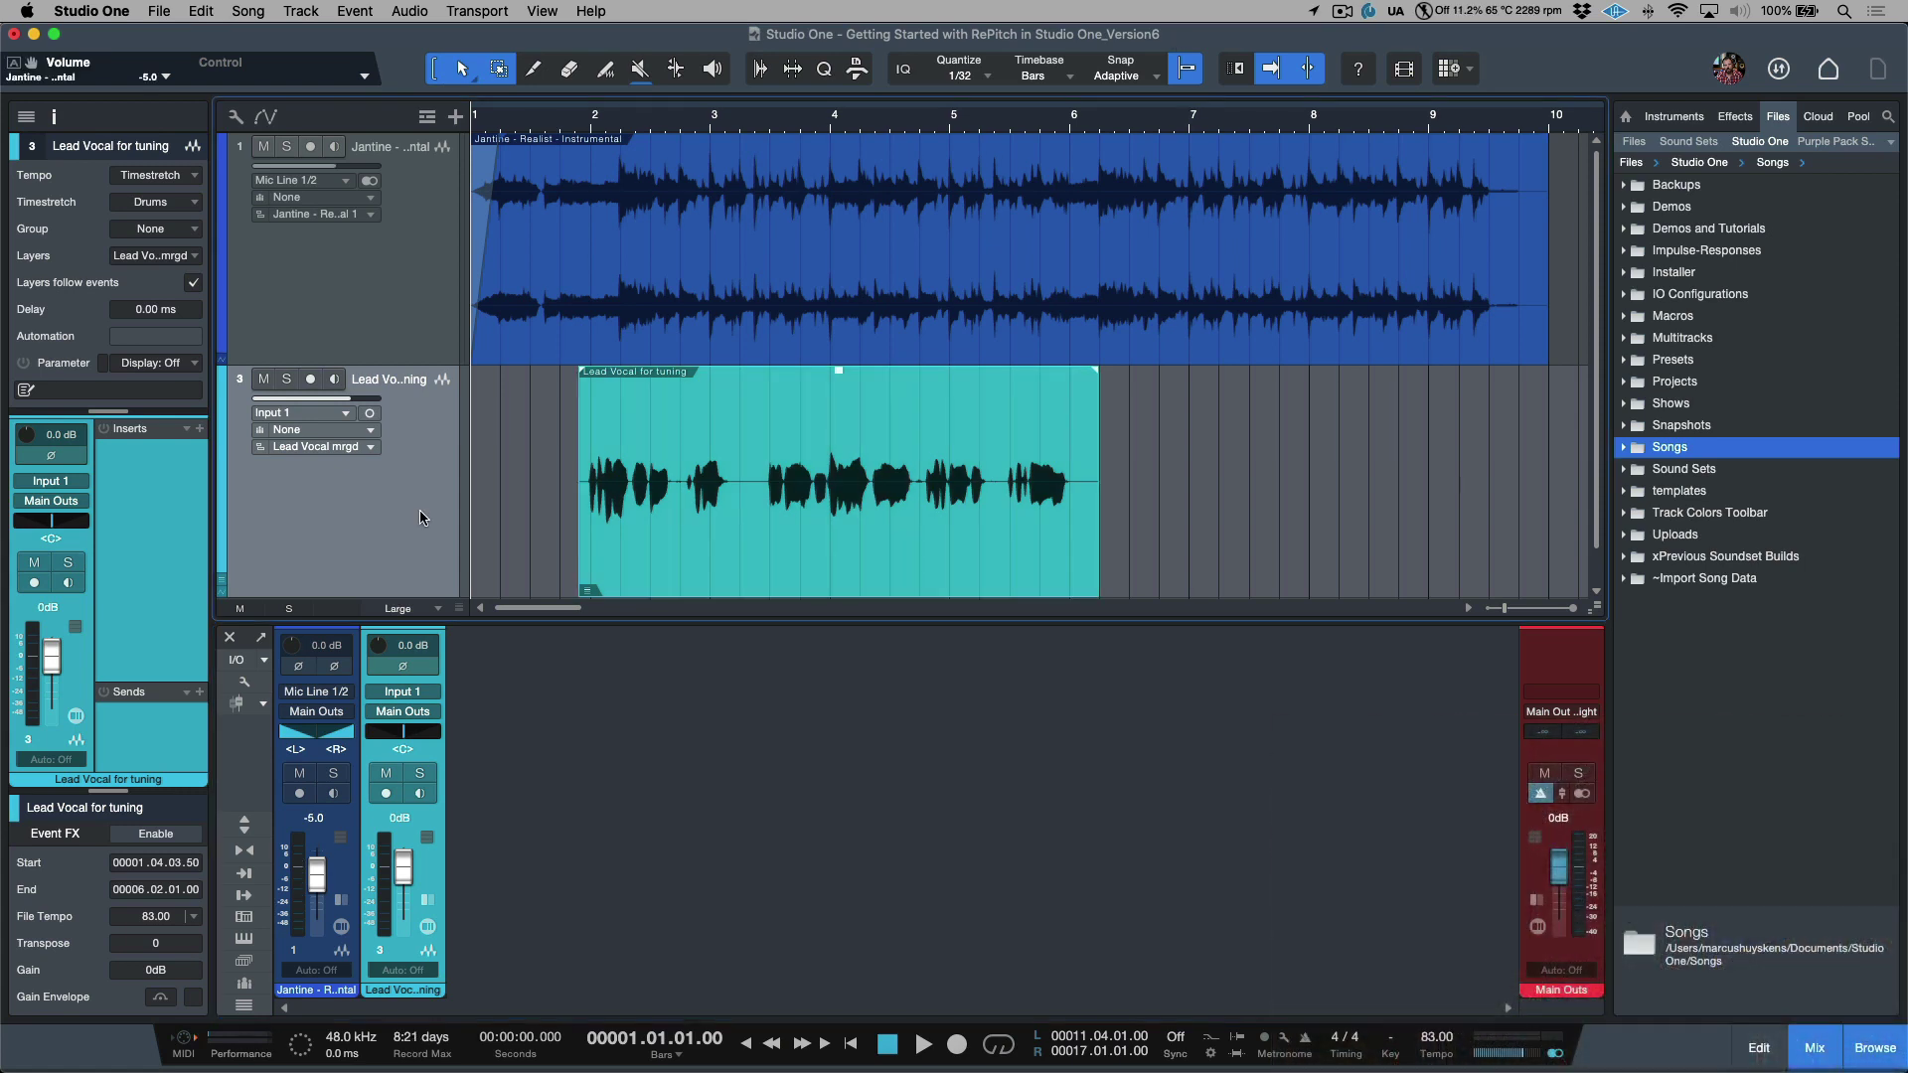
# Play the untuned lead vocal against the -5.0 dB instrumental, stop at the start, and deselect
pyautogui.press('space')
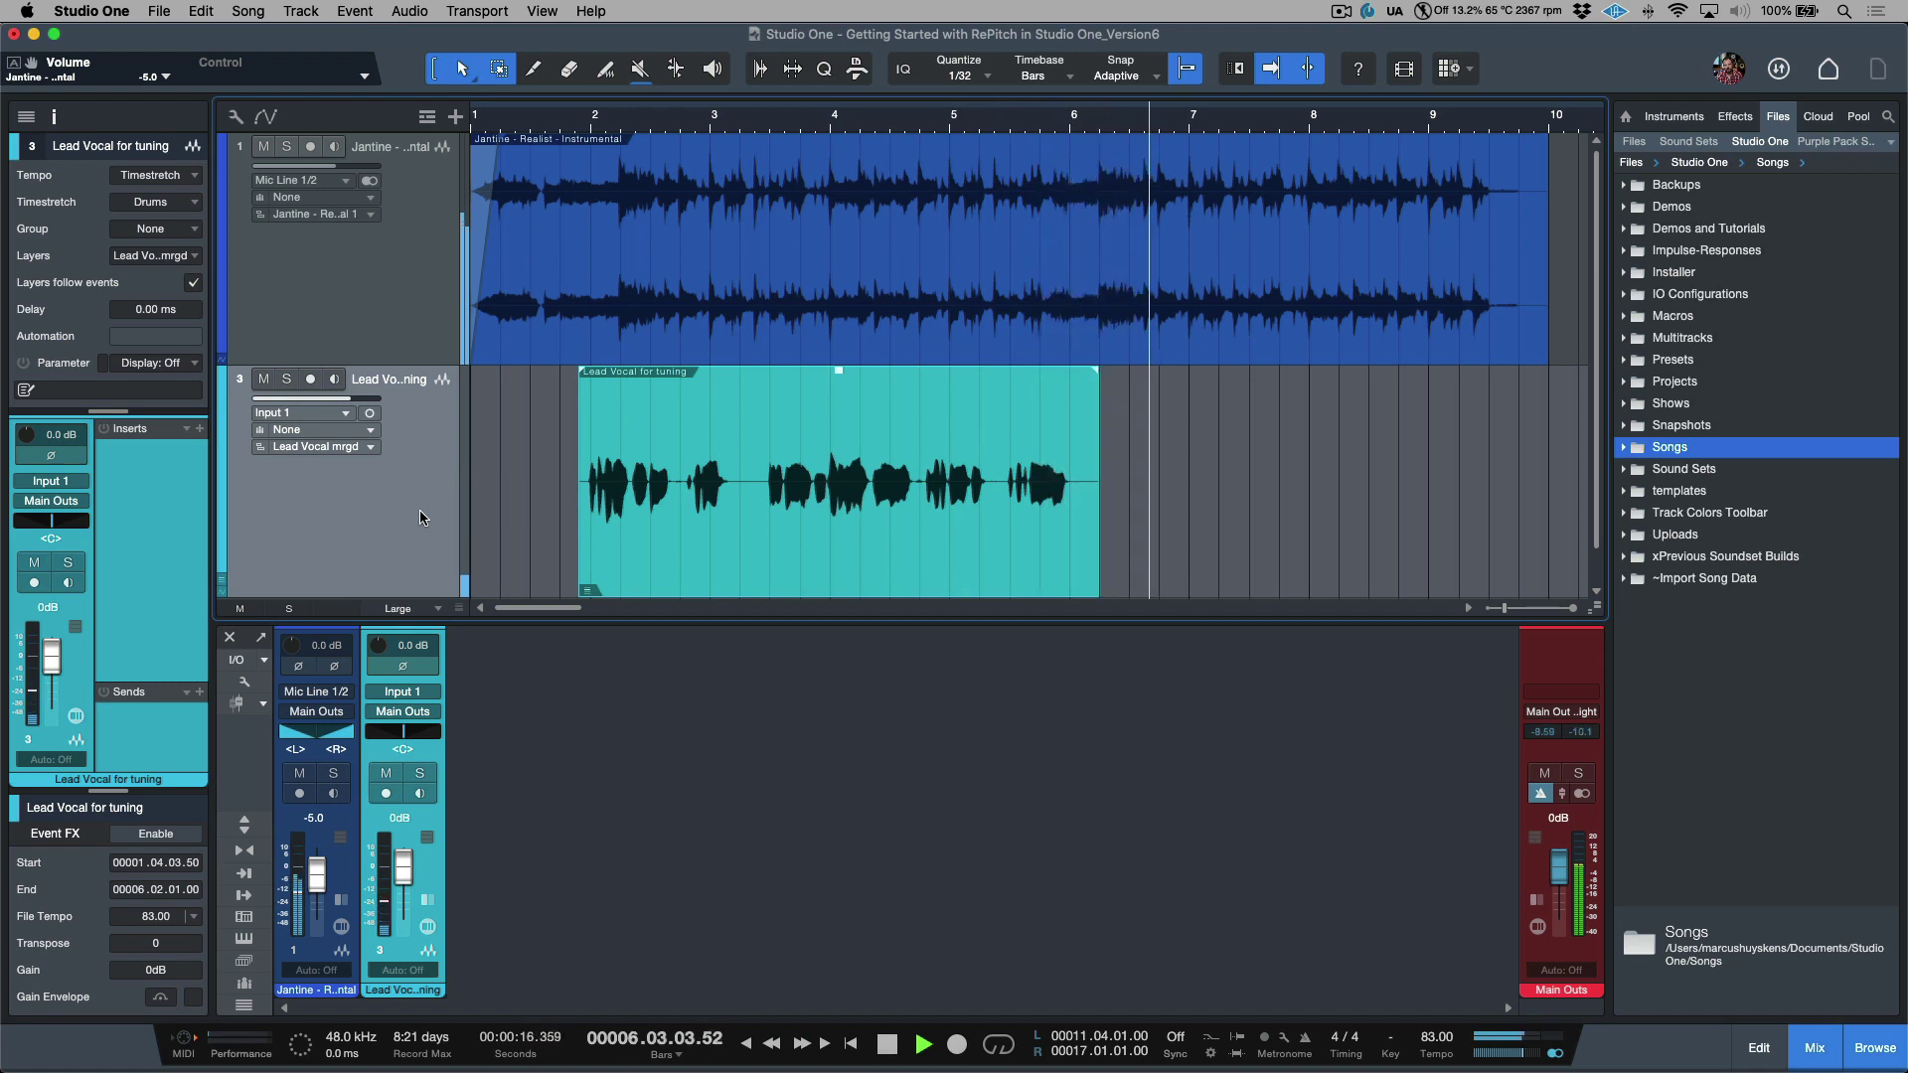
pyautogui.press('space')
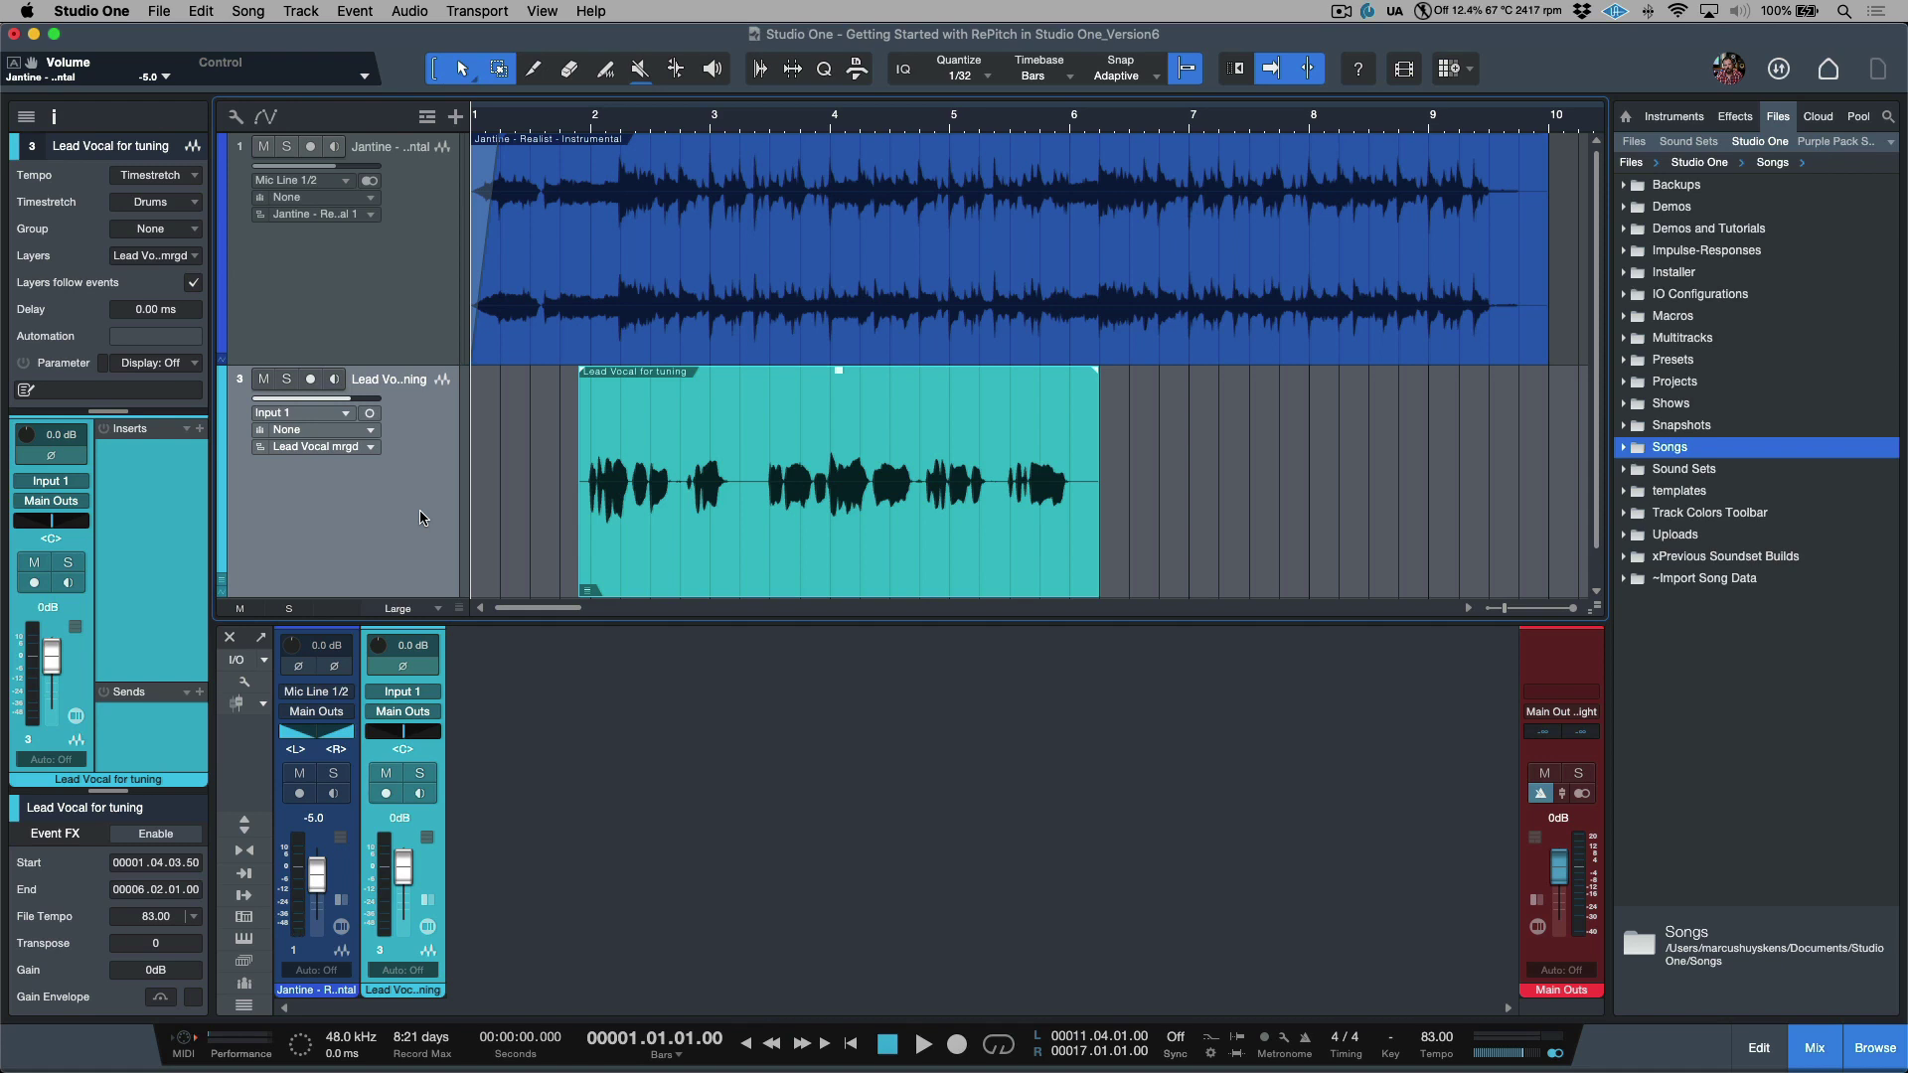
pyautogui.click(1180, 537)
# Select the 'Lead Vocal for tuning' event and choose Audio > Edit with RePitch
pyautogui.click(924, 564)
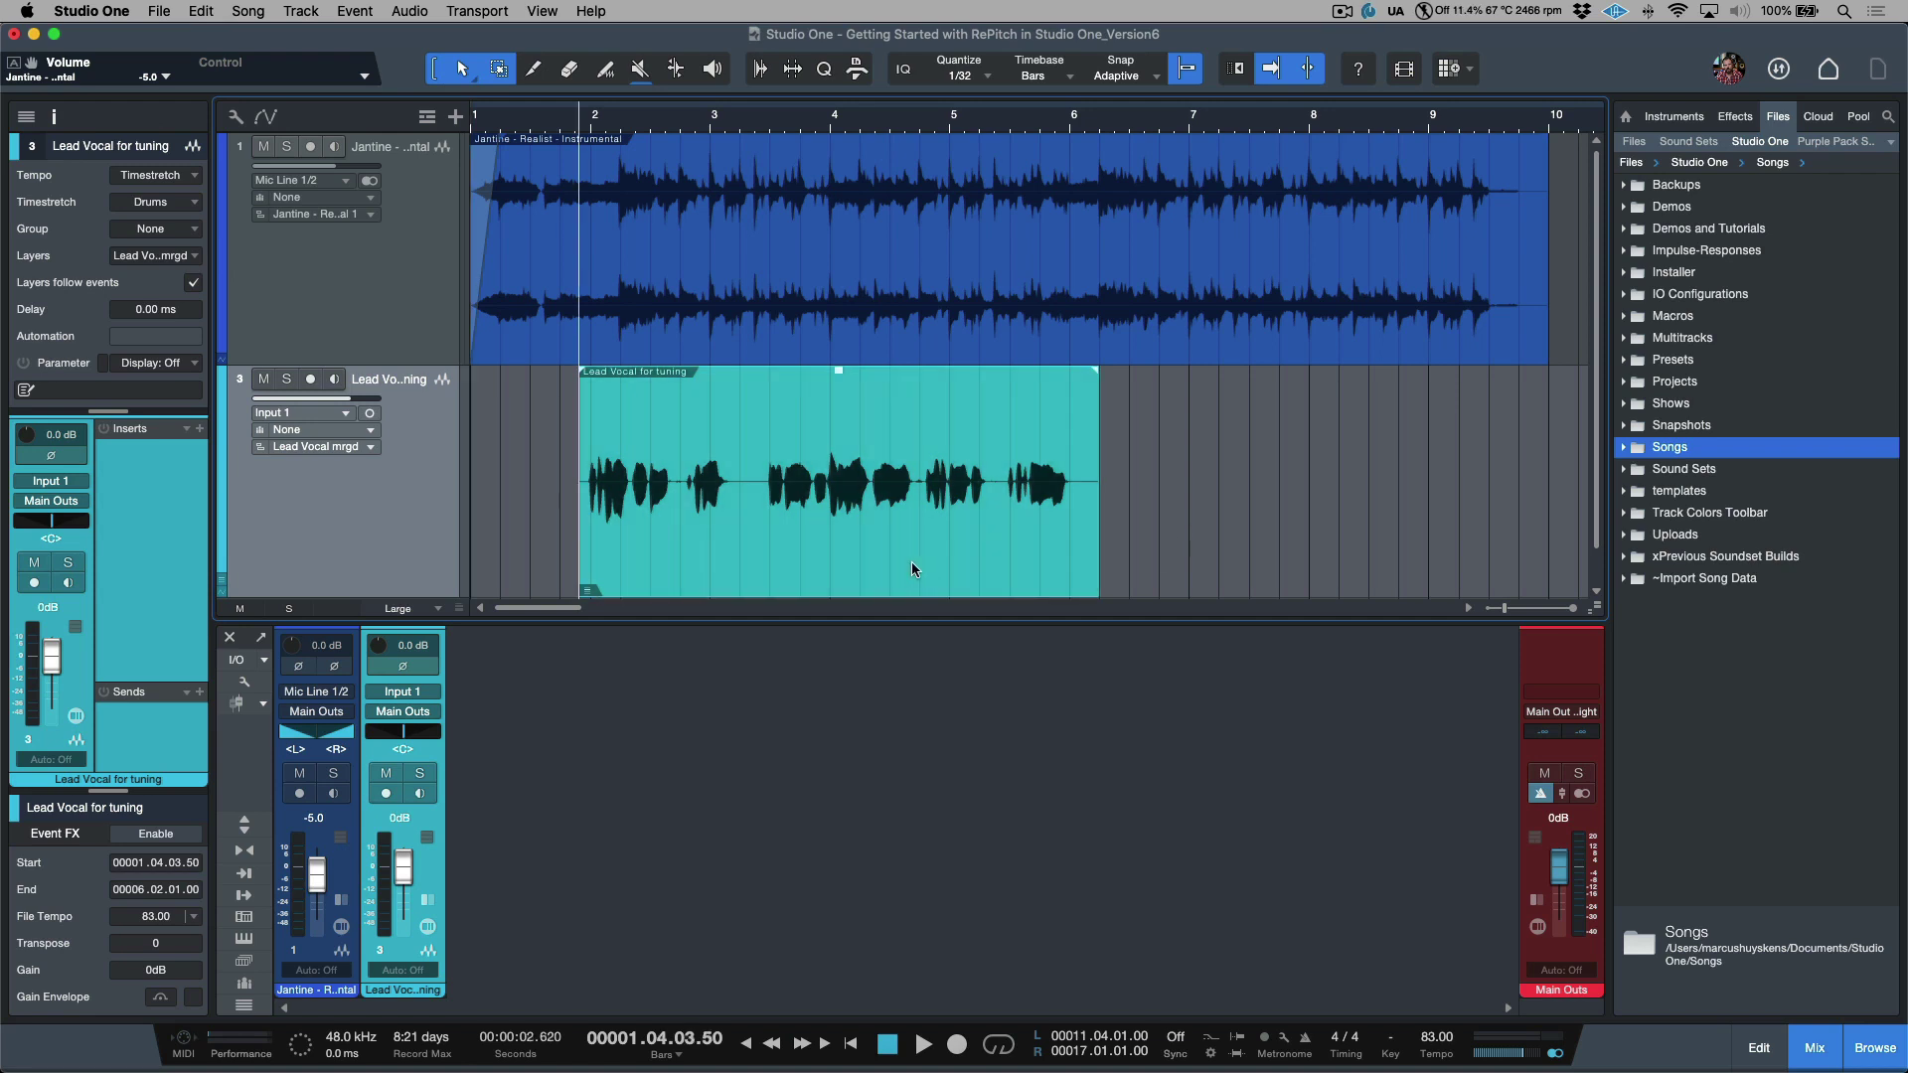
pyautogui.click(411, 12)
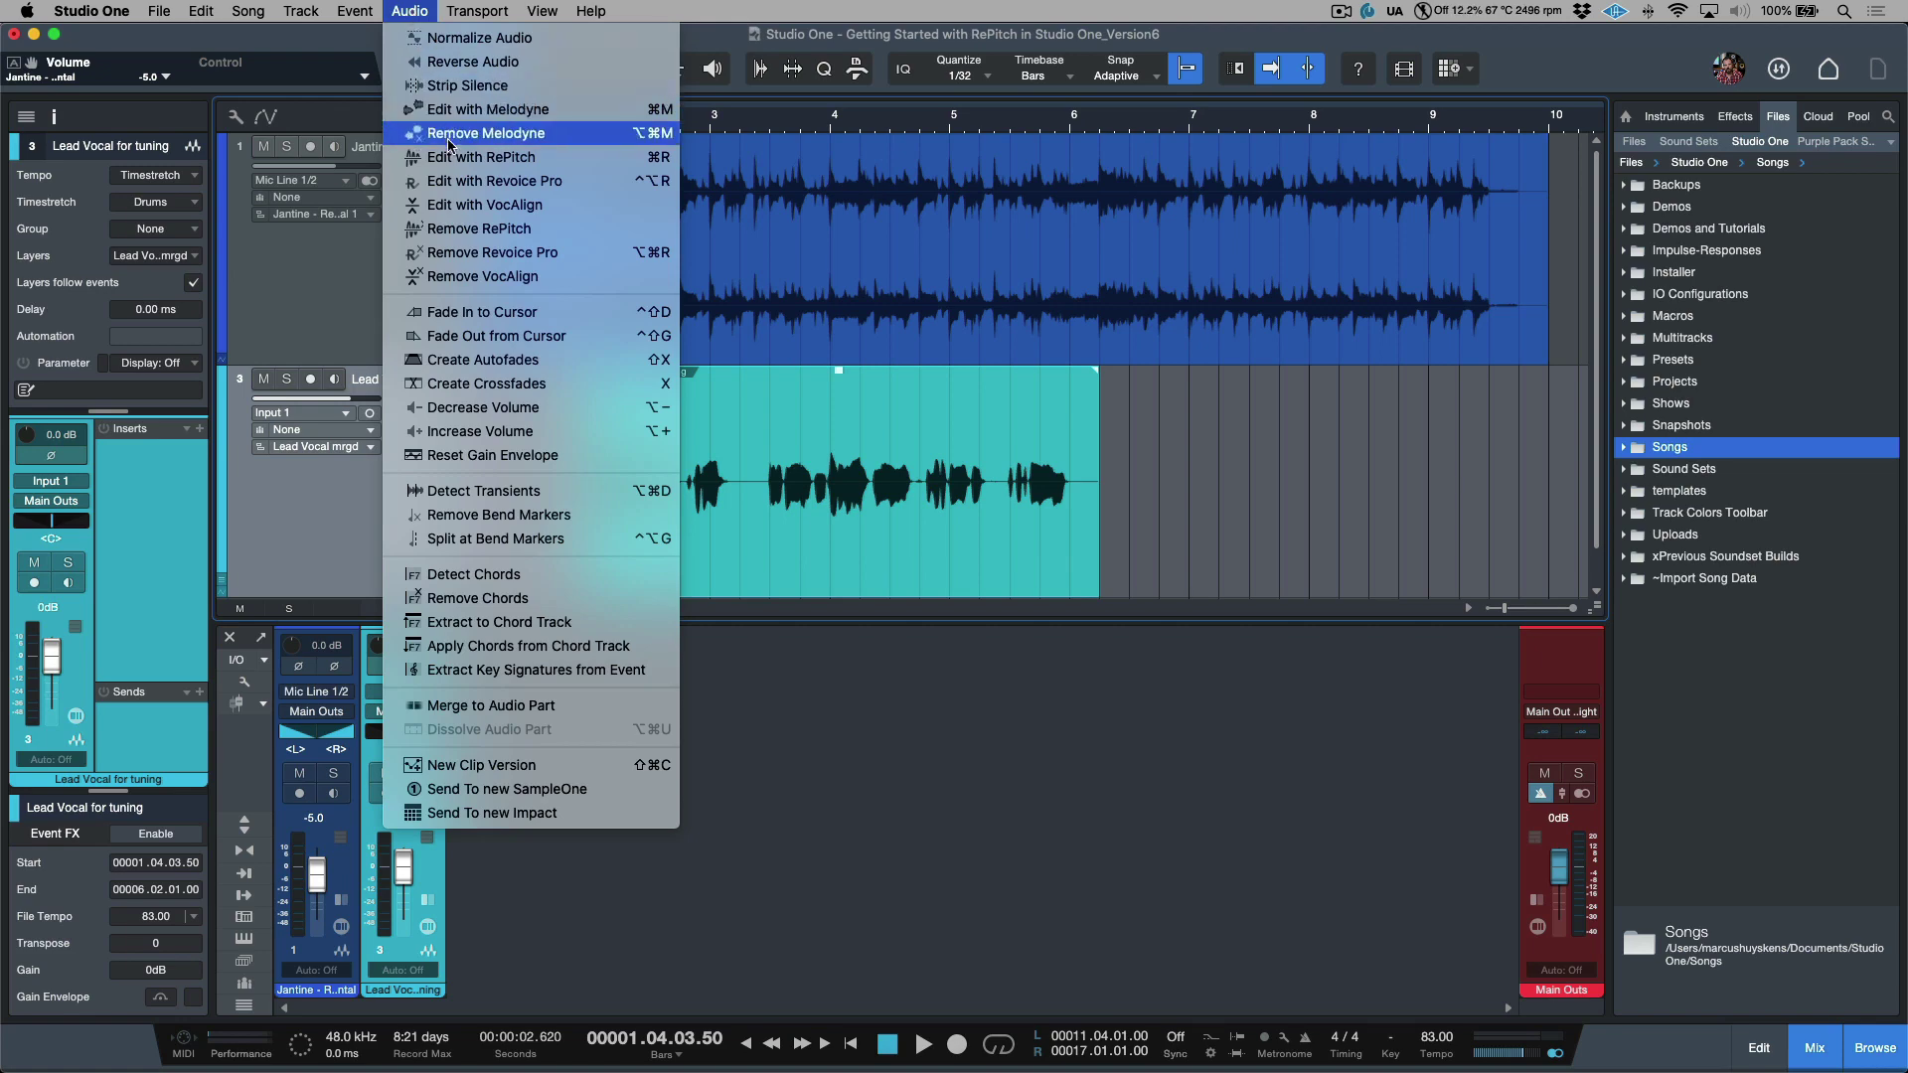
pyautogui.click(458, 158)
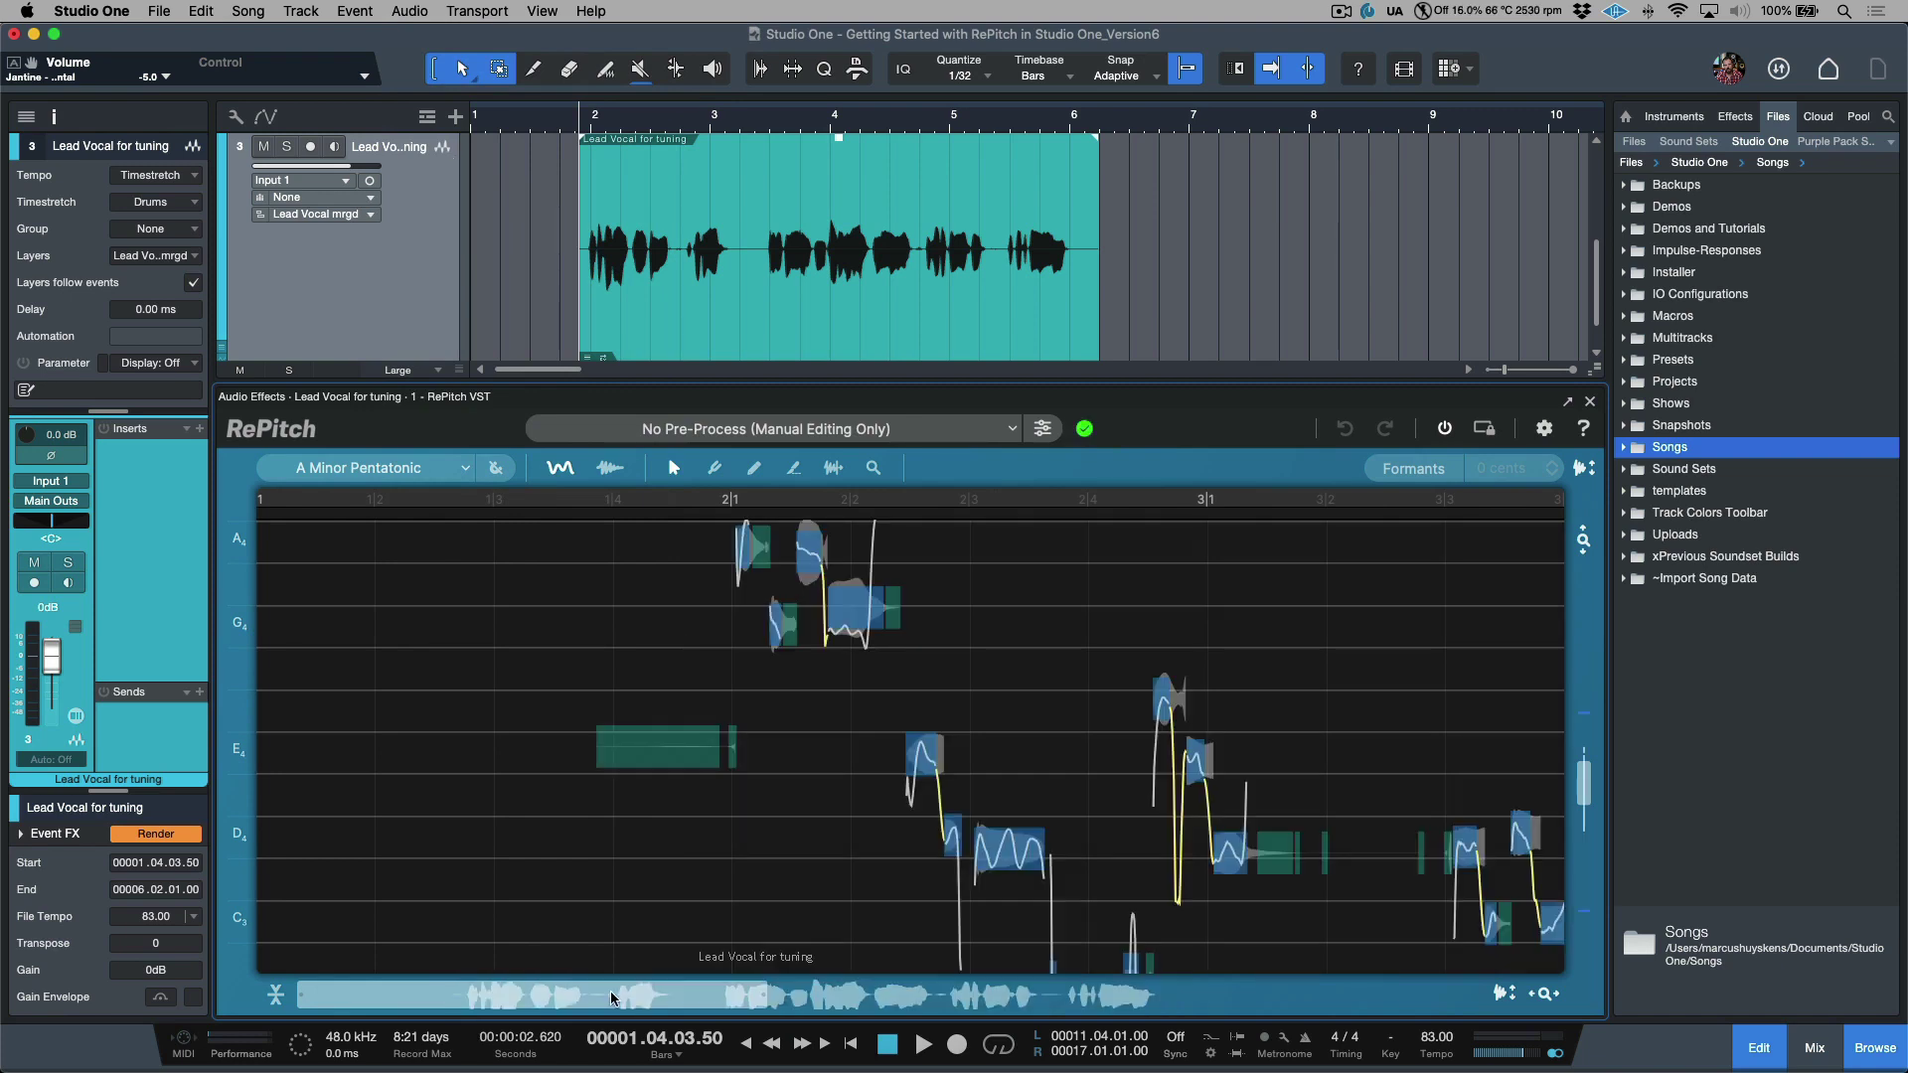
# Hide the Browser with F5 and zoom the RePitch overview to frame bars 2 to 5
pyautogui.moveTo(611, 997); pyautogui.dragTo(745, 996)
pyautogui.press('F5')
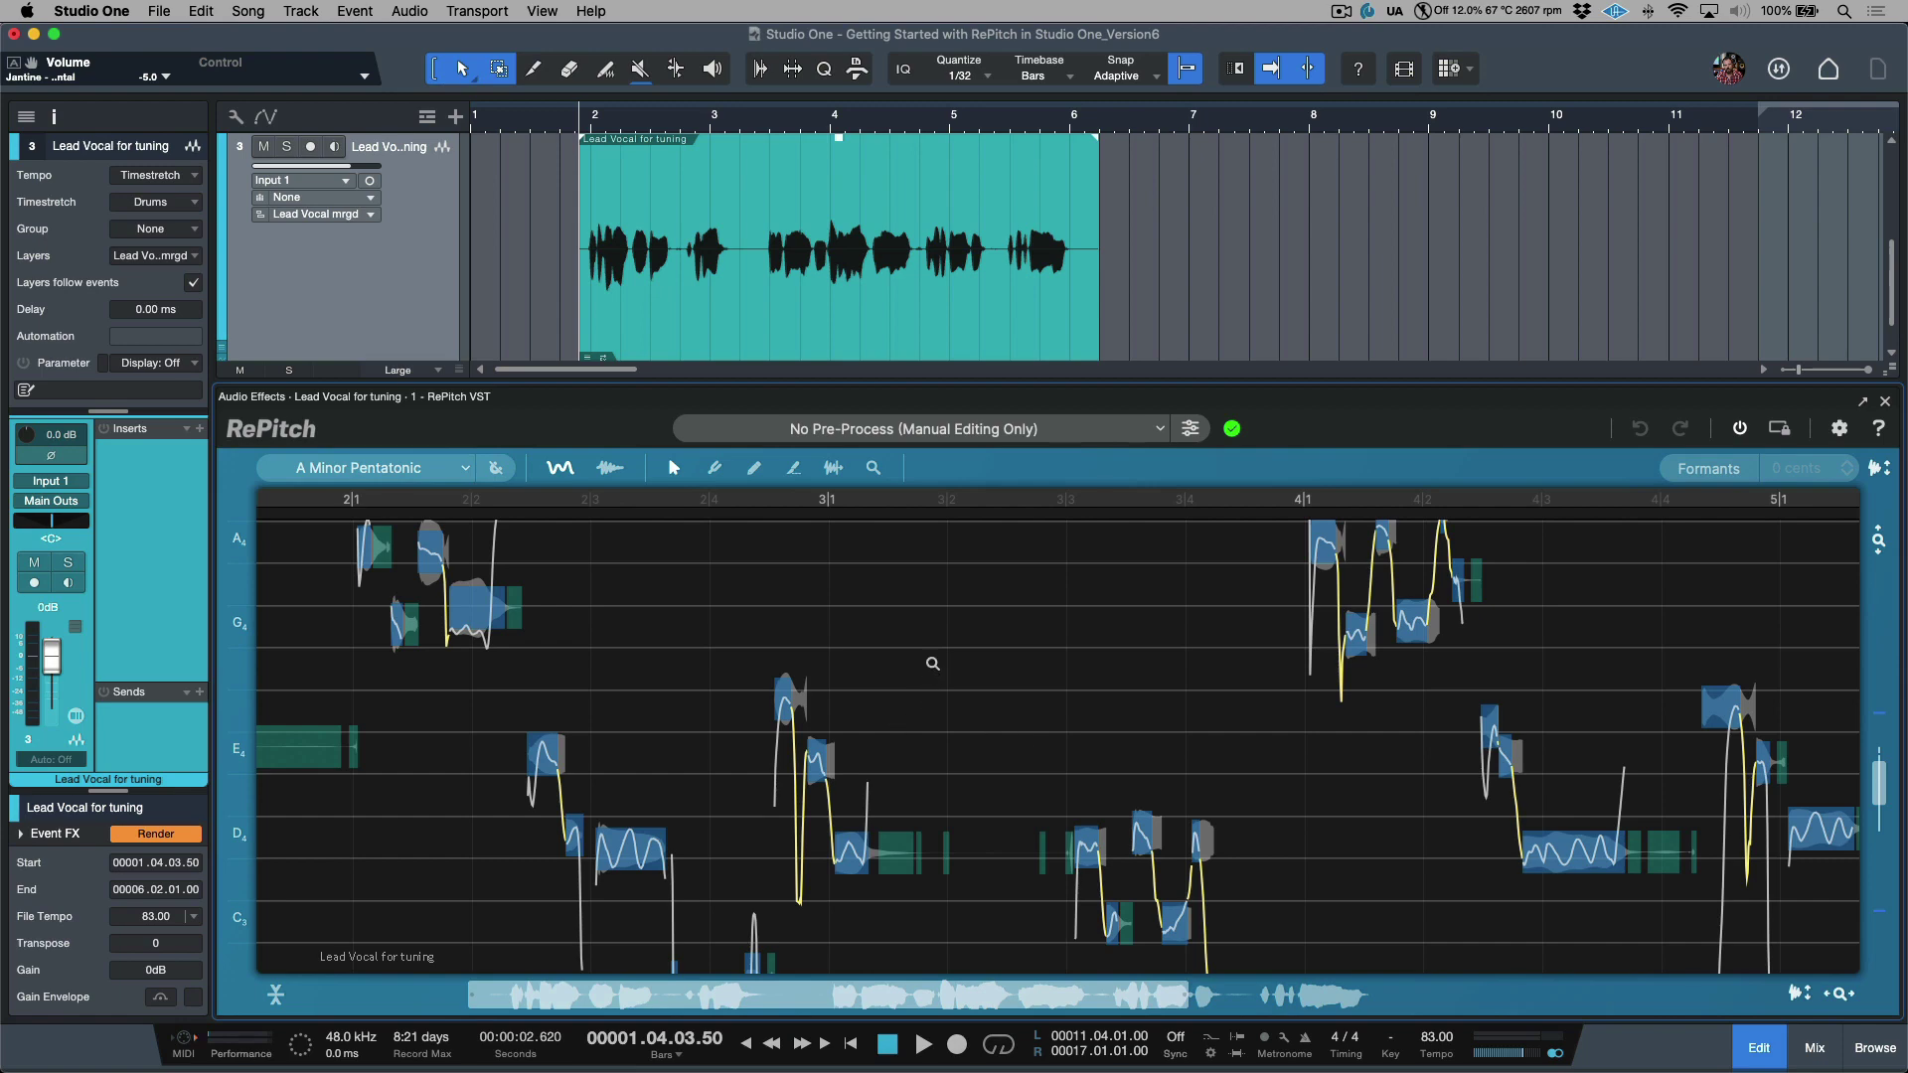
pyautogui.scroll(2, 934, 723)
pyautogui.scroll(3, 934, 723)
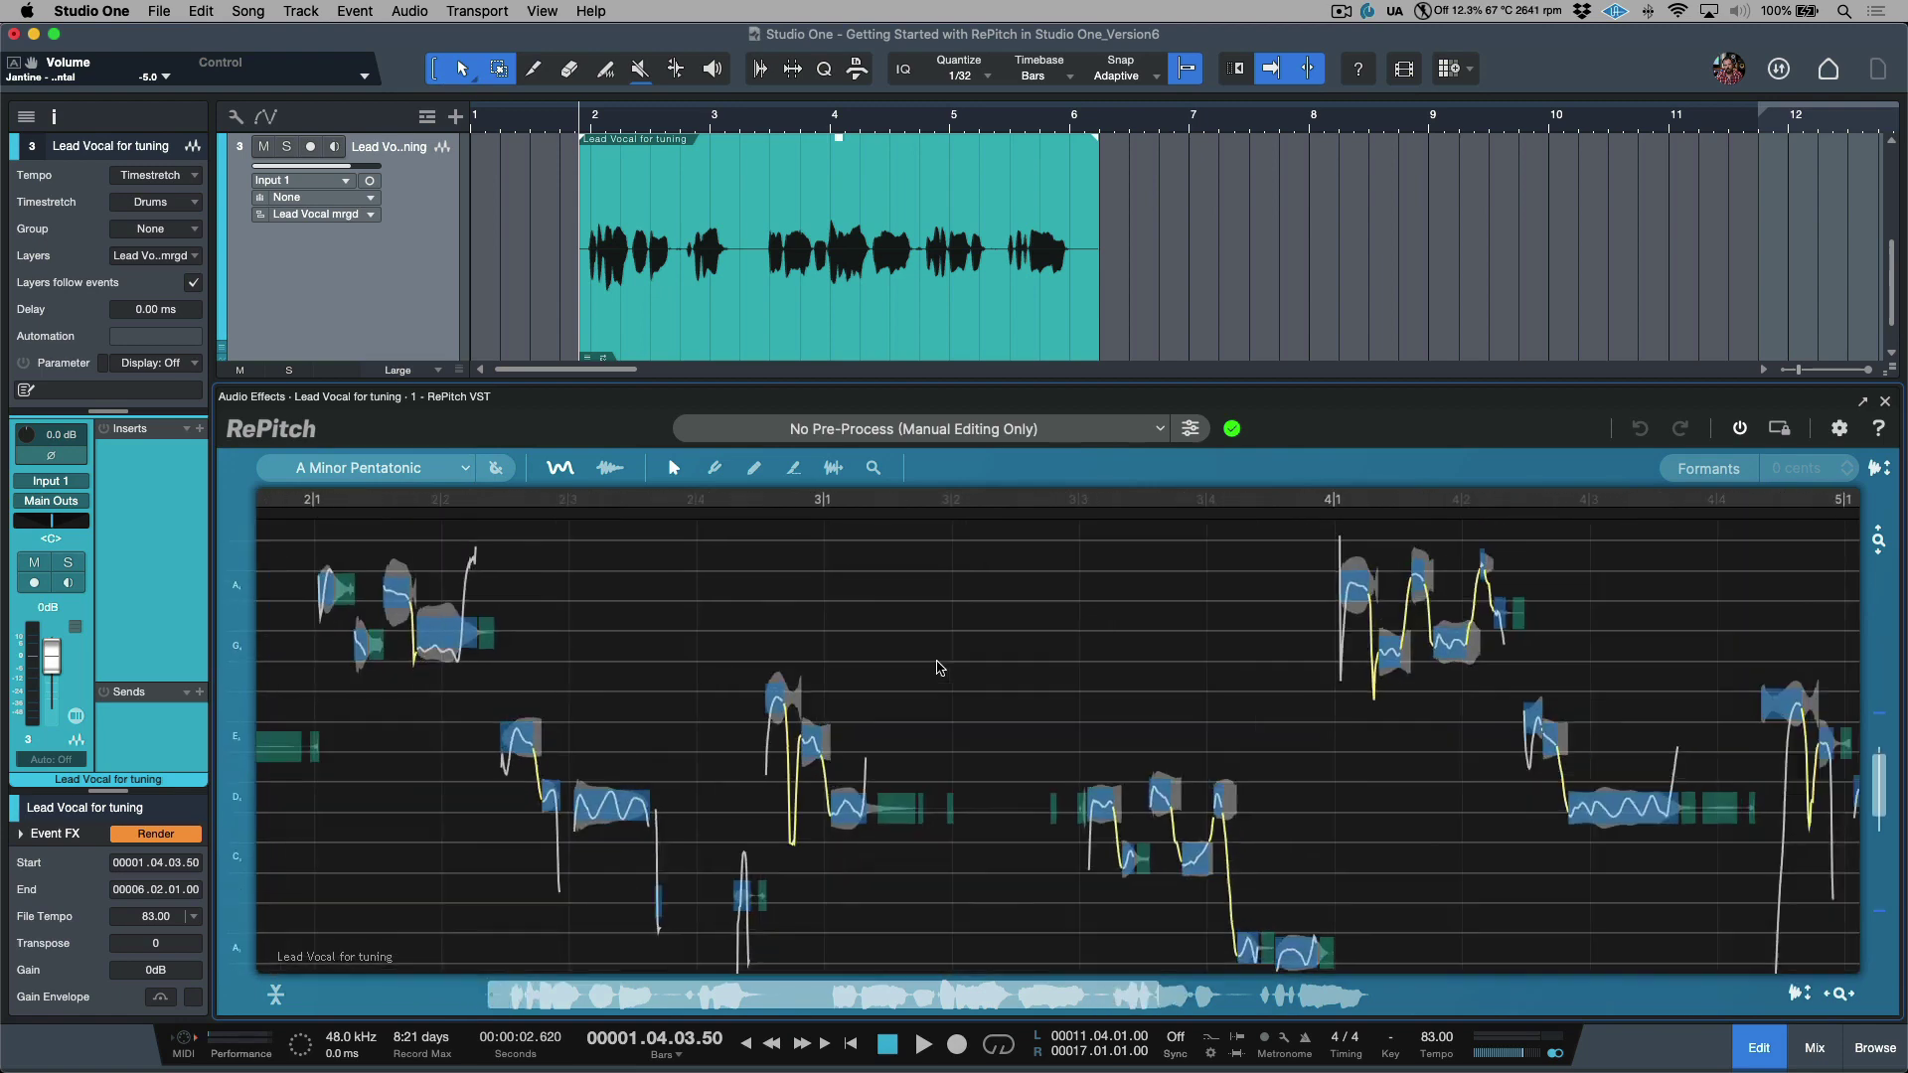
pyautogui.scroll(-4, 981, 680)
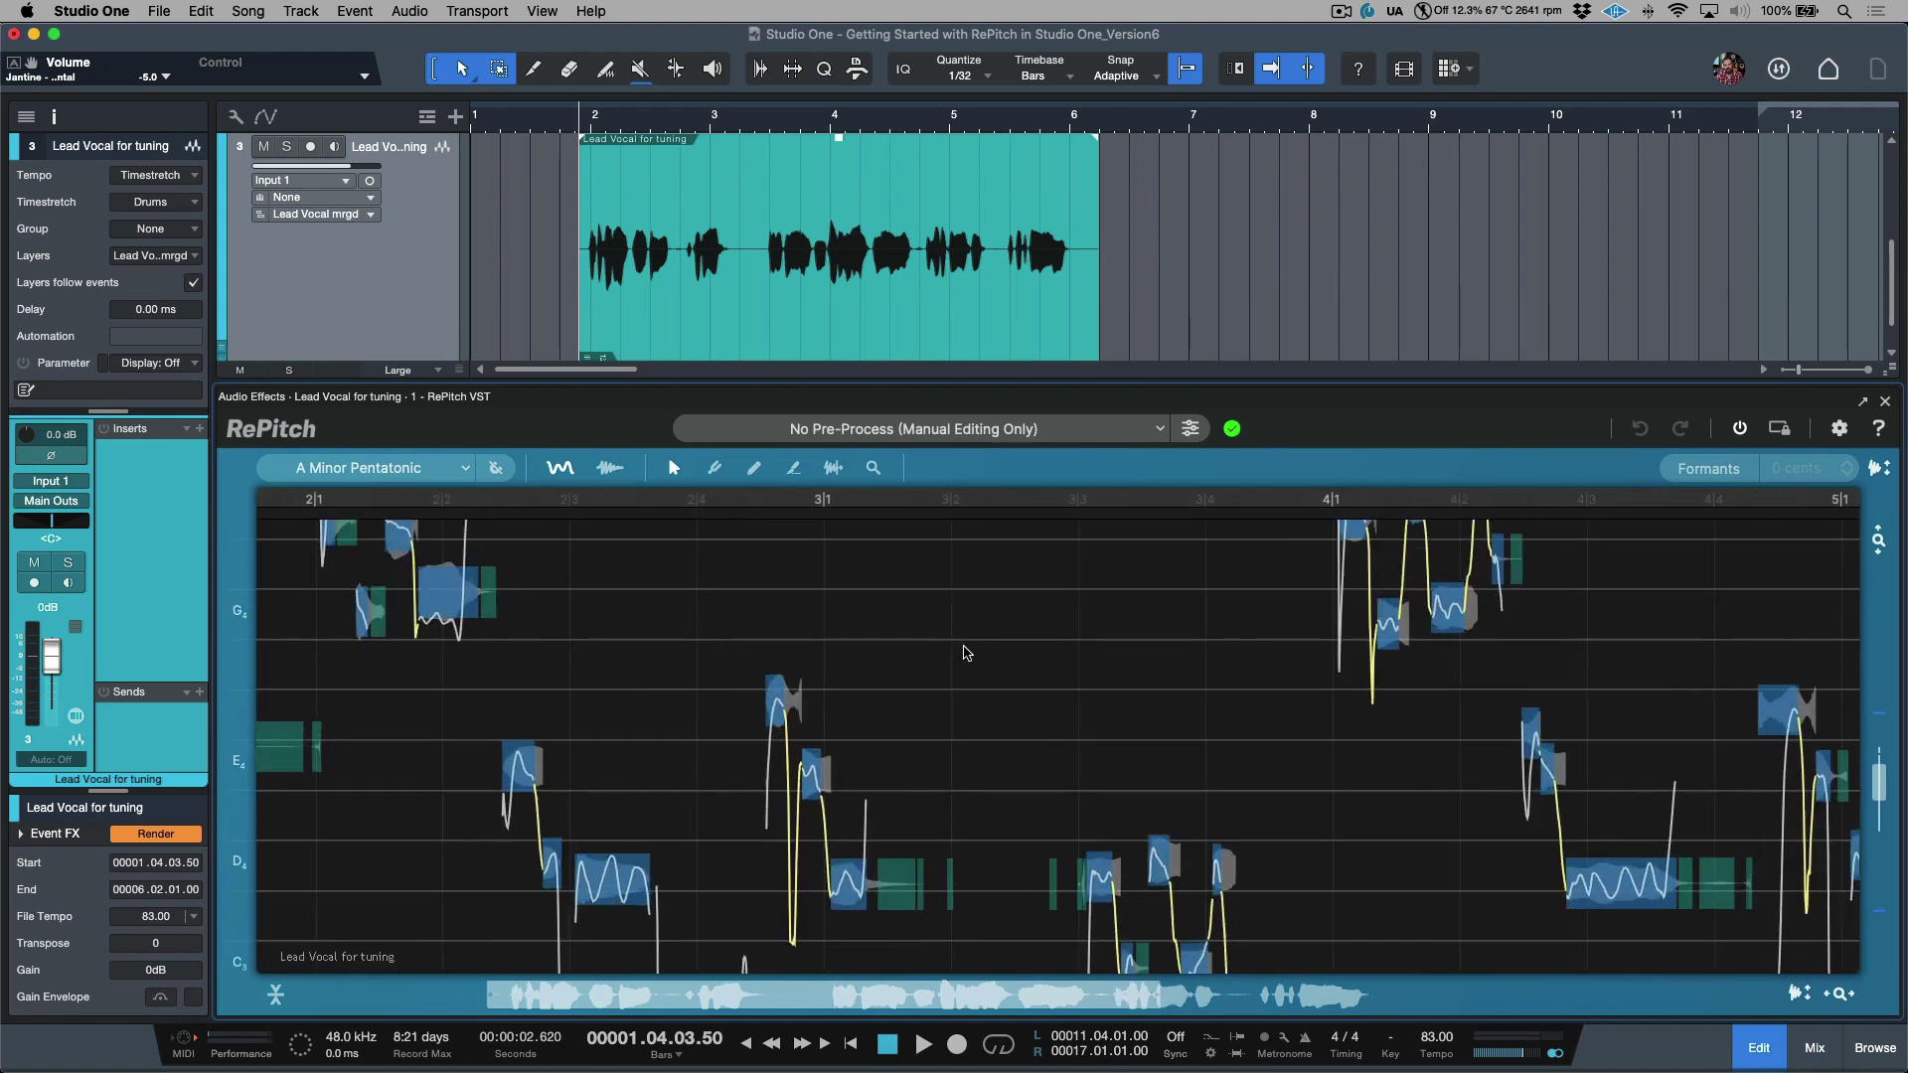
pyautogui.scroll(2, 927, 668)
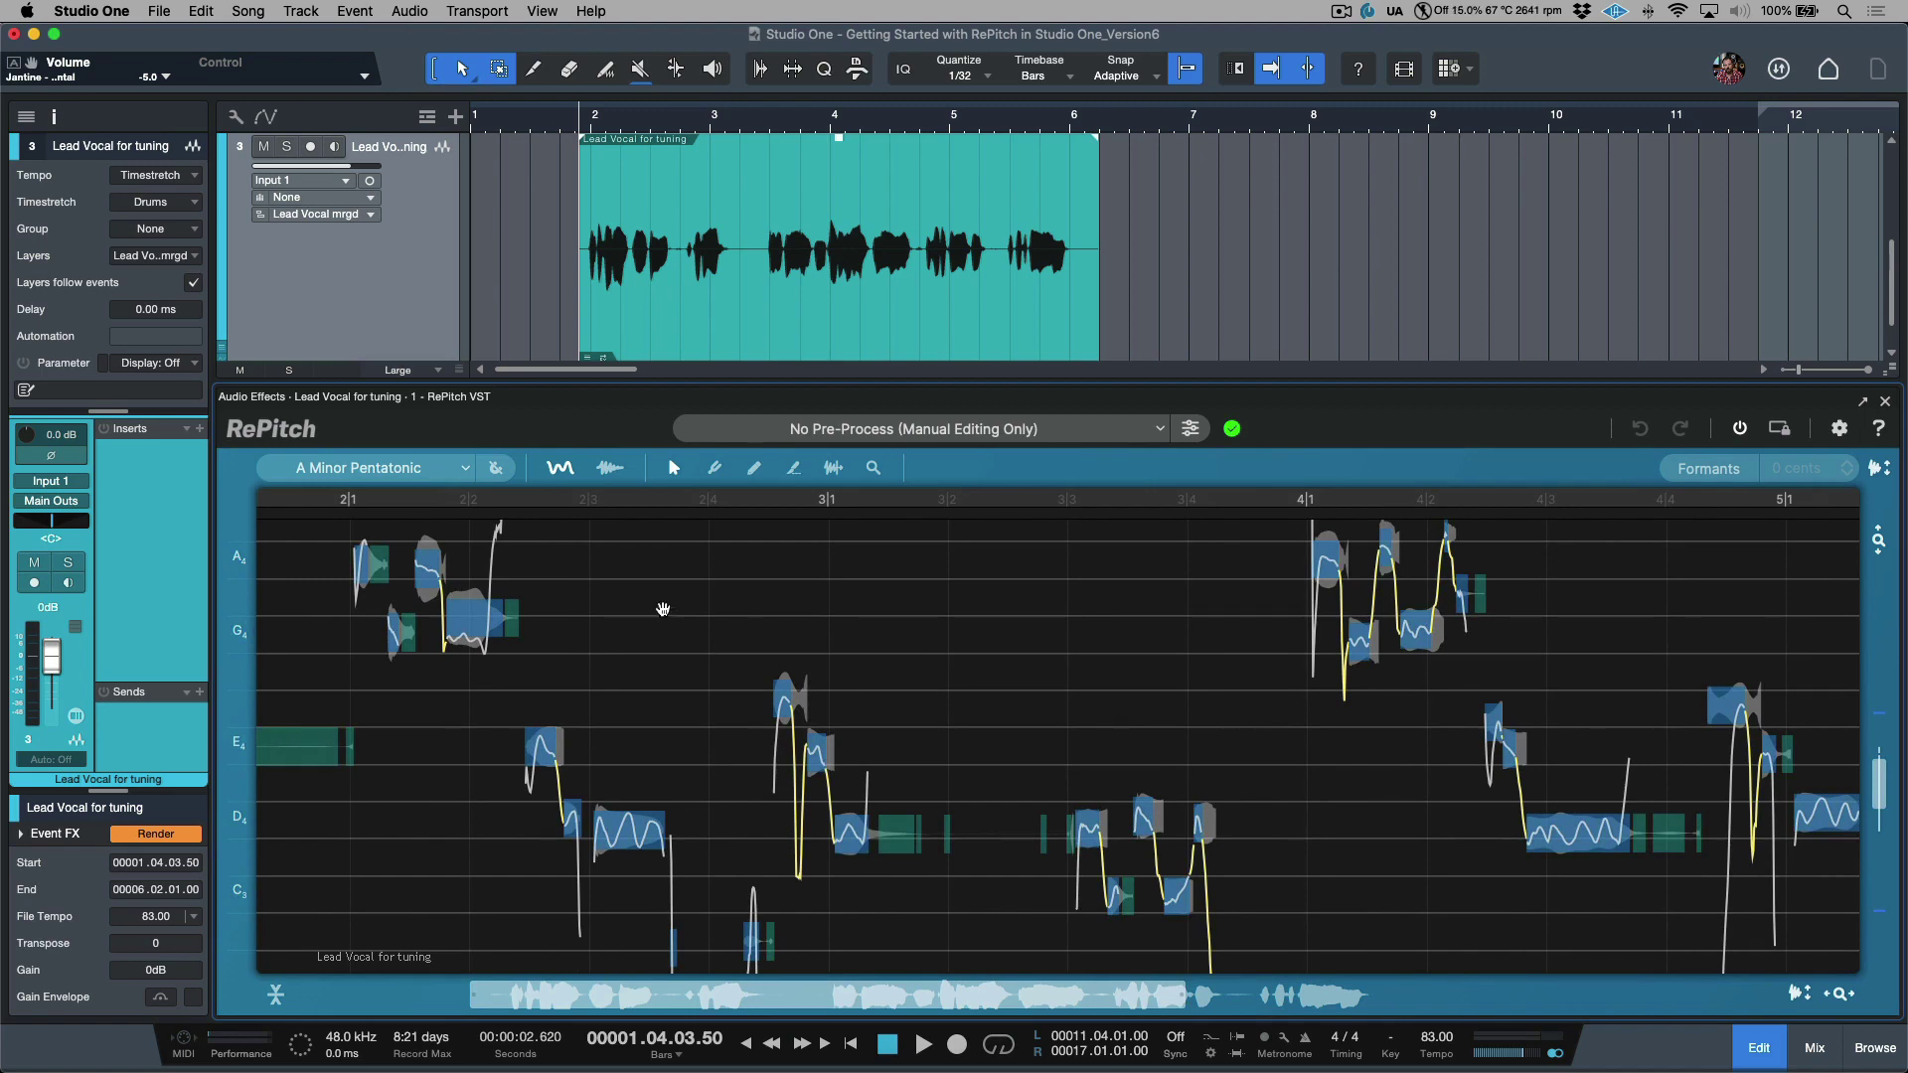
pyautogui.hscroll(-3, 674, 632)
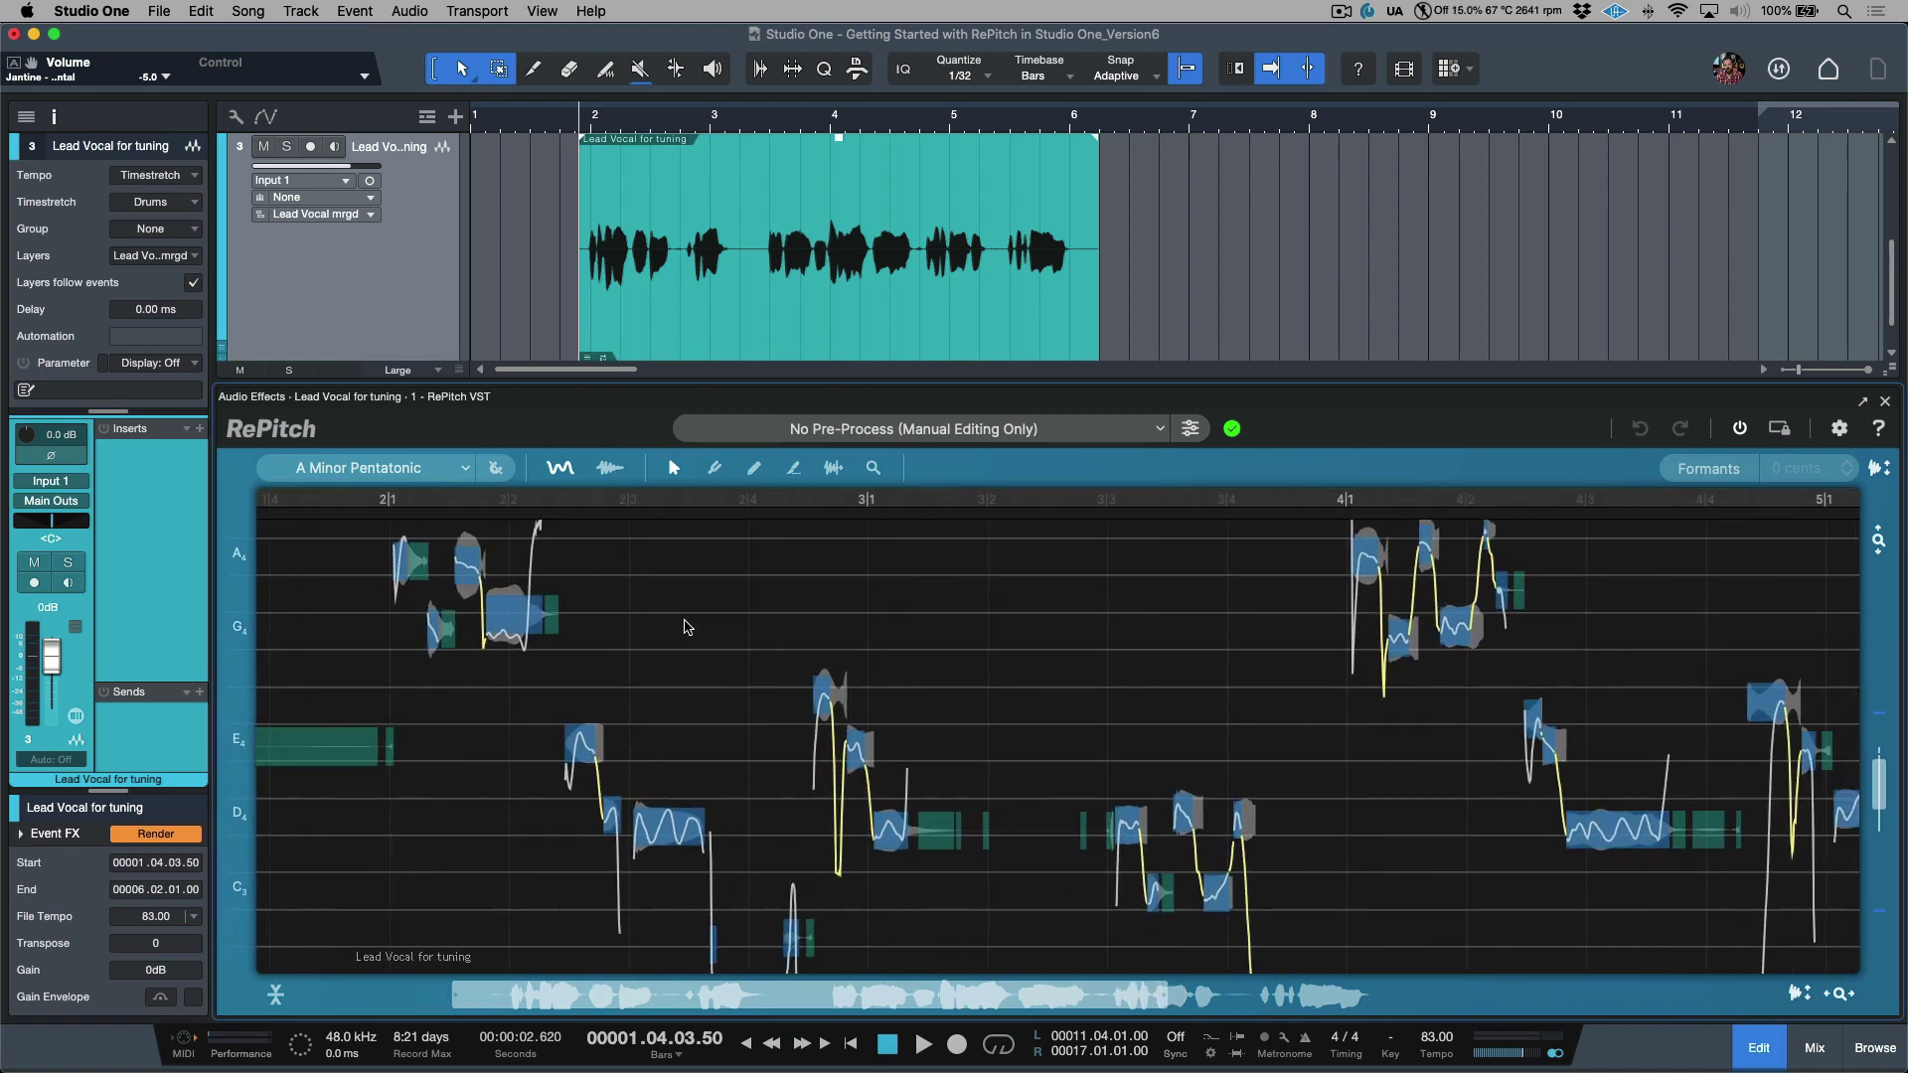
pyautogui.hscroll(3, 696, 626)
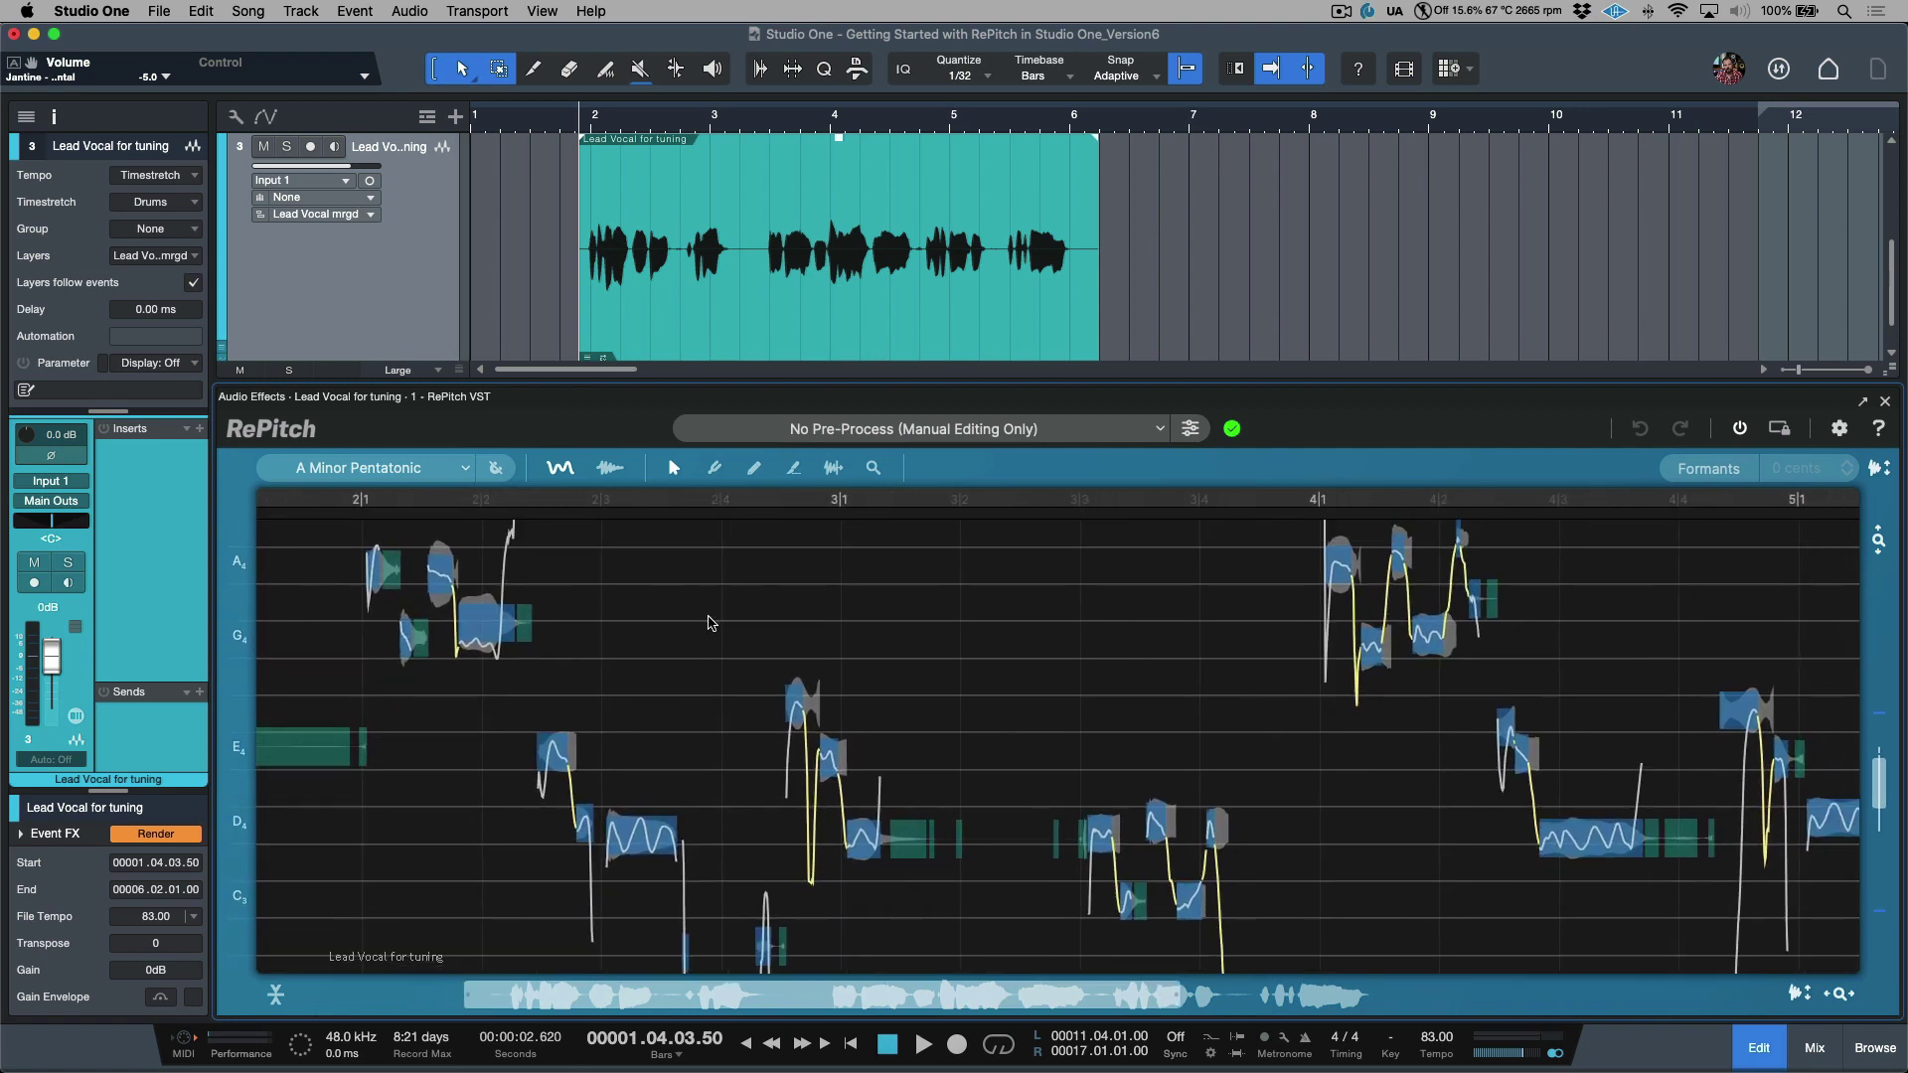
pyautogui.hscroll(-2, 695, 614)
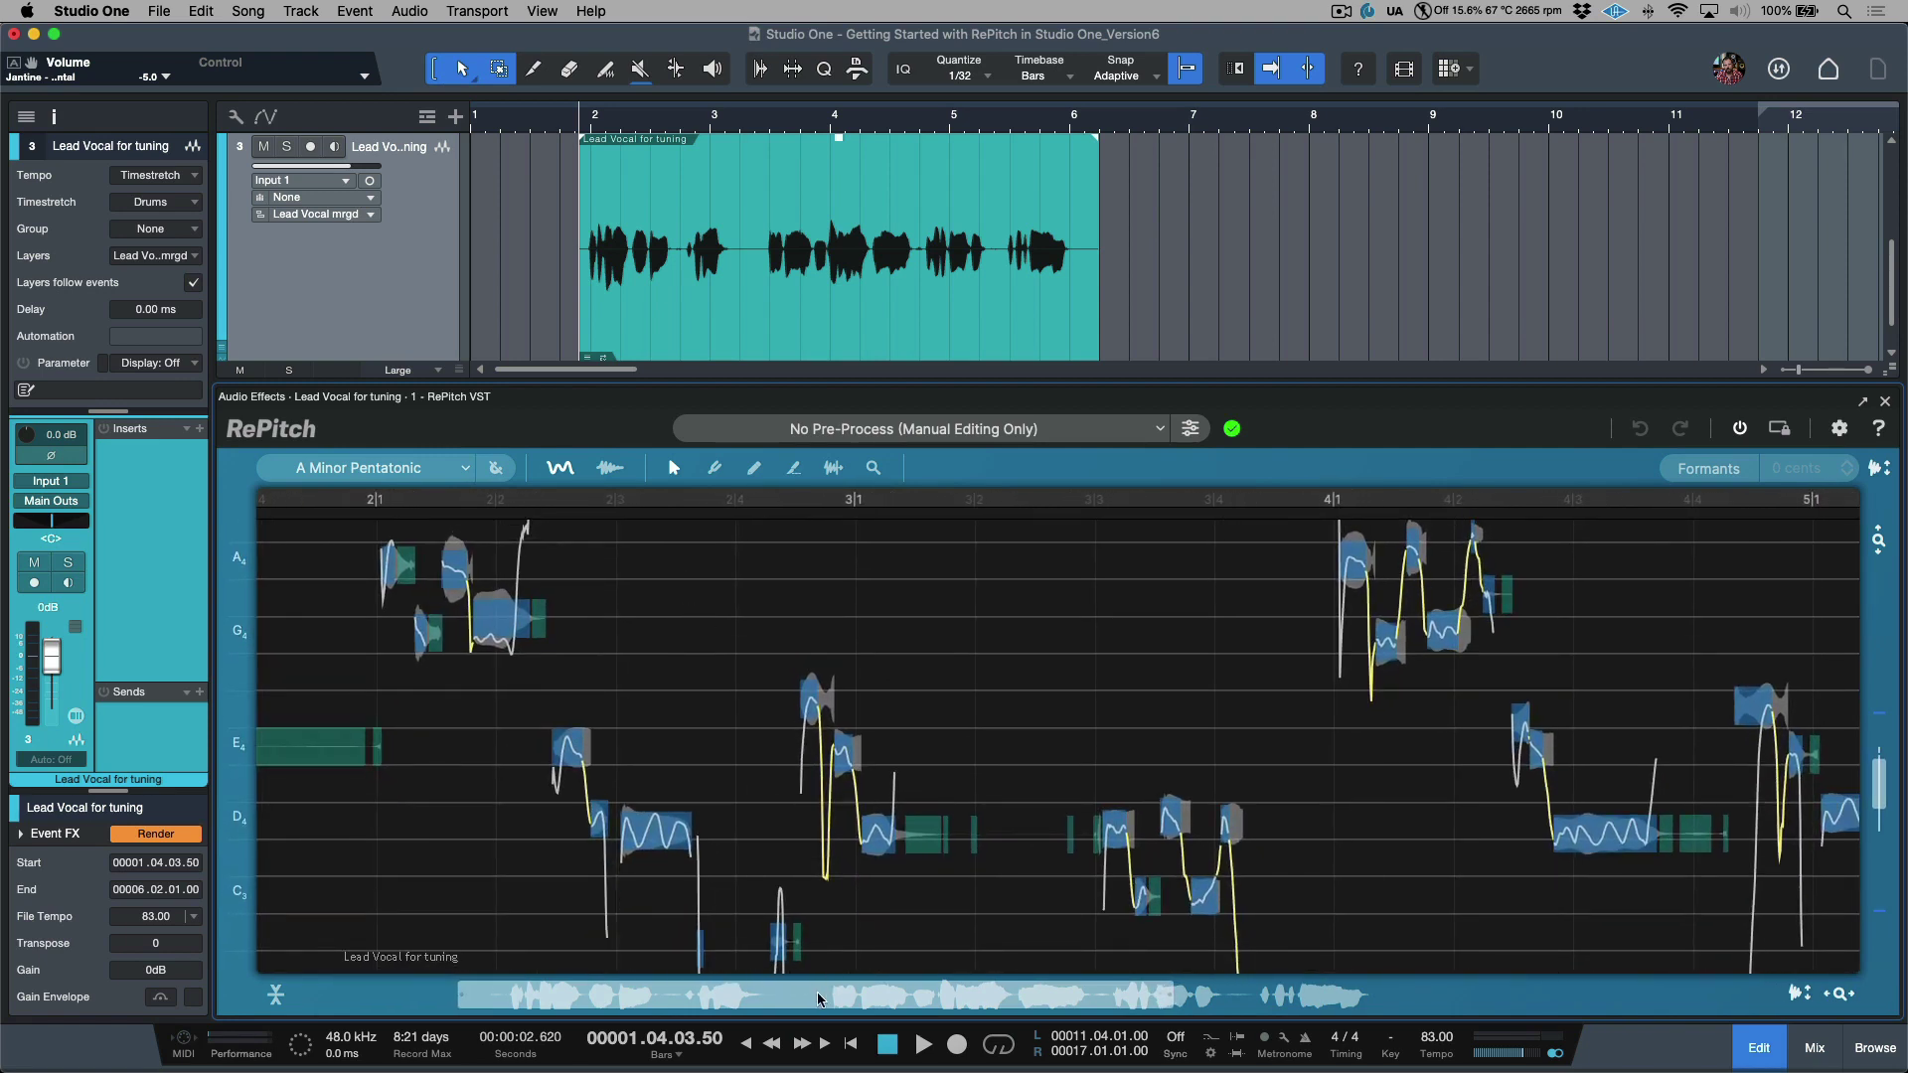
pyautogui.hscroll(2, 818, 999)
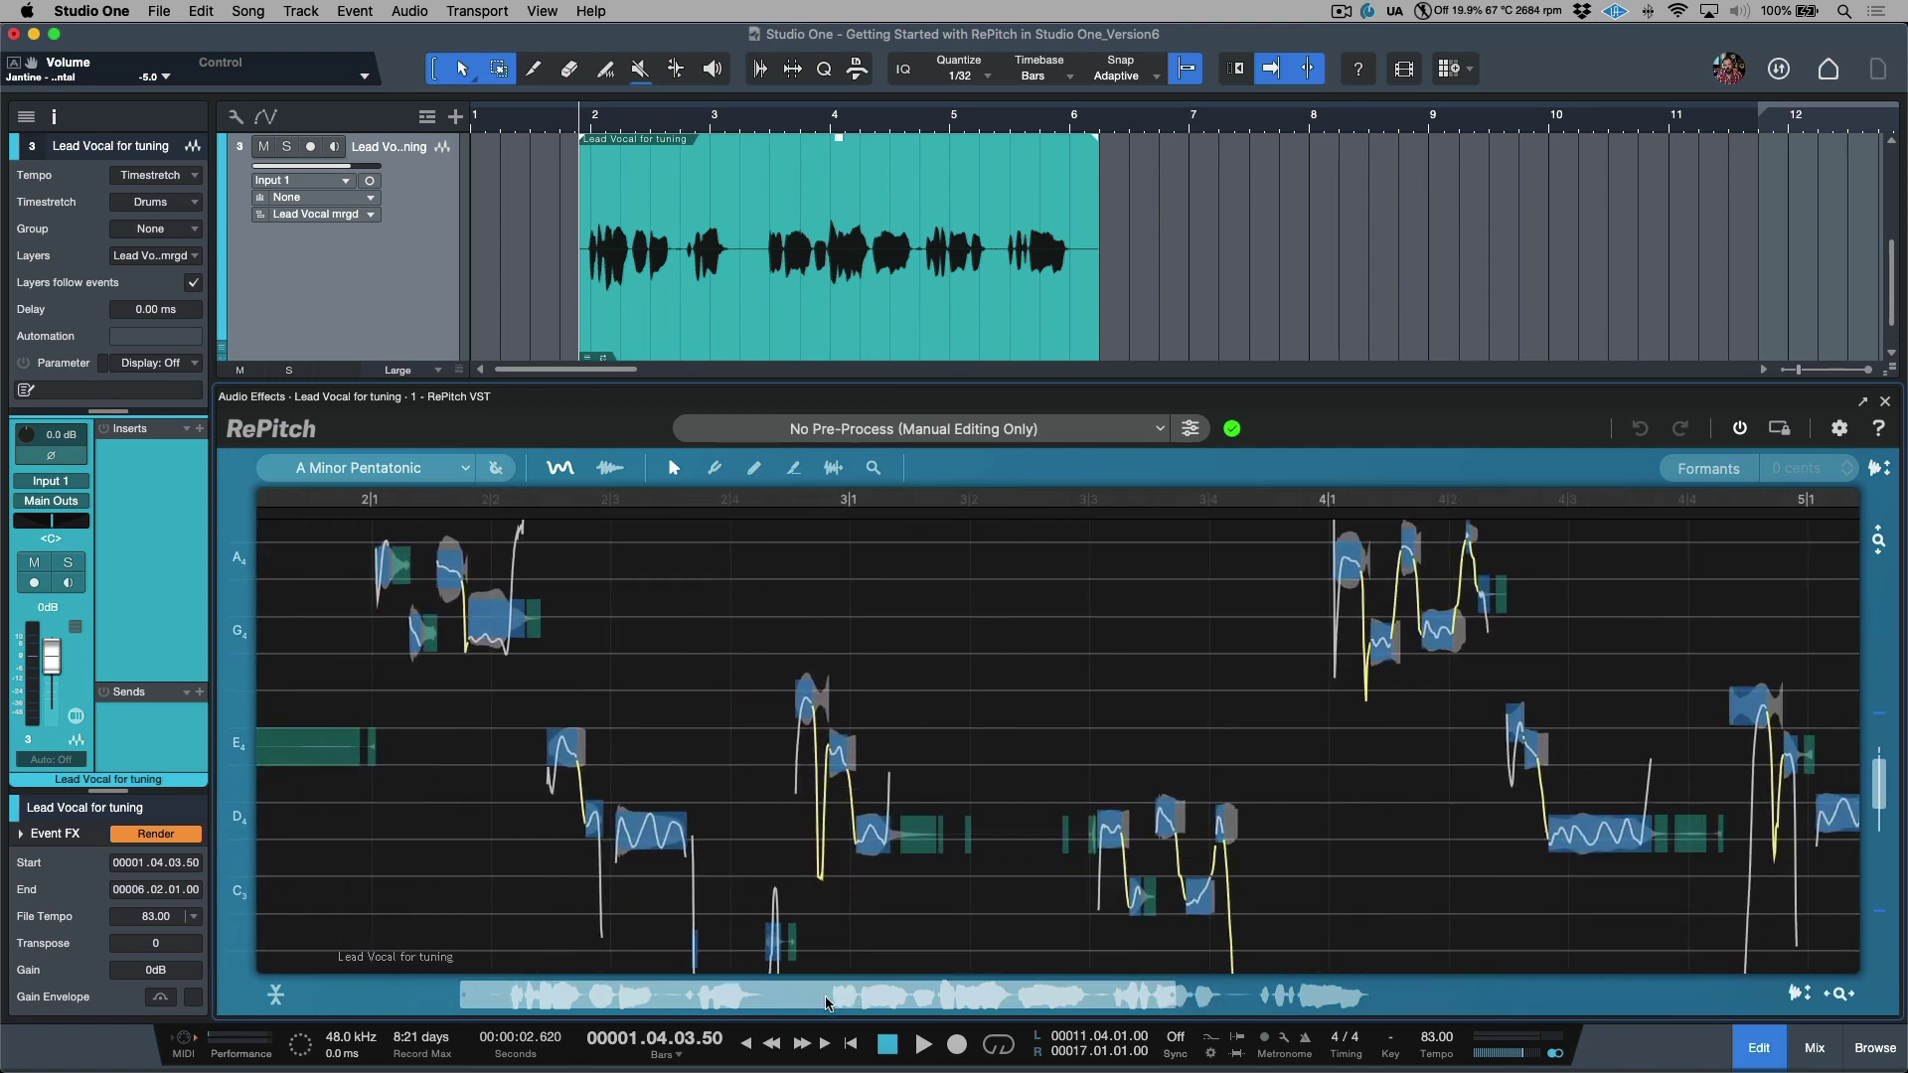
pyautogui.moveTo(1180, 997); pyautogui.dragTo(1248, 1001)
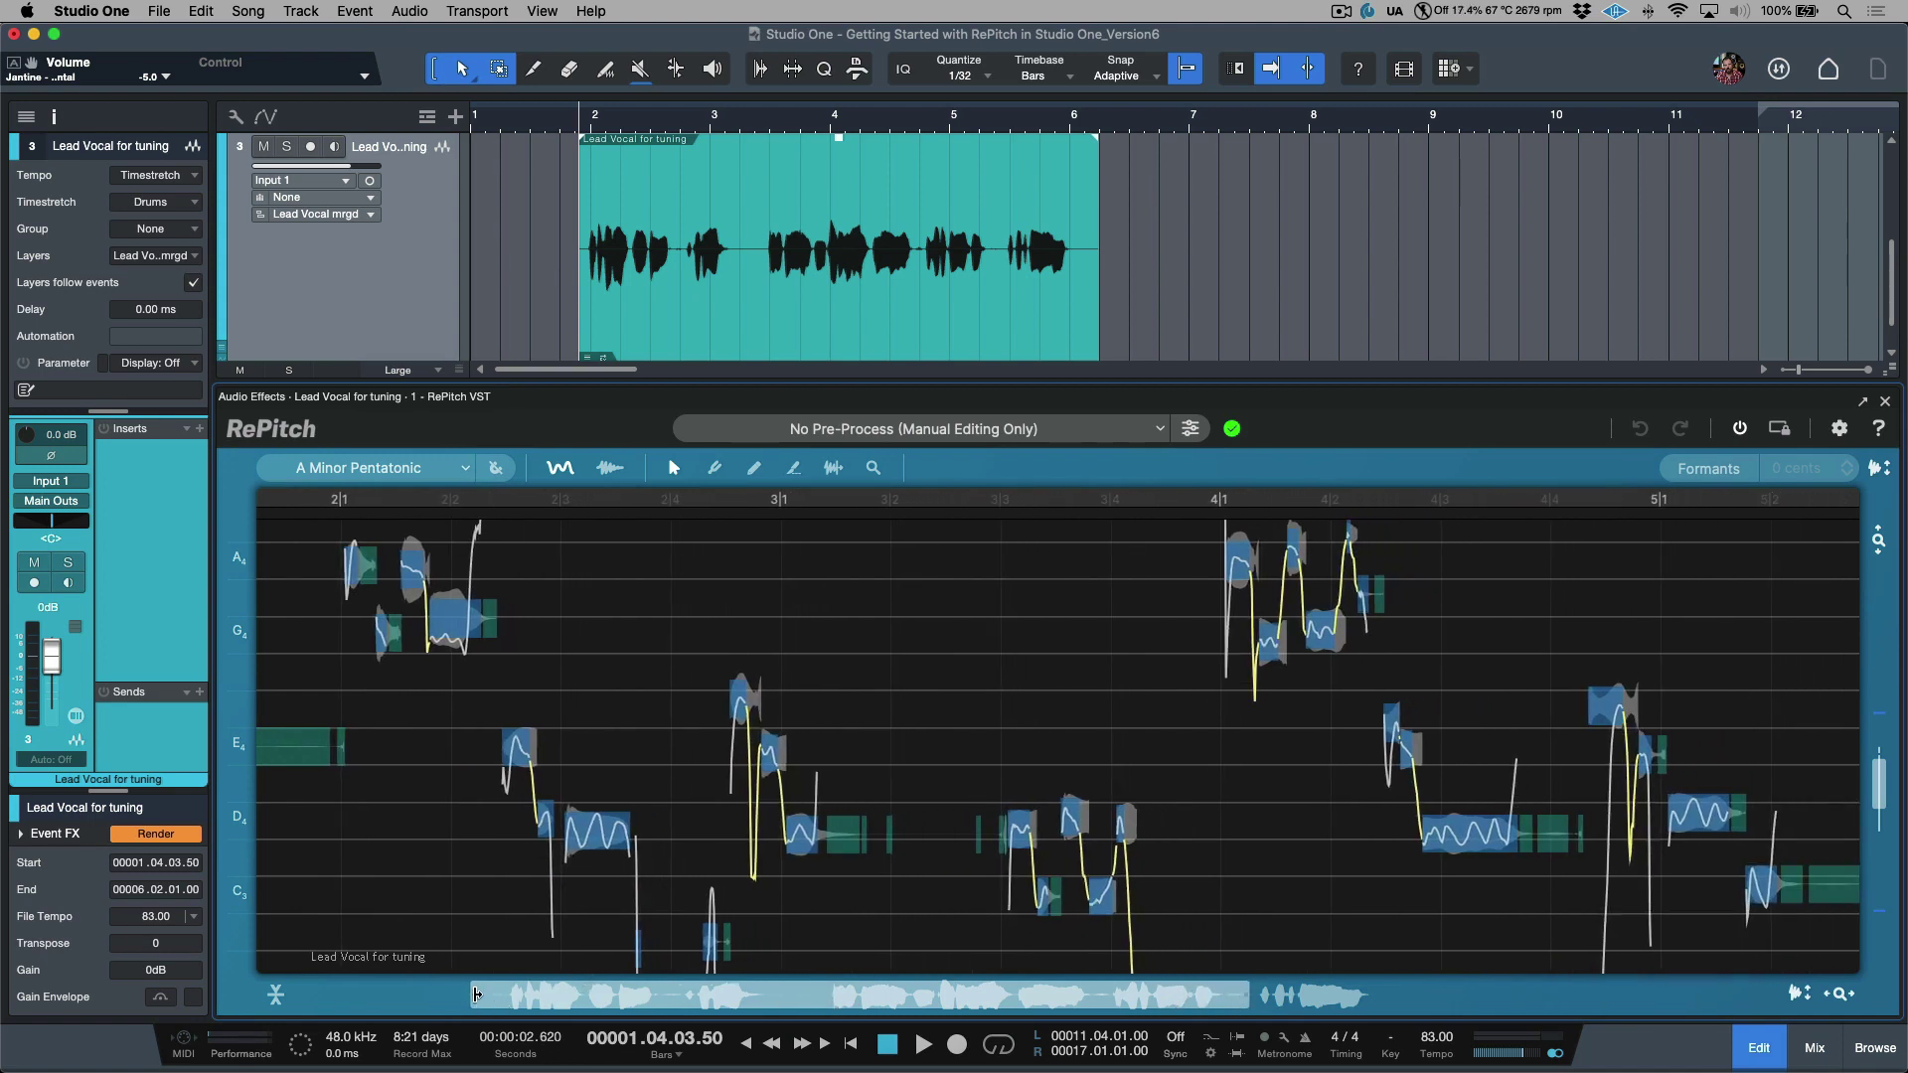
pyautogui.moveTo(476, 994); pyautogui.dragTo(491, 996)
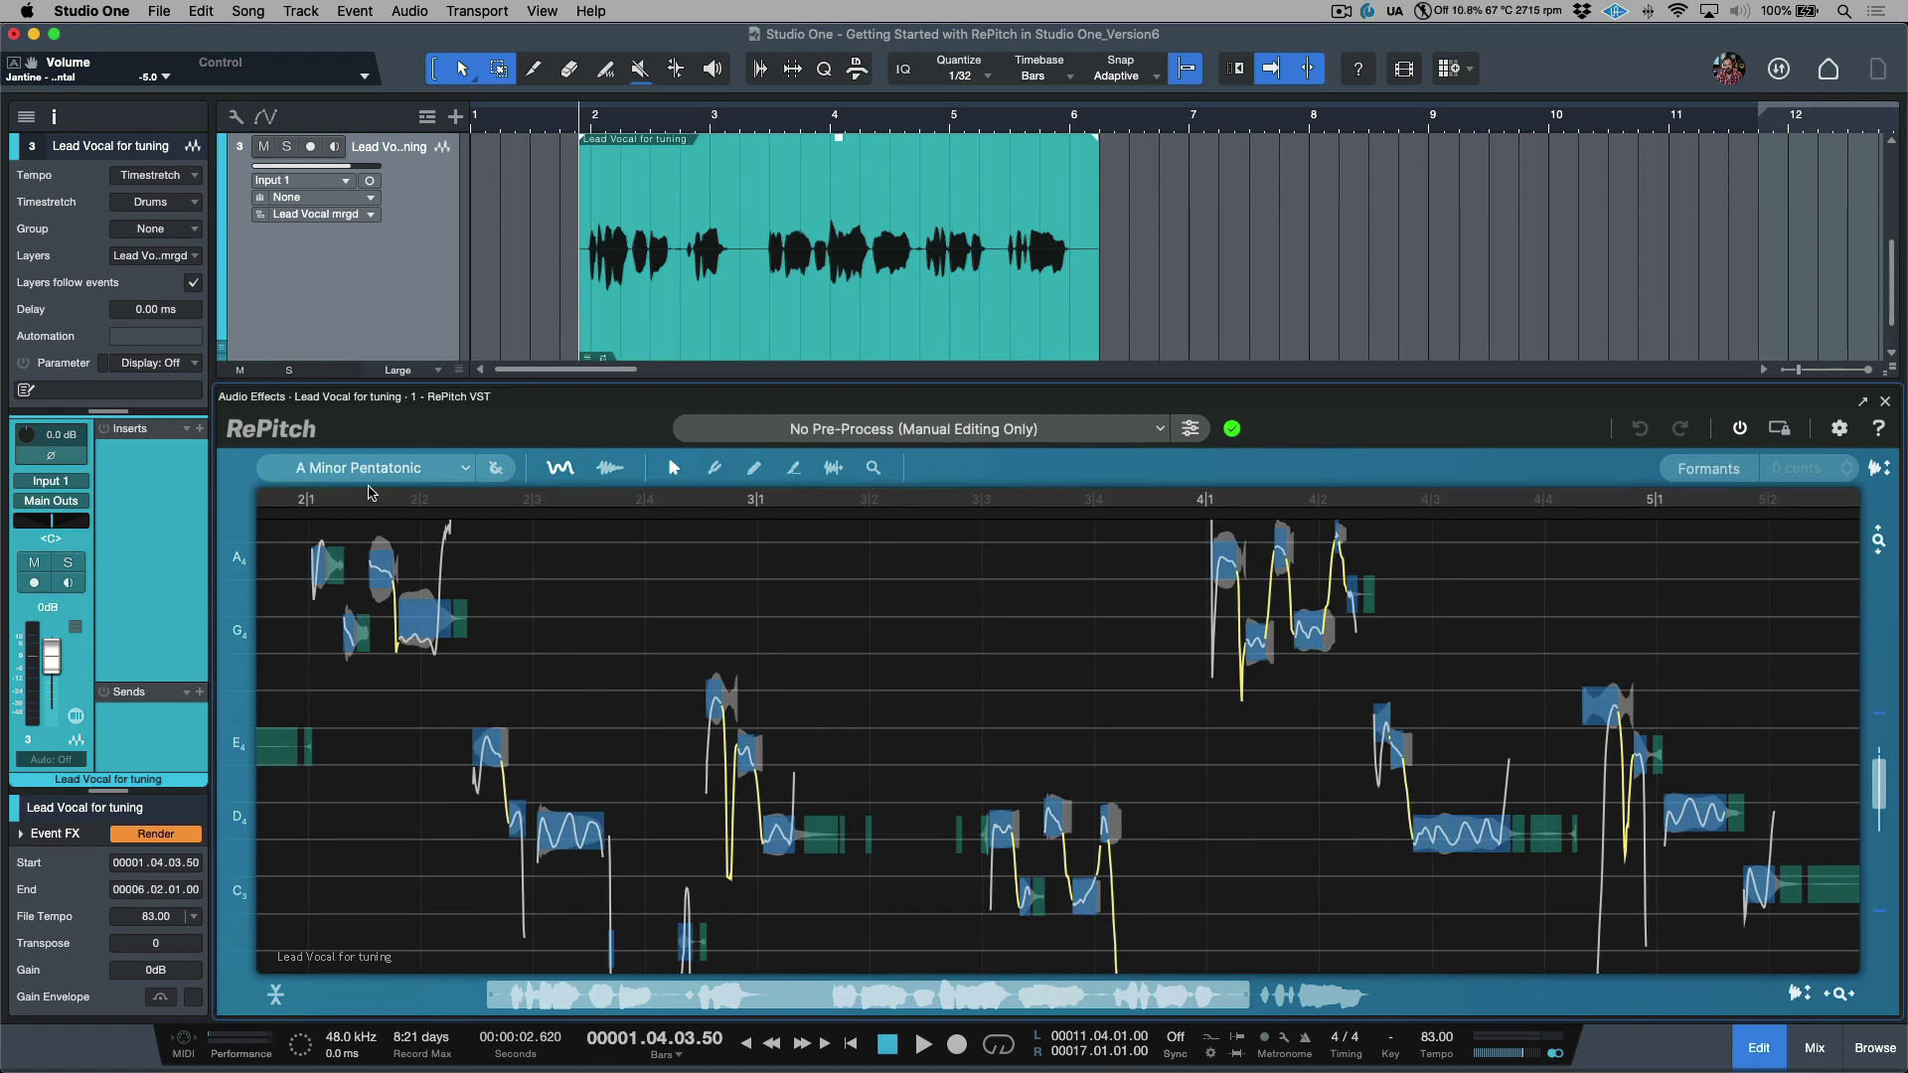
pyautogui.click(310, 500)
pyautogui.click(418, 500)
pyautogui.click(533, 504)
pyautogui.click(620, 505)
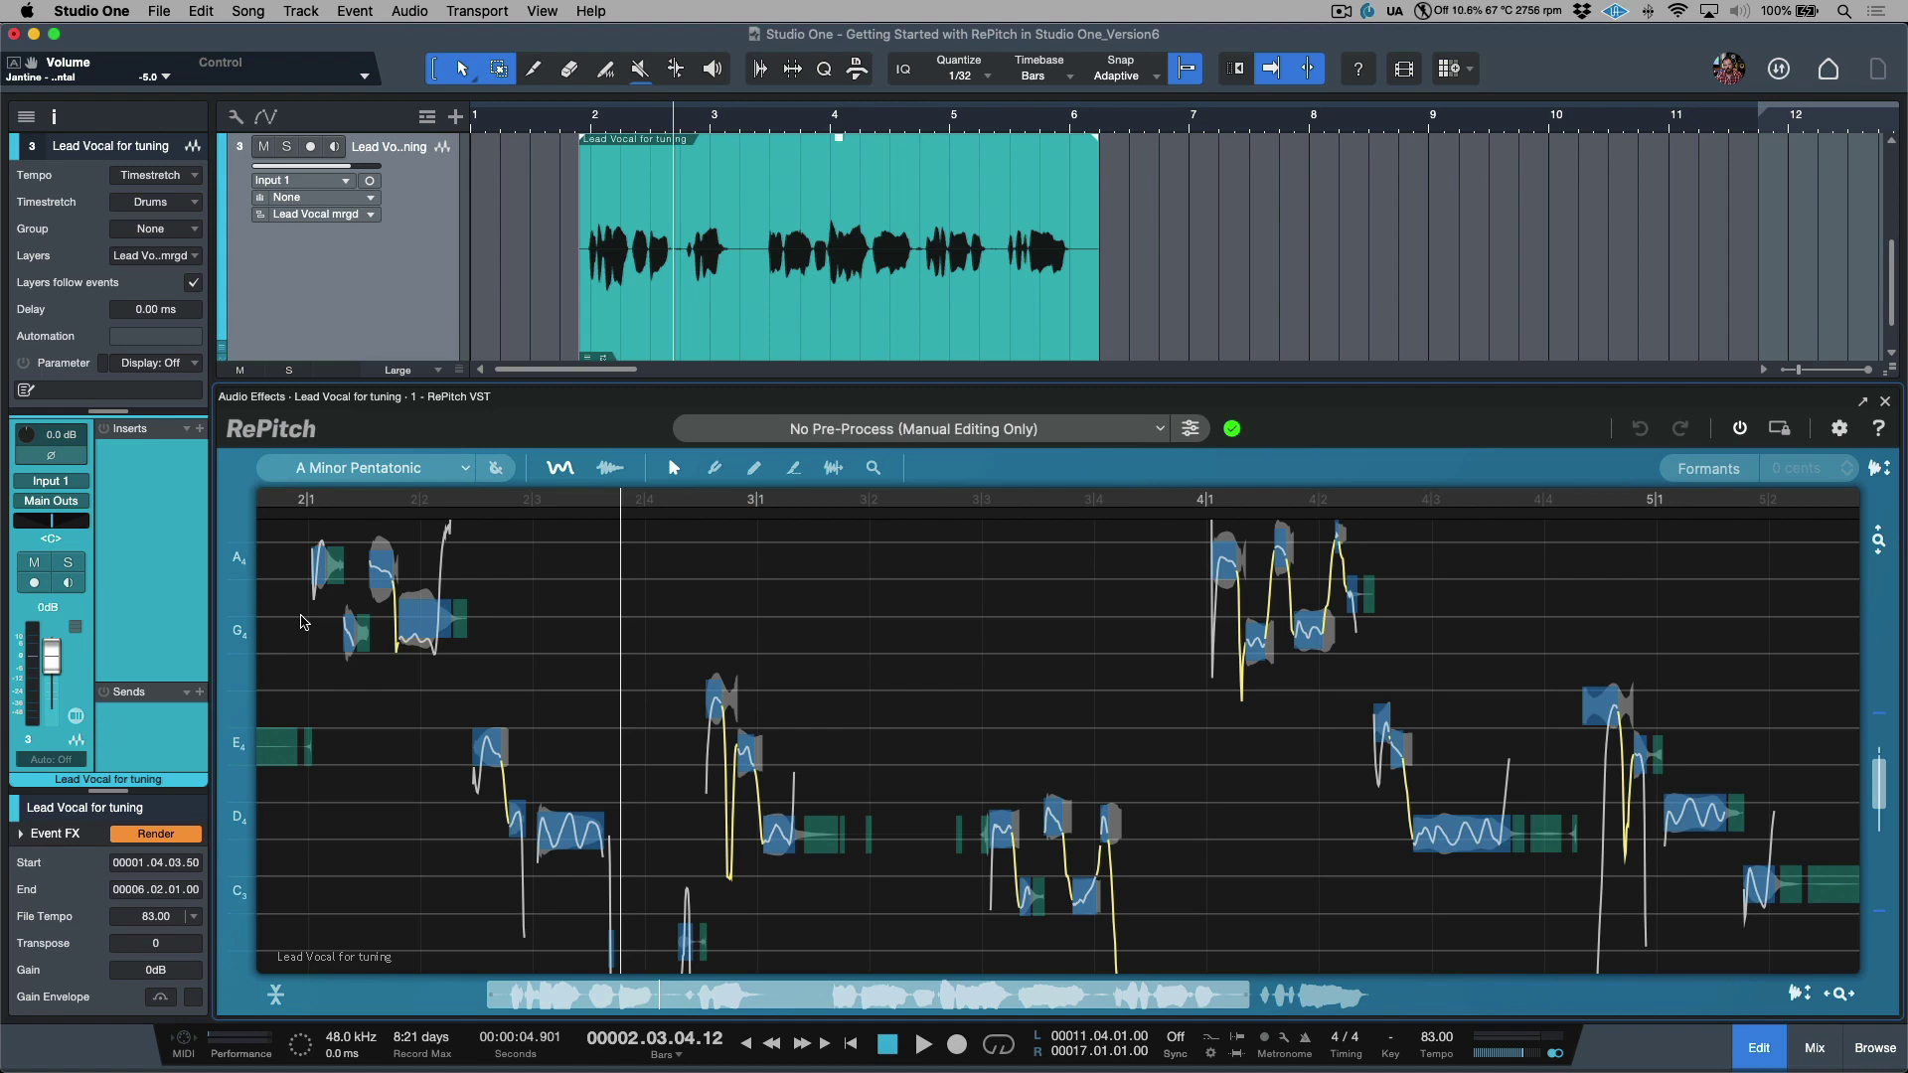
pyautogui.scroll(2, 303, 623)
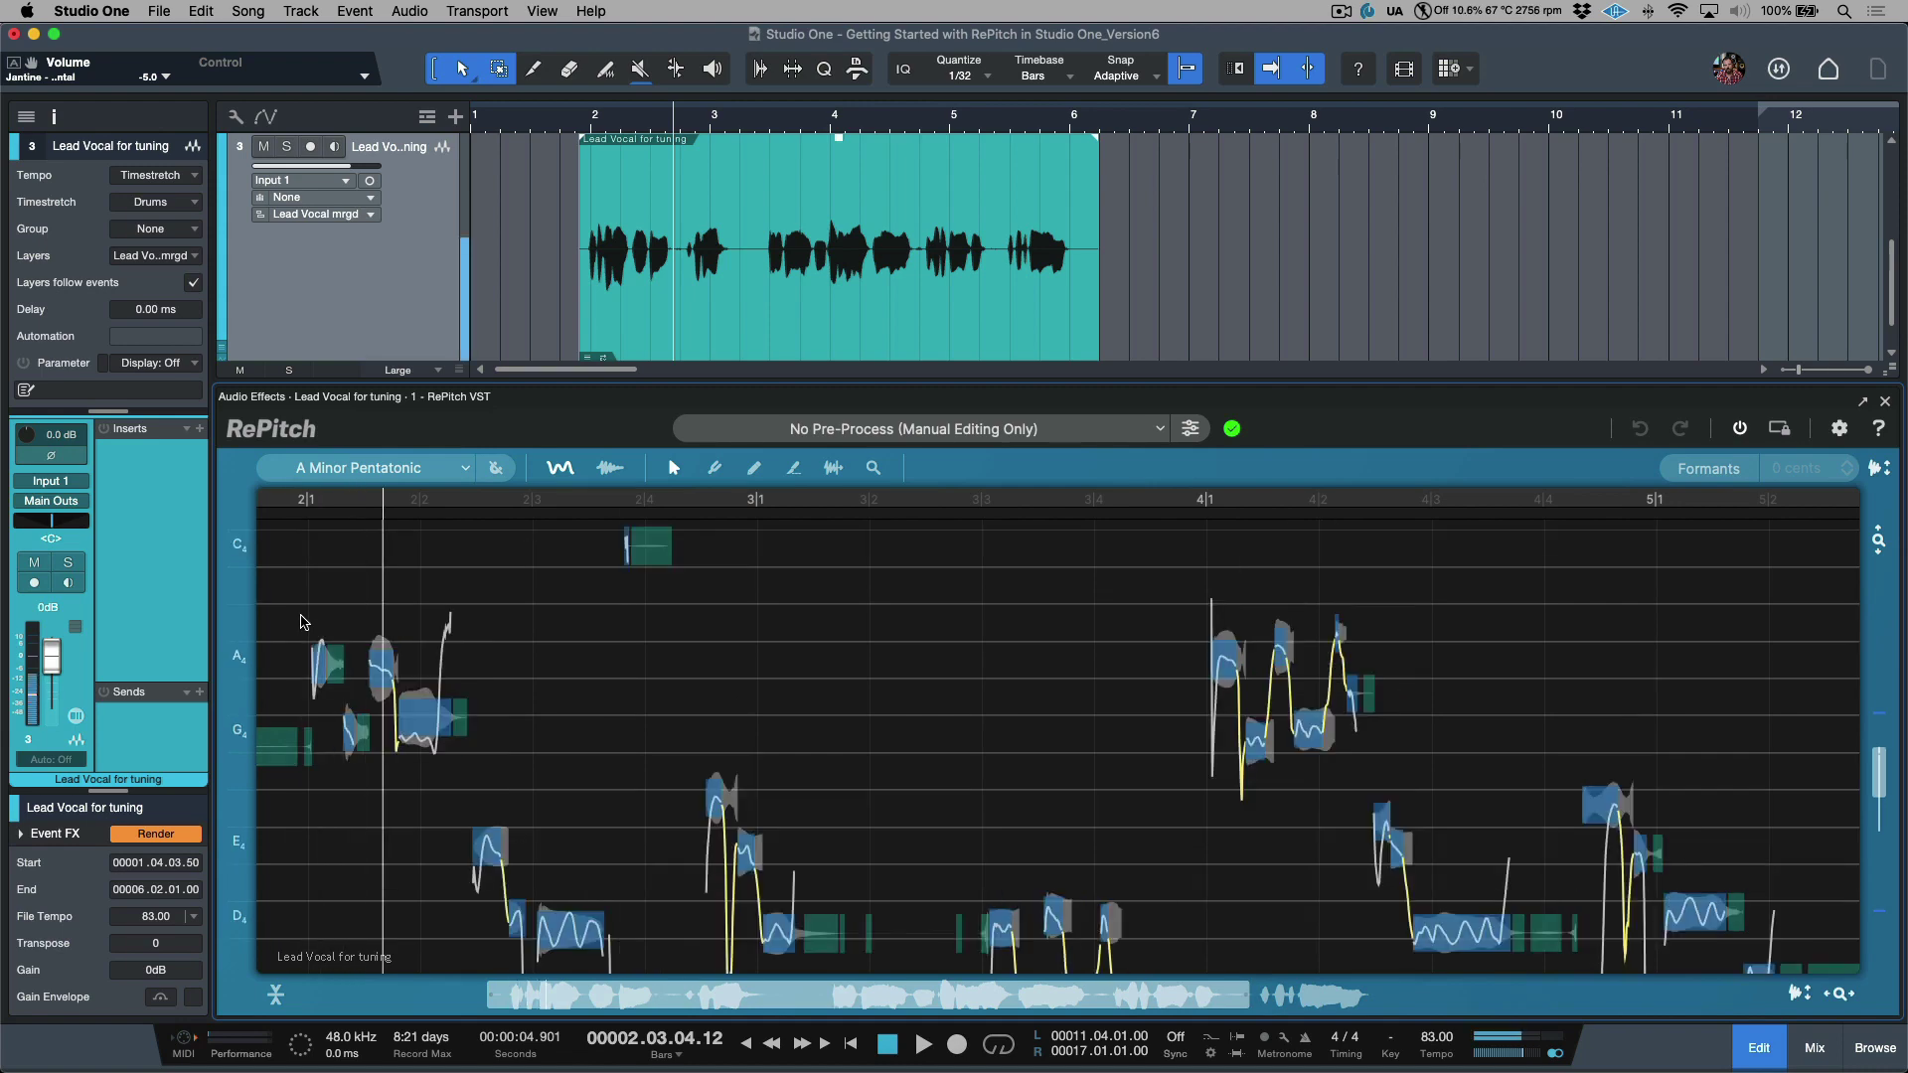
pyautogui.scroll(-2, 303, 623)
pyautogui.scroll(2, 303, 623)
pyautogui.scroll(-2, 303, 623)
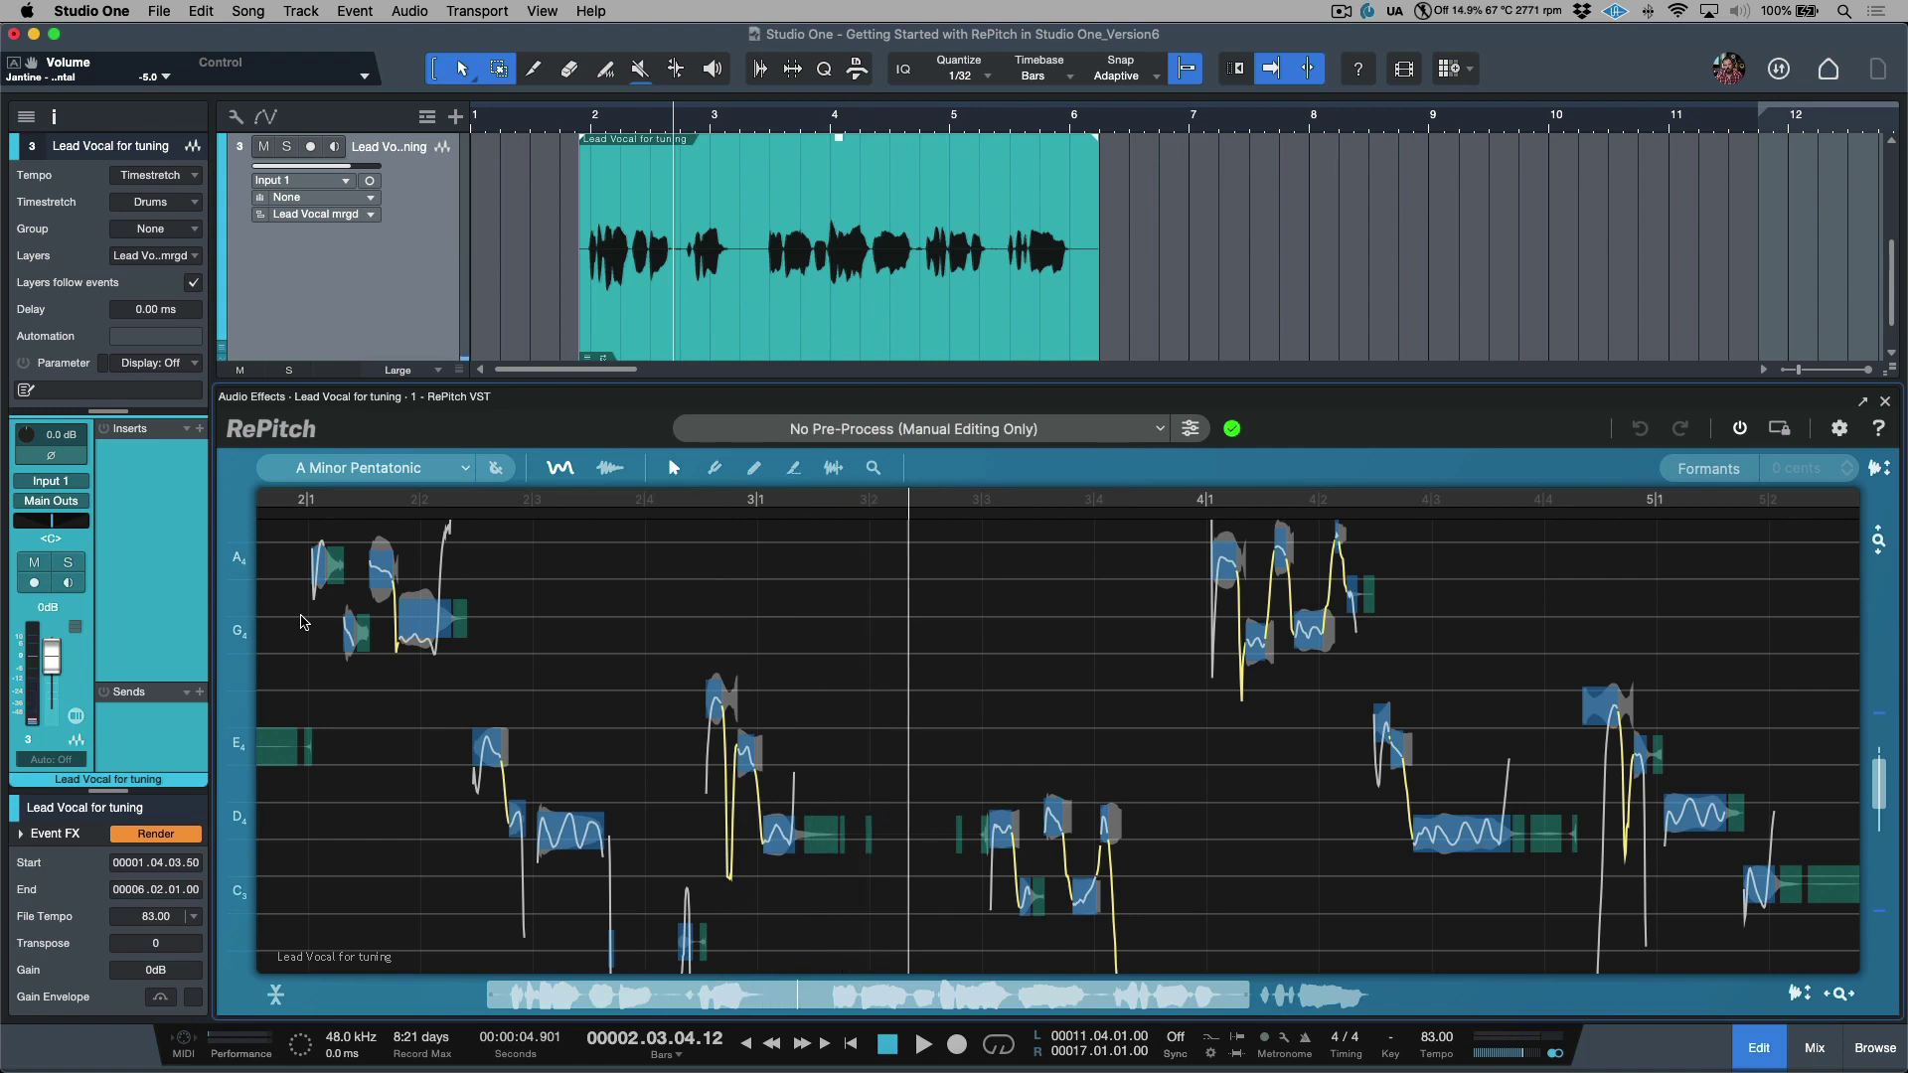
pyautogui.scroll(2, 303, 623)
pyautogui.scroll(-2, 303, 623)
pyautogui.scroll(2, 303, 623)
pyautogui.scroll(-2, 303, 623)
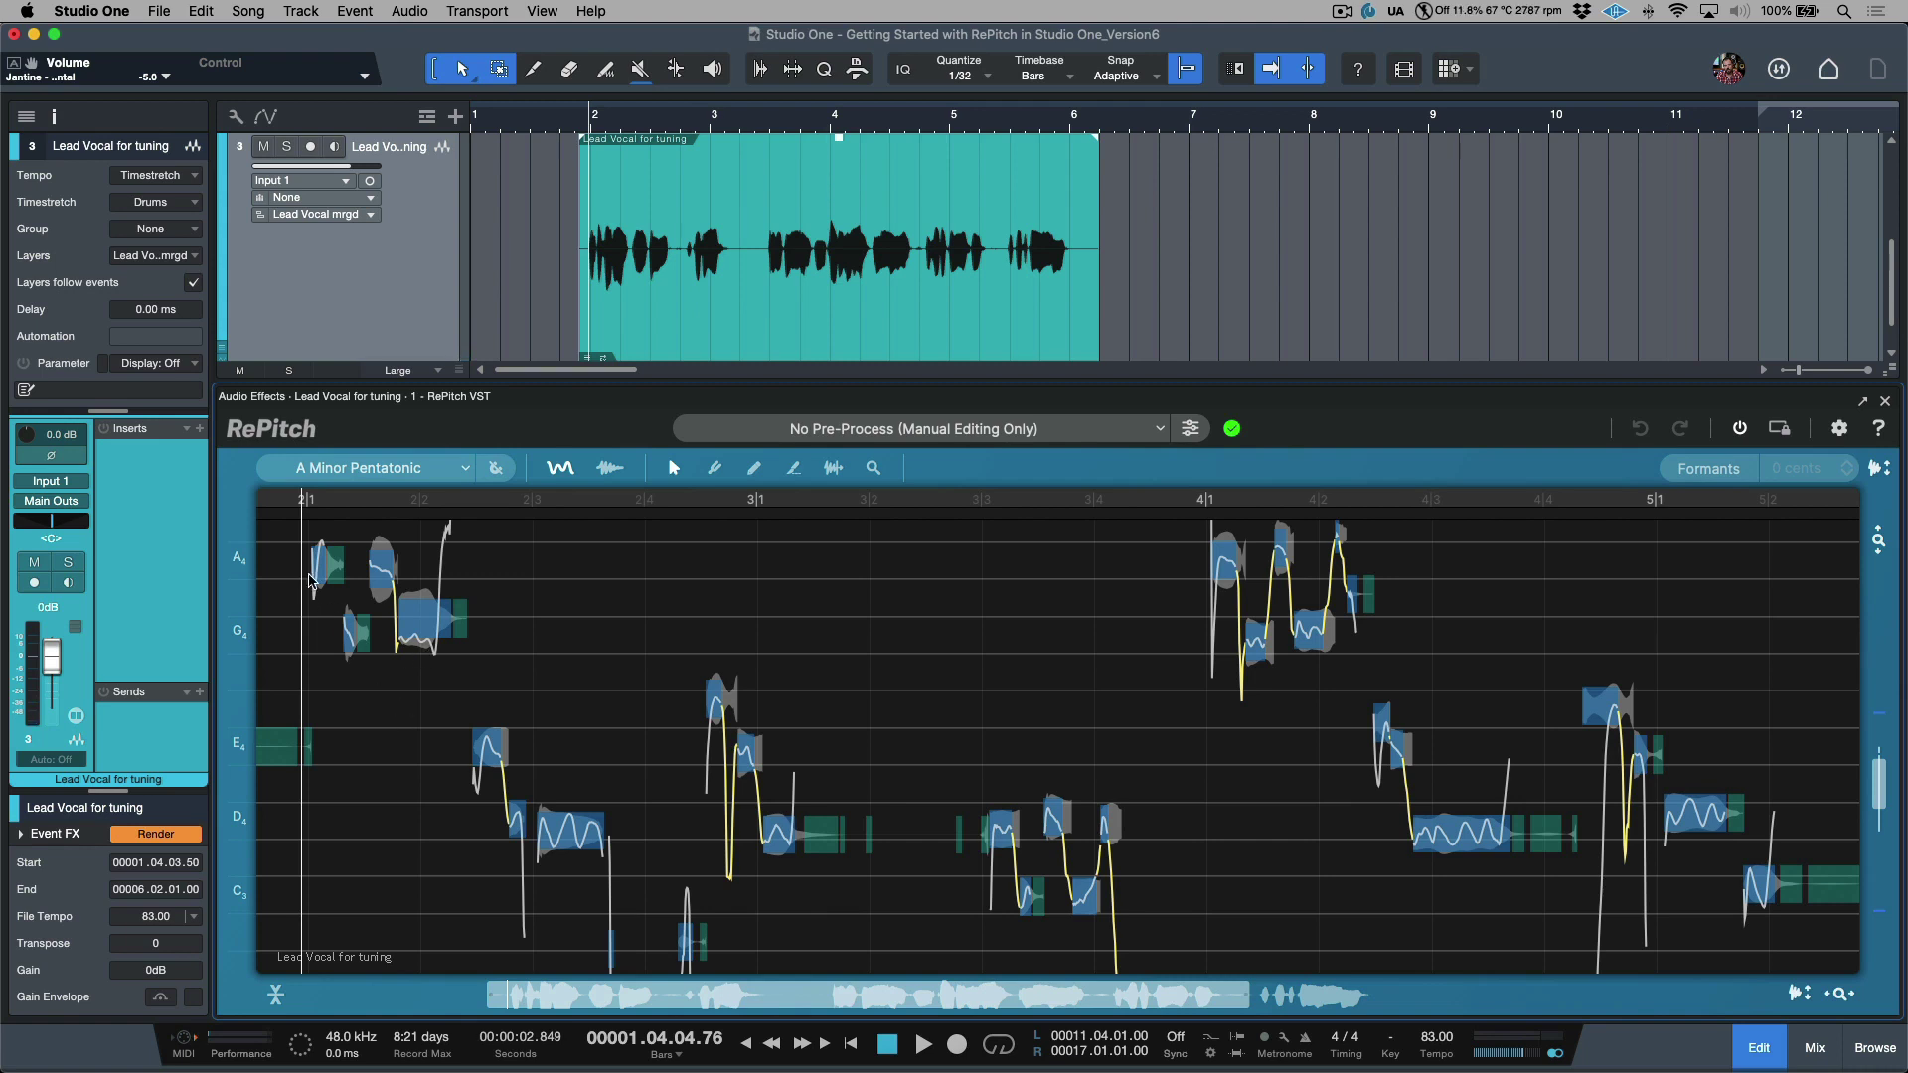
# Loop the first vocal phrase, zoom to the F4 phrase, then widen the view to bars 2–4
pyautogui.moveTo(323, 576); pyautogui.dragTo(785, 902)
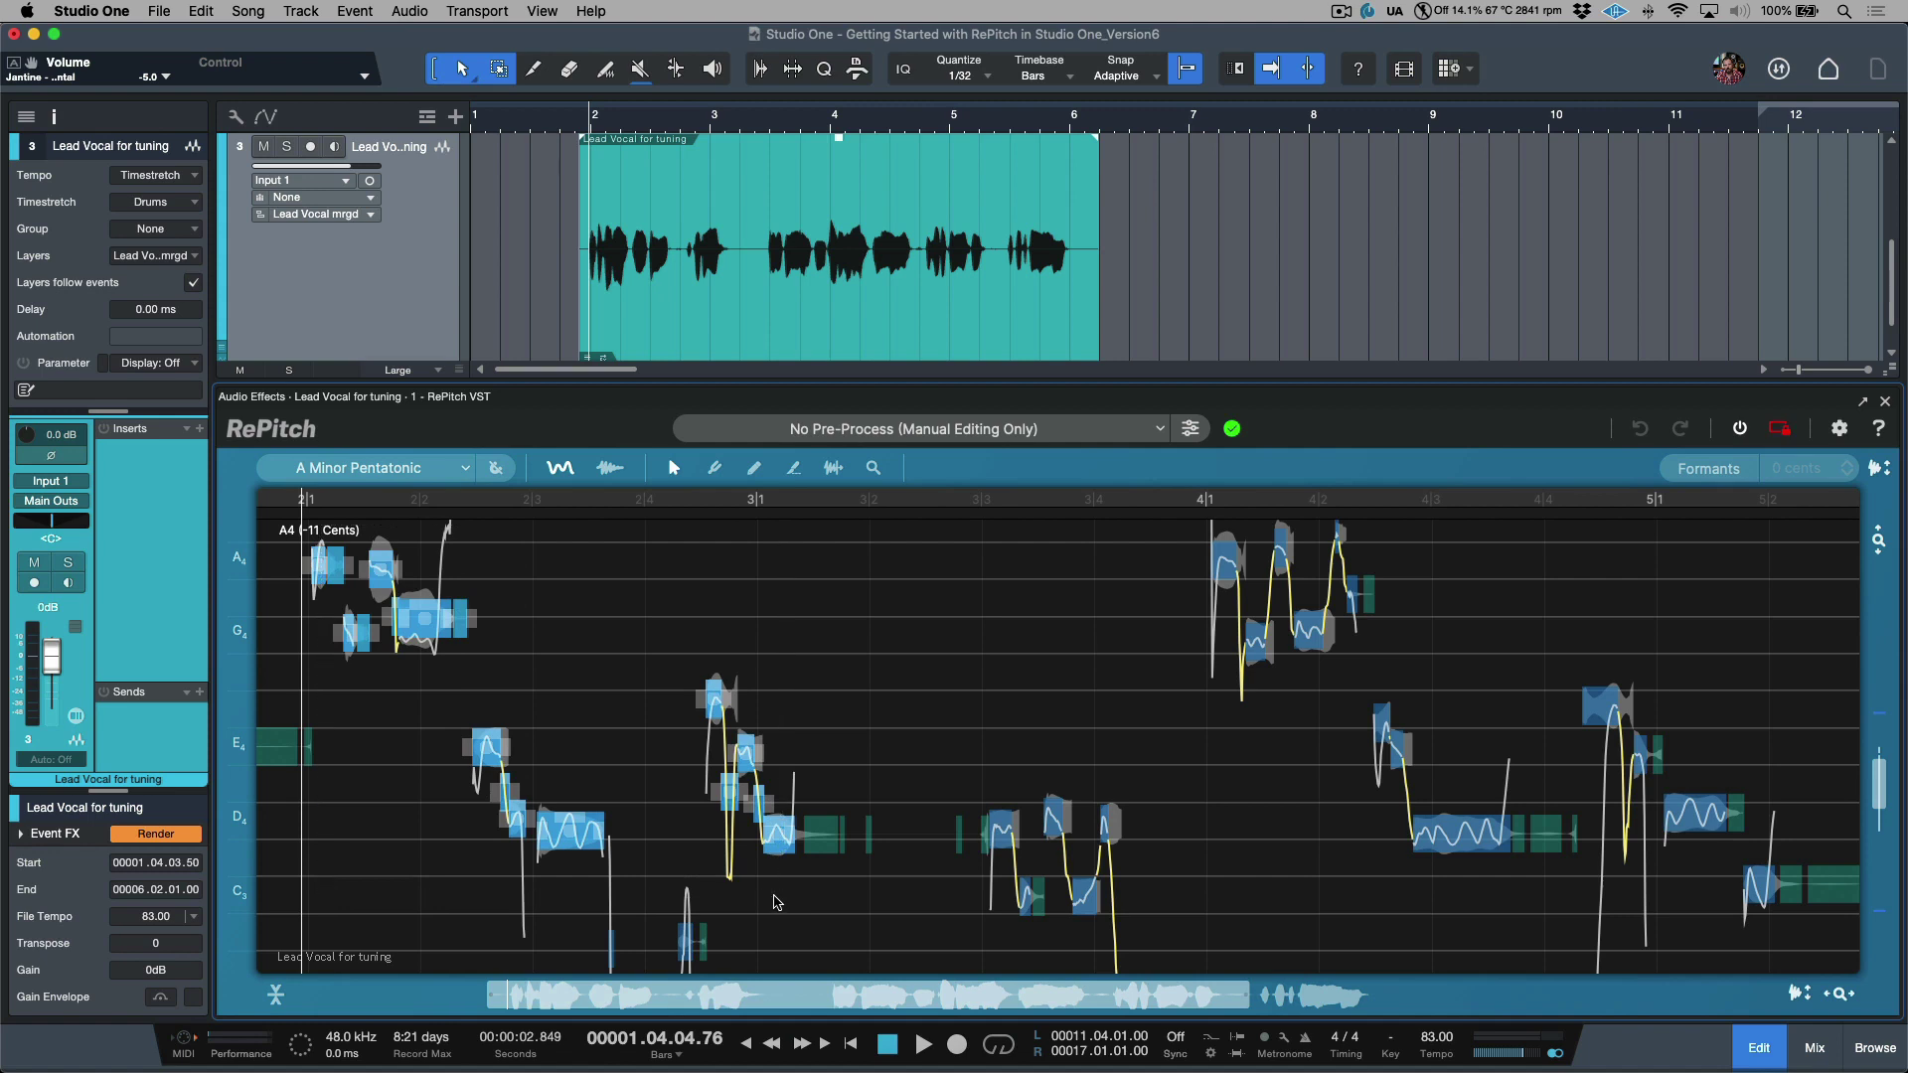
pyautogui.press('p')
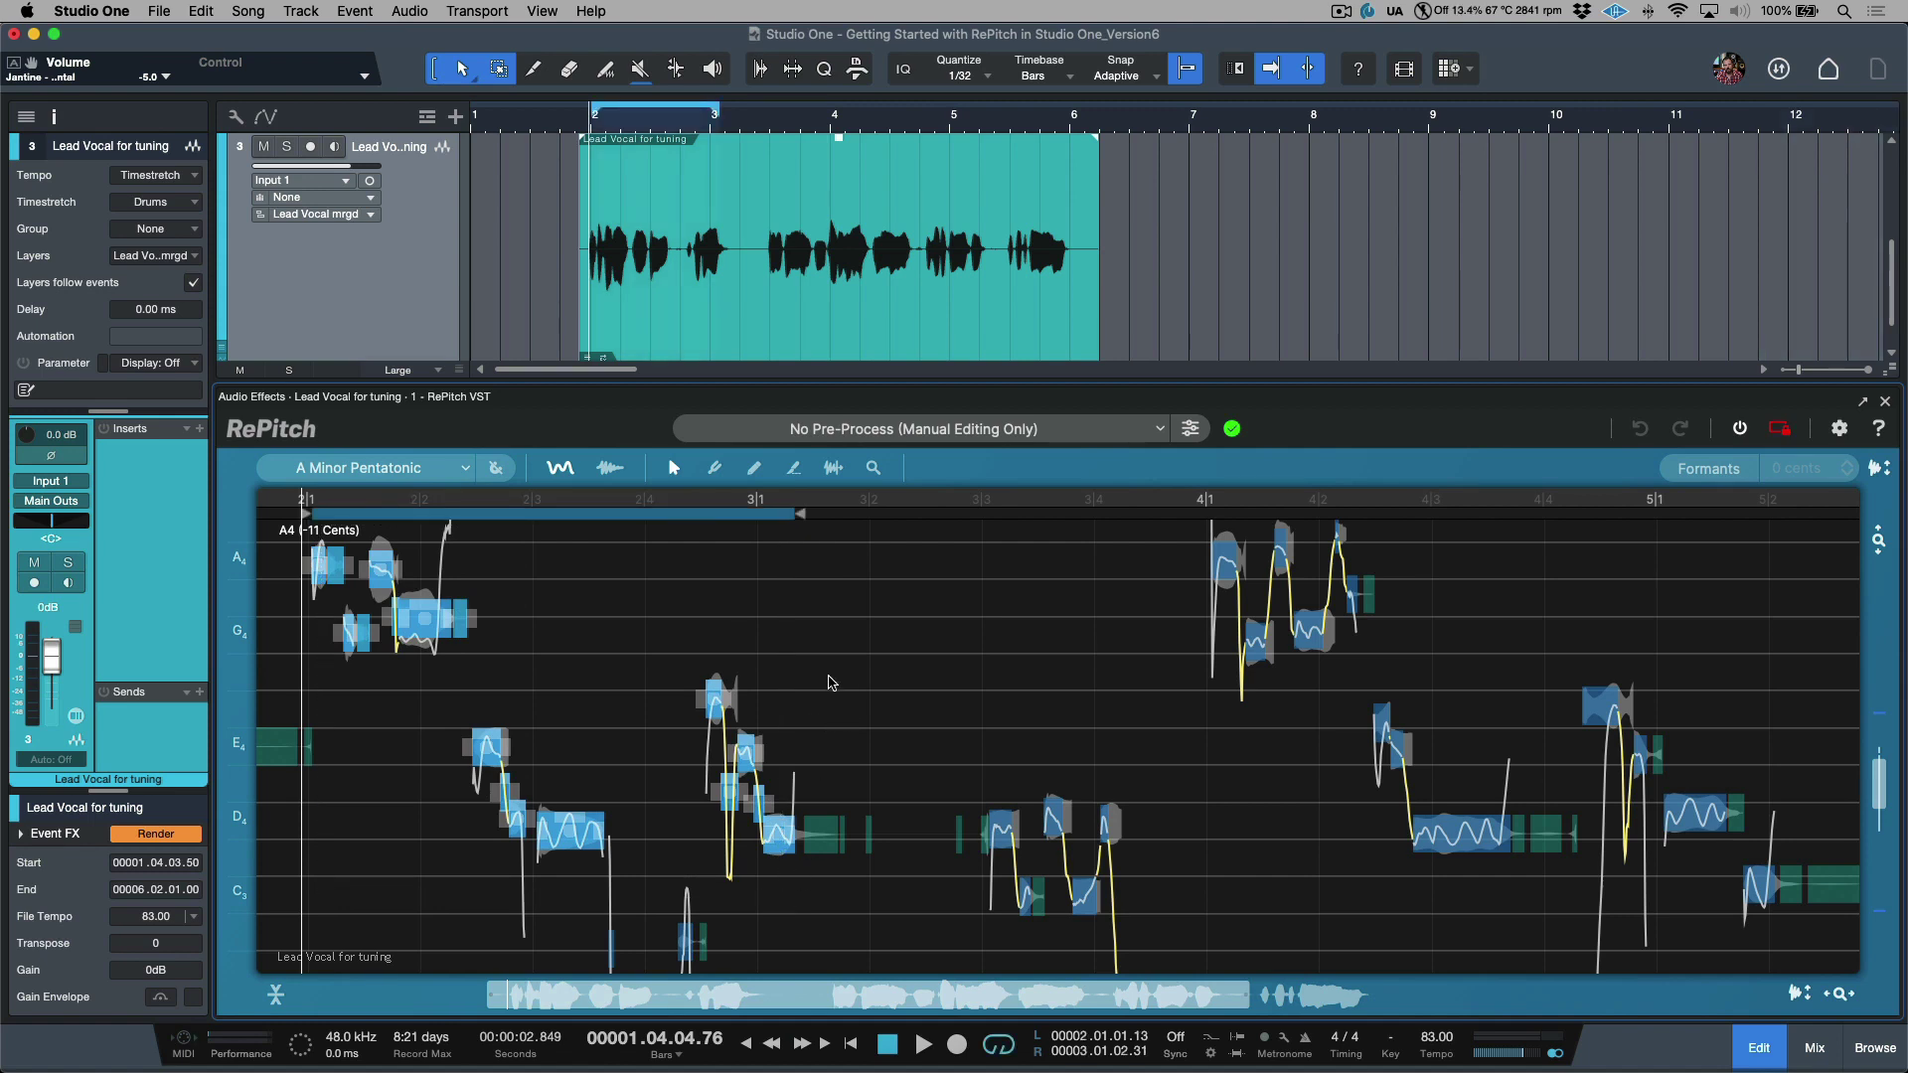
pyautogui.moveTo(623, 609); pyautogui.dragTo(1130, 922)
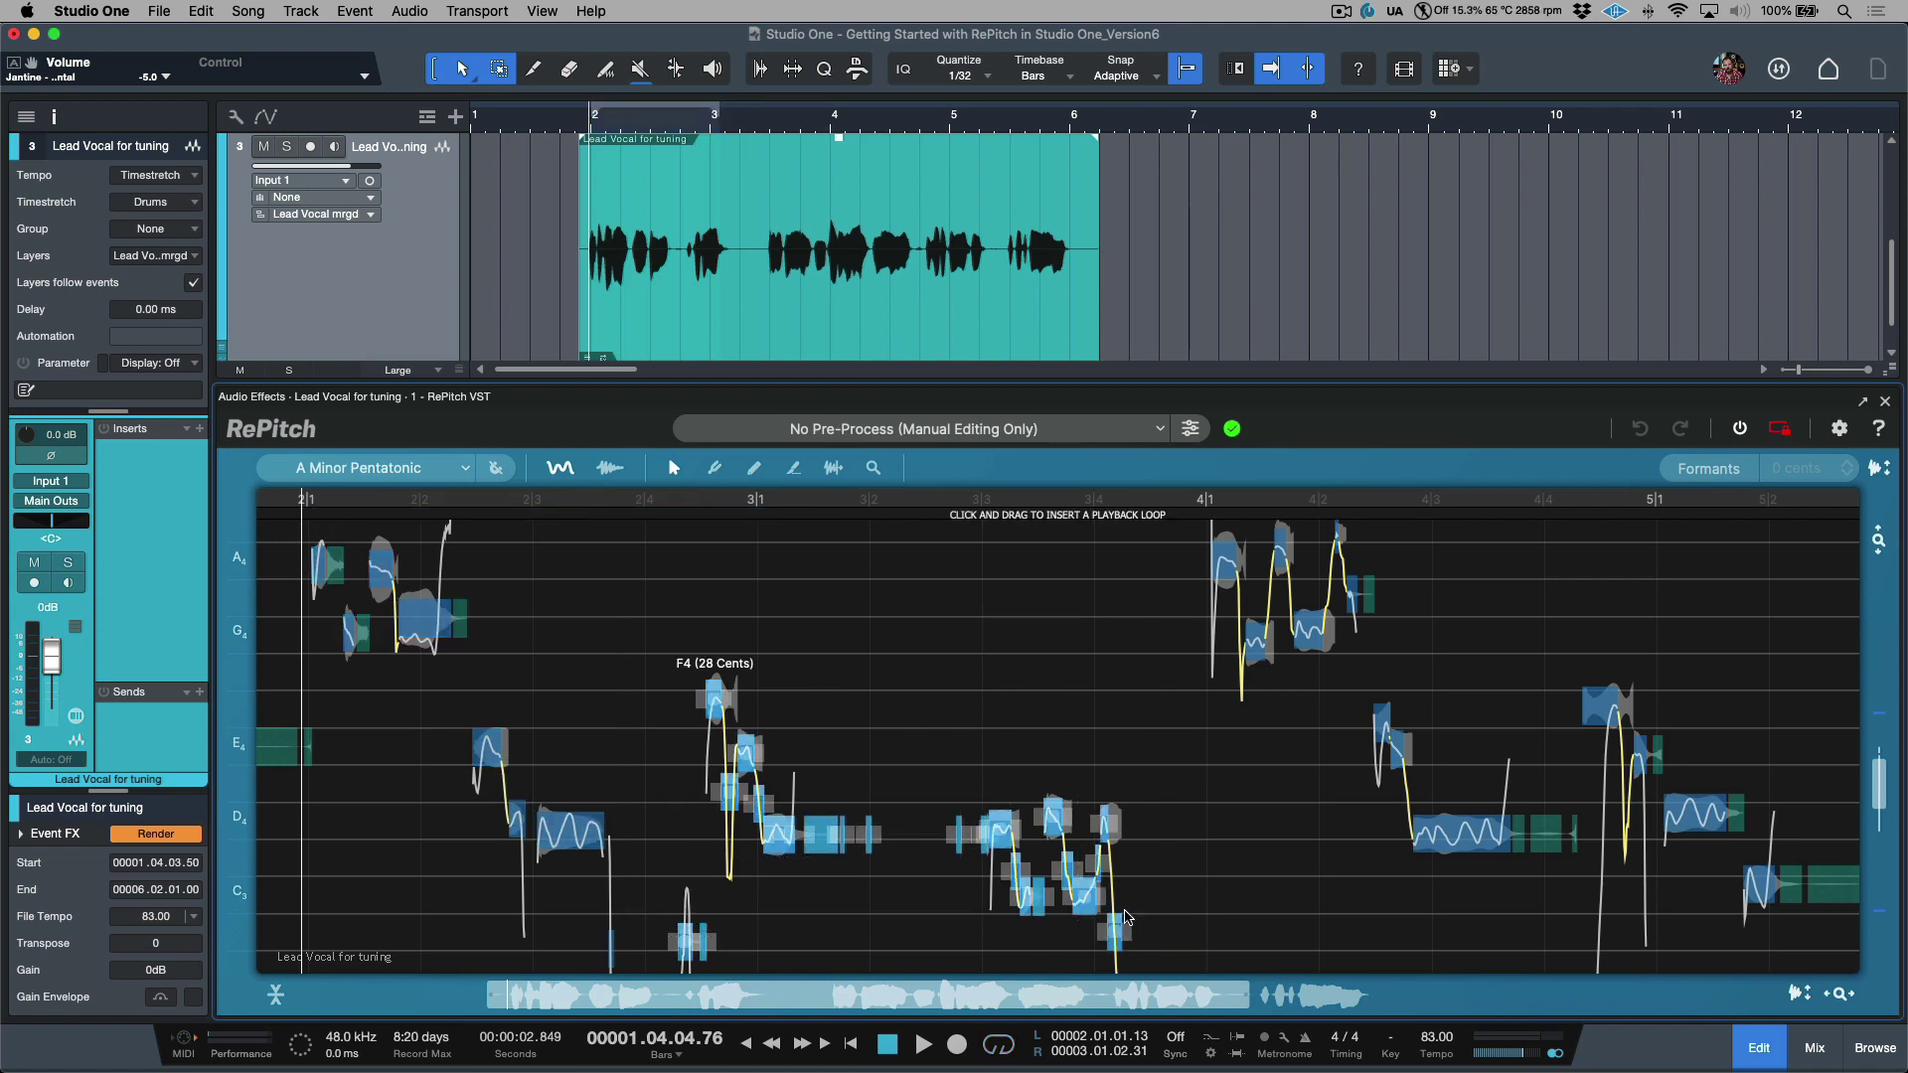
pyautogui.press('z')
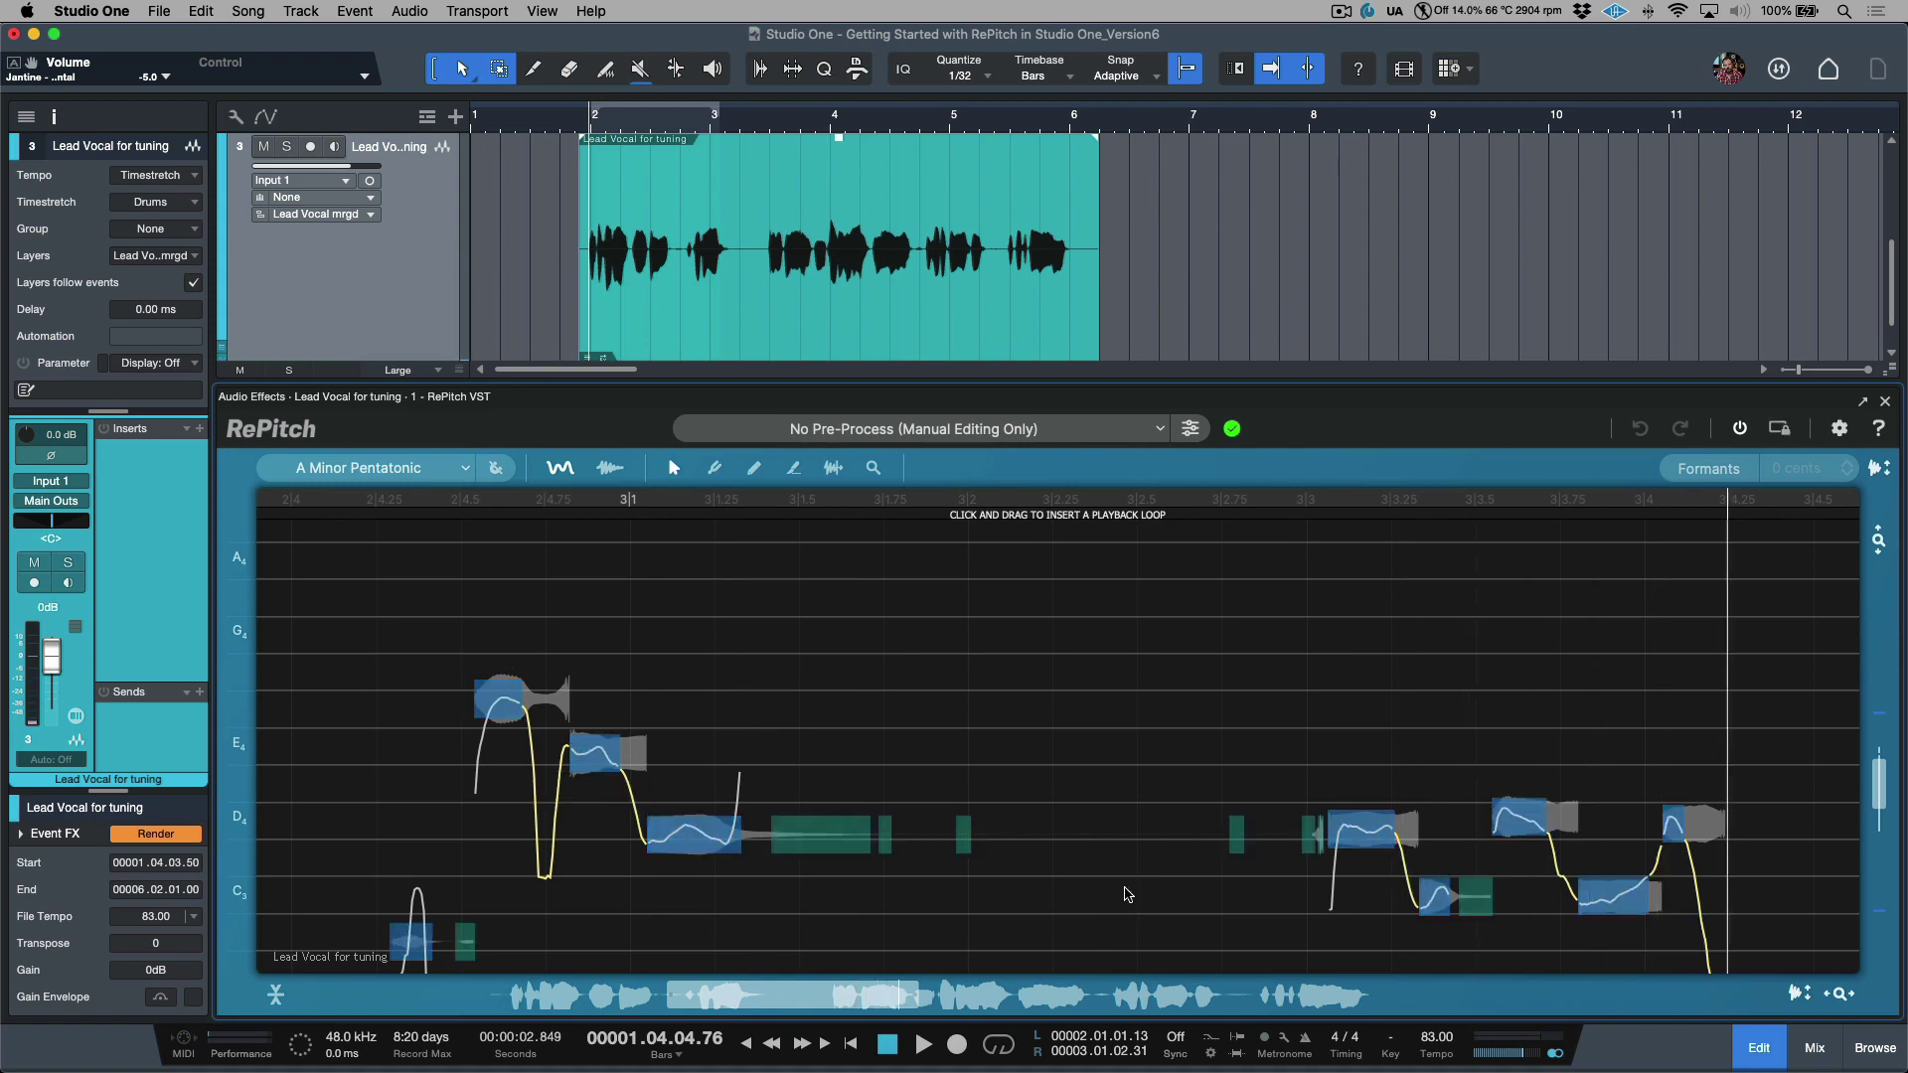
pyautogui.click(648, 999)
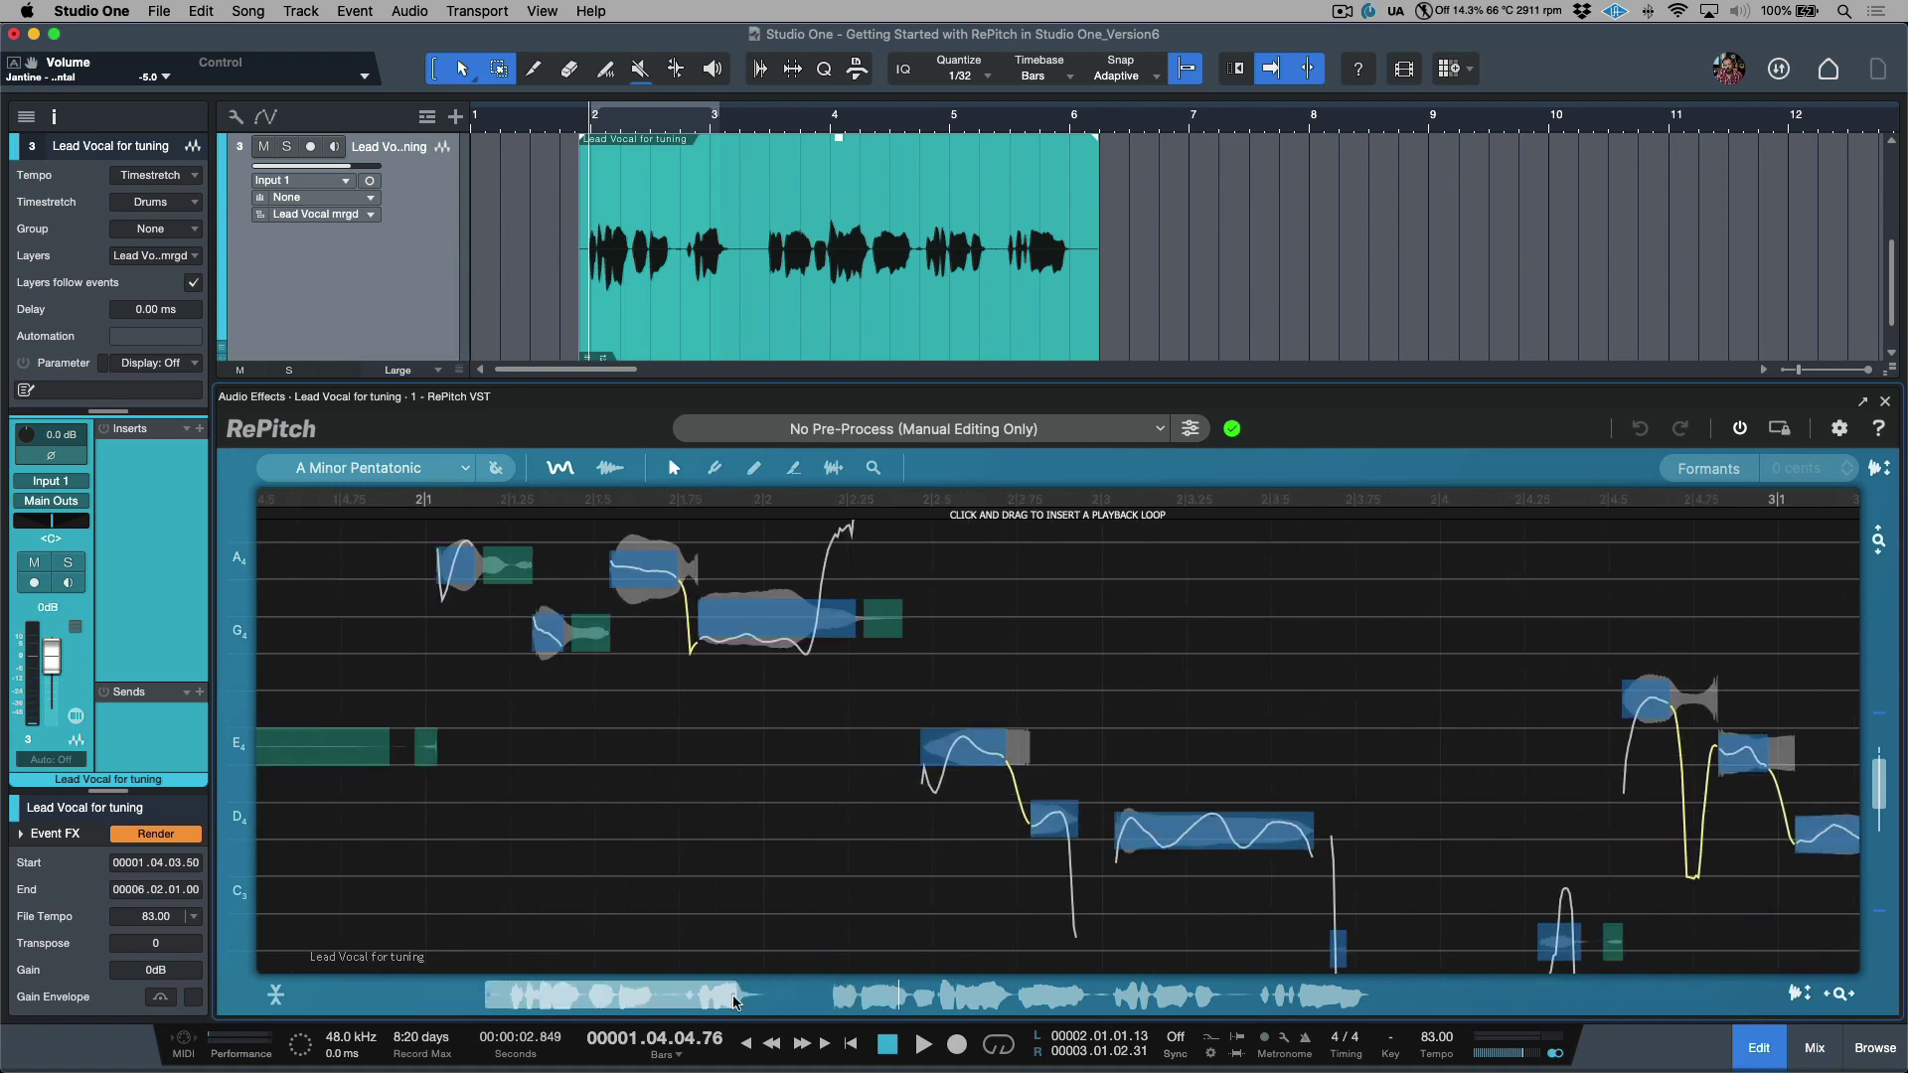
pyautogui.moveTo(732, 997); pyautogui.dragTo(1076, 1004)
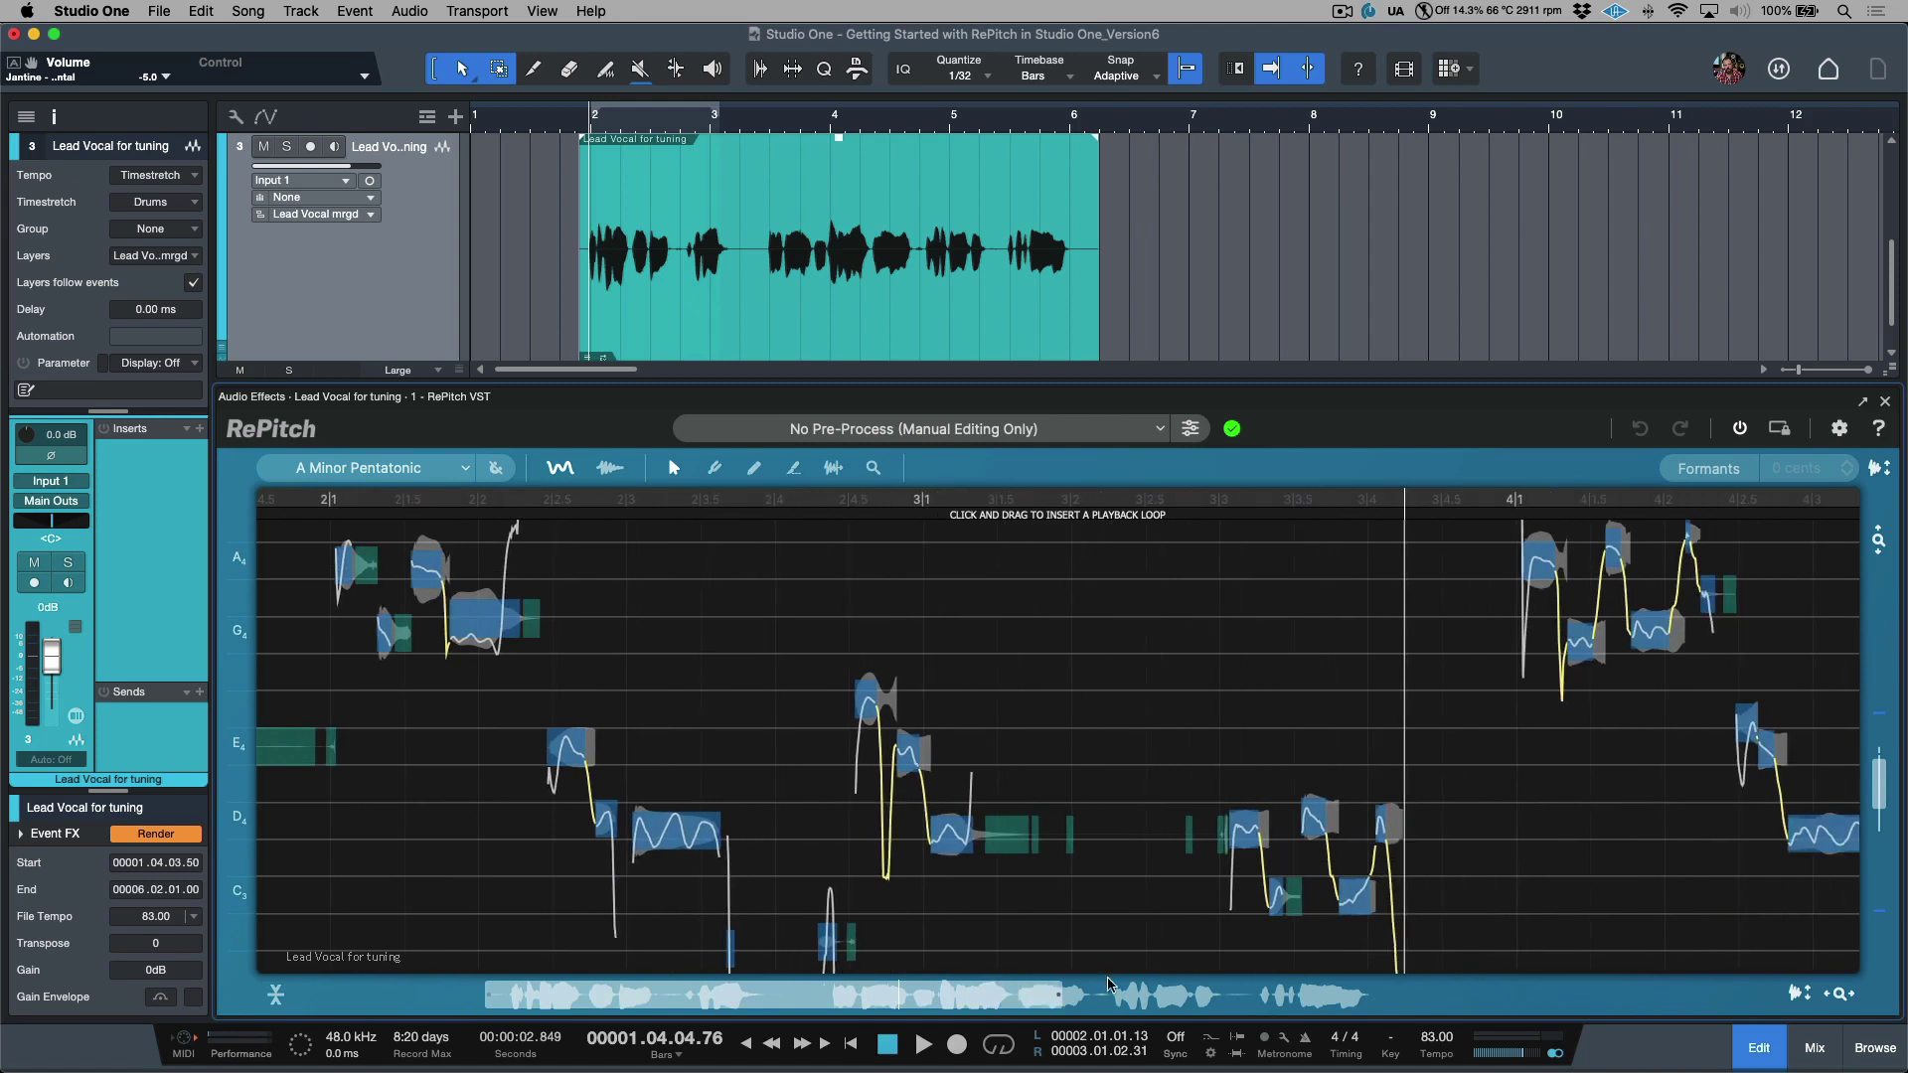
# Turn on Screen Lock, play the vocal, and inspect the G4 note sitting 44 cents off pitch
pyautogui.click(1780, 430)
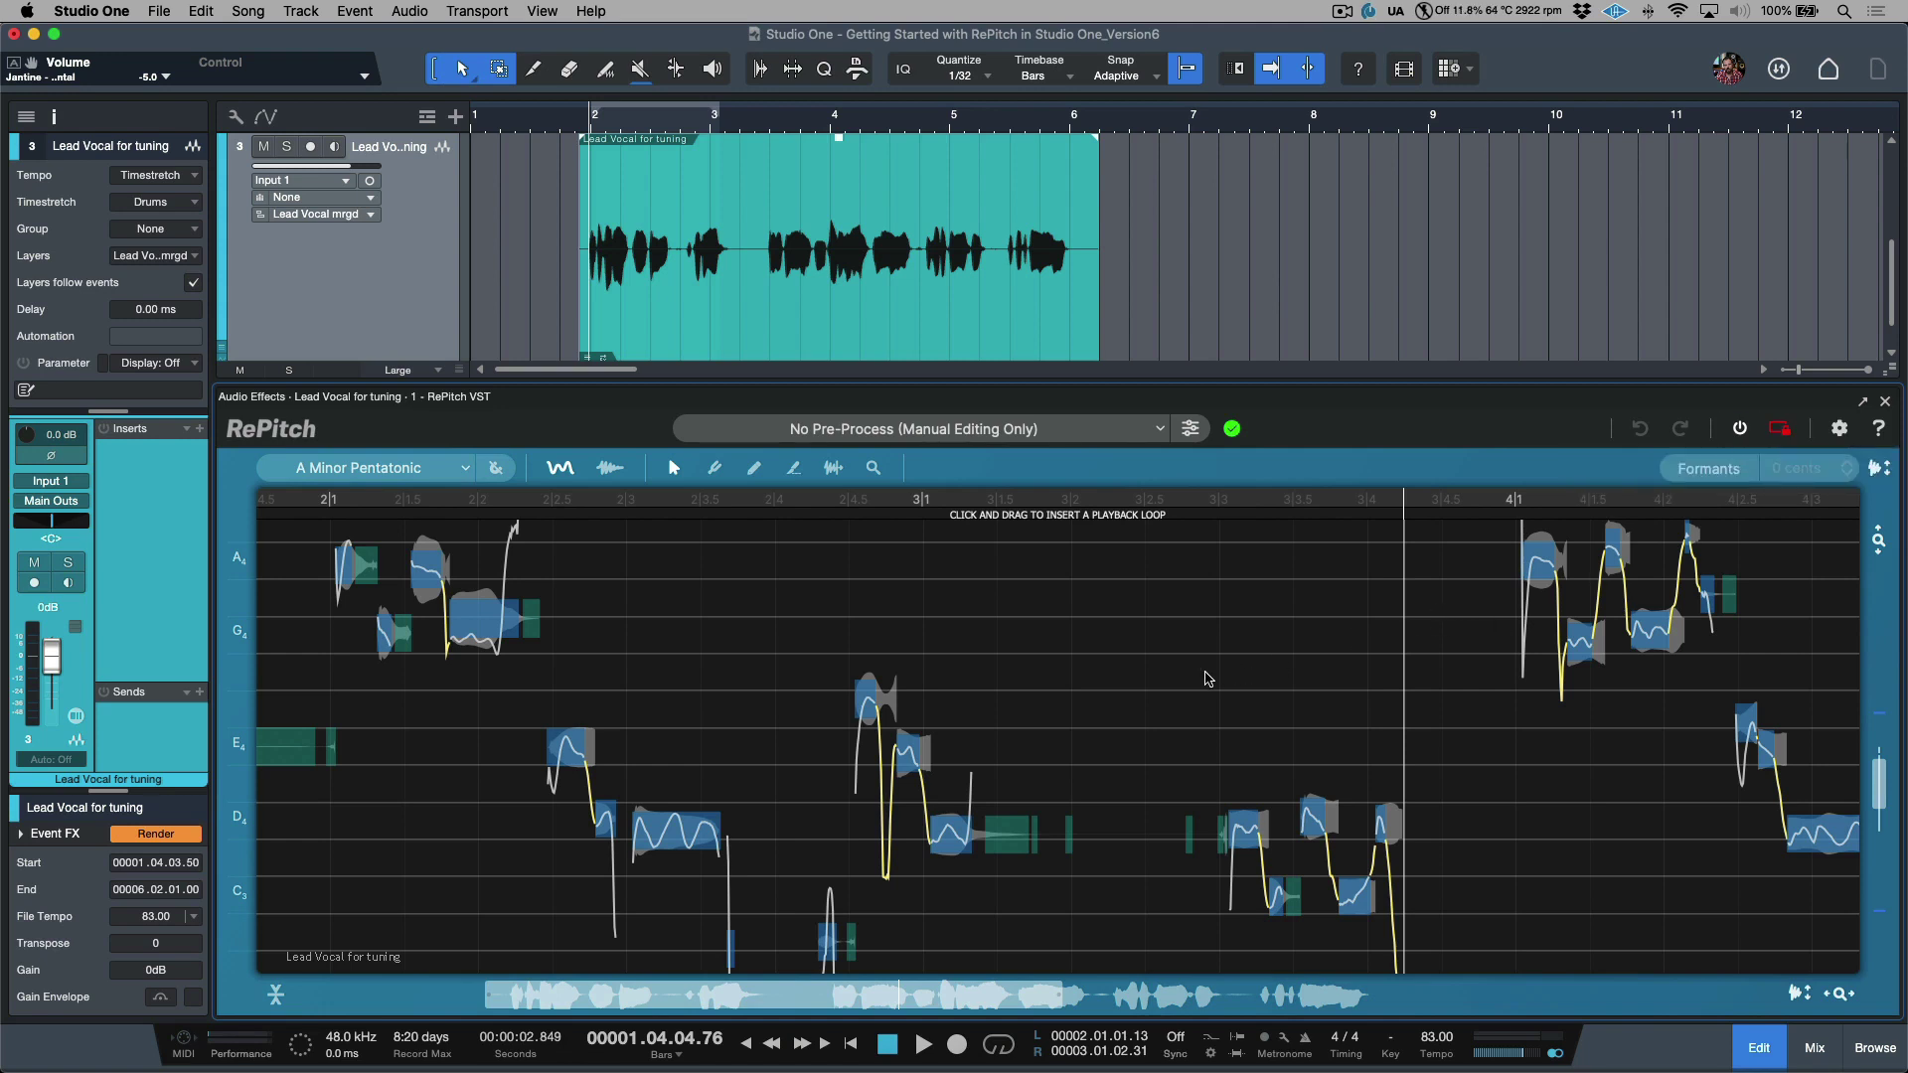
pyautogui.click(1205, 672)
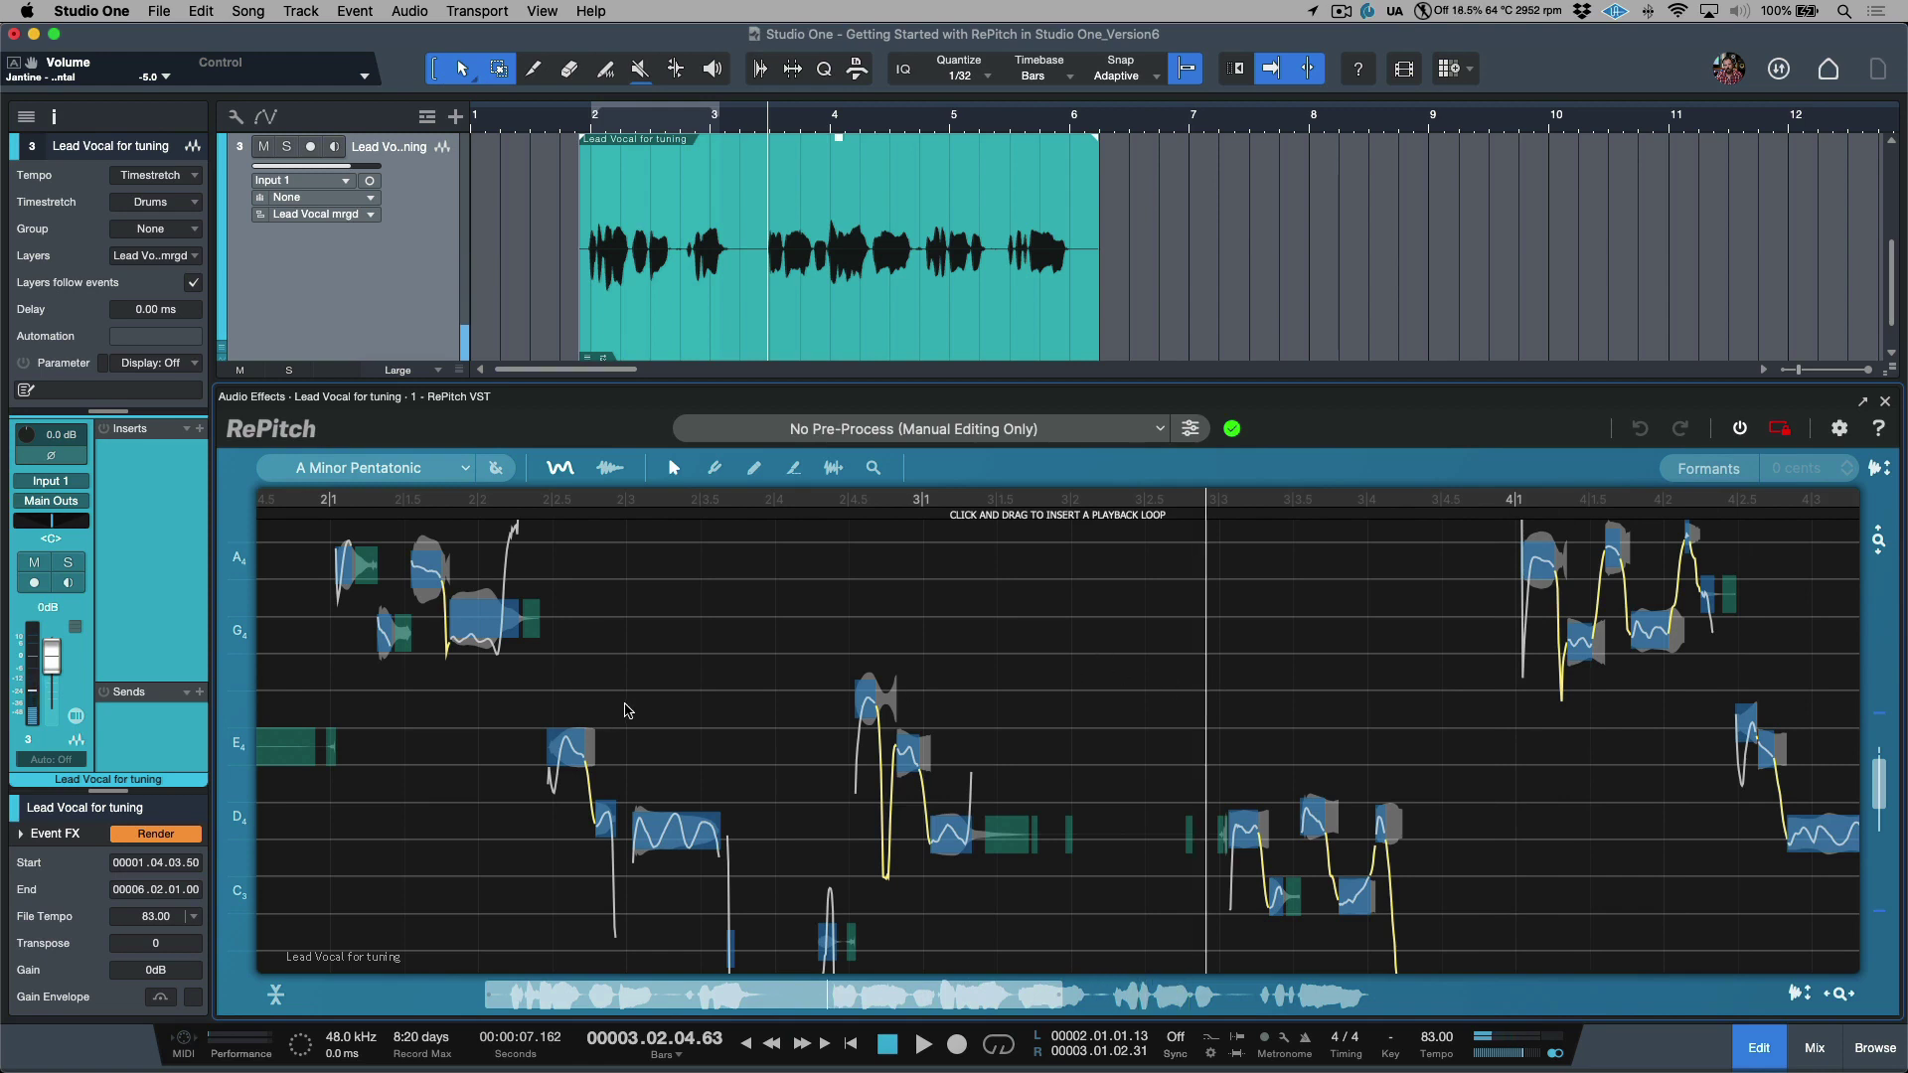
pyautogui.click(485, 618)
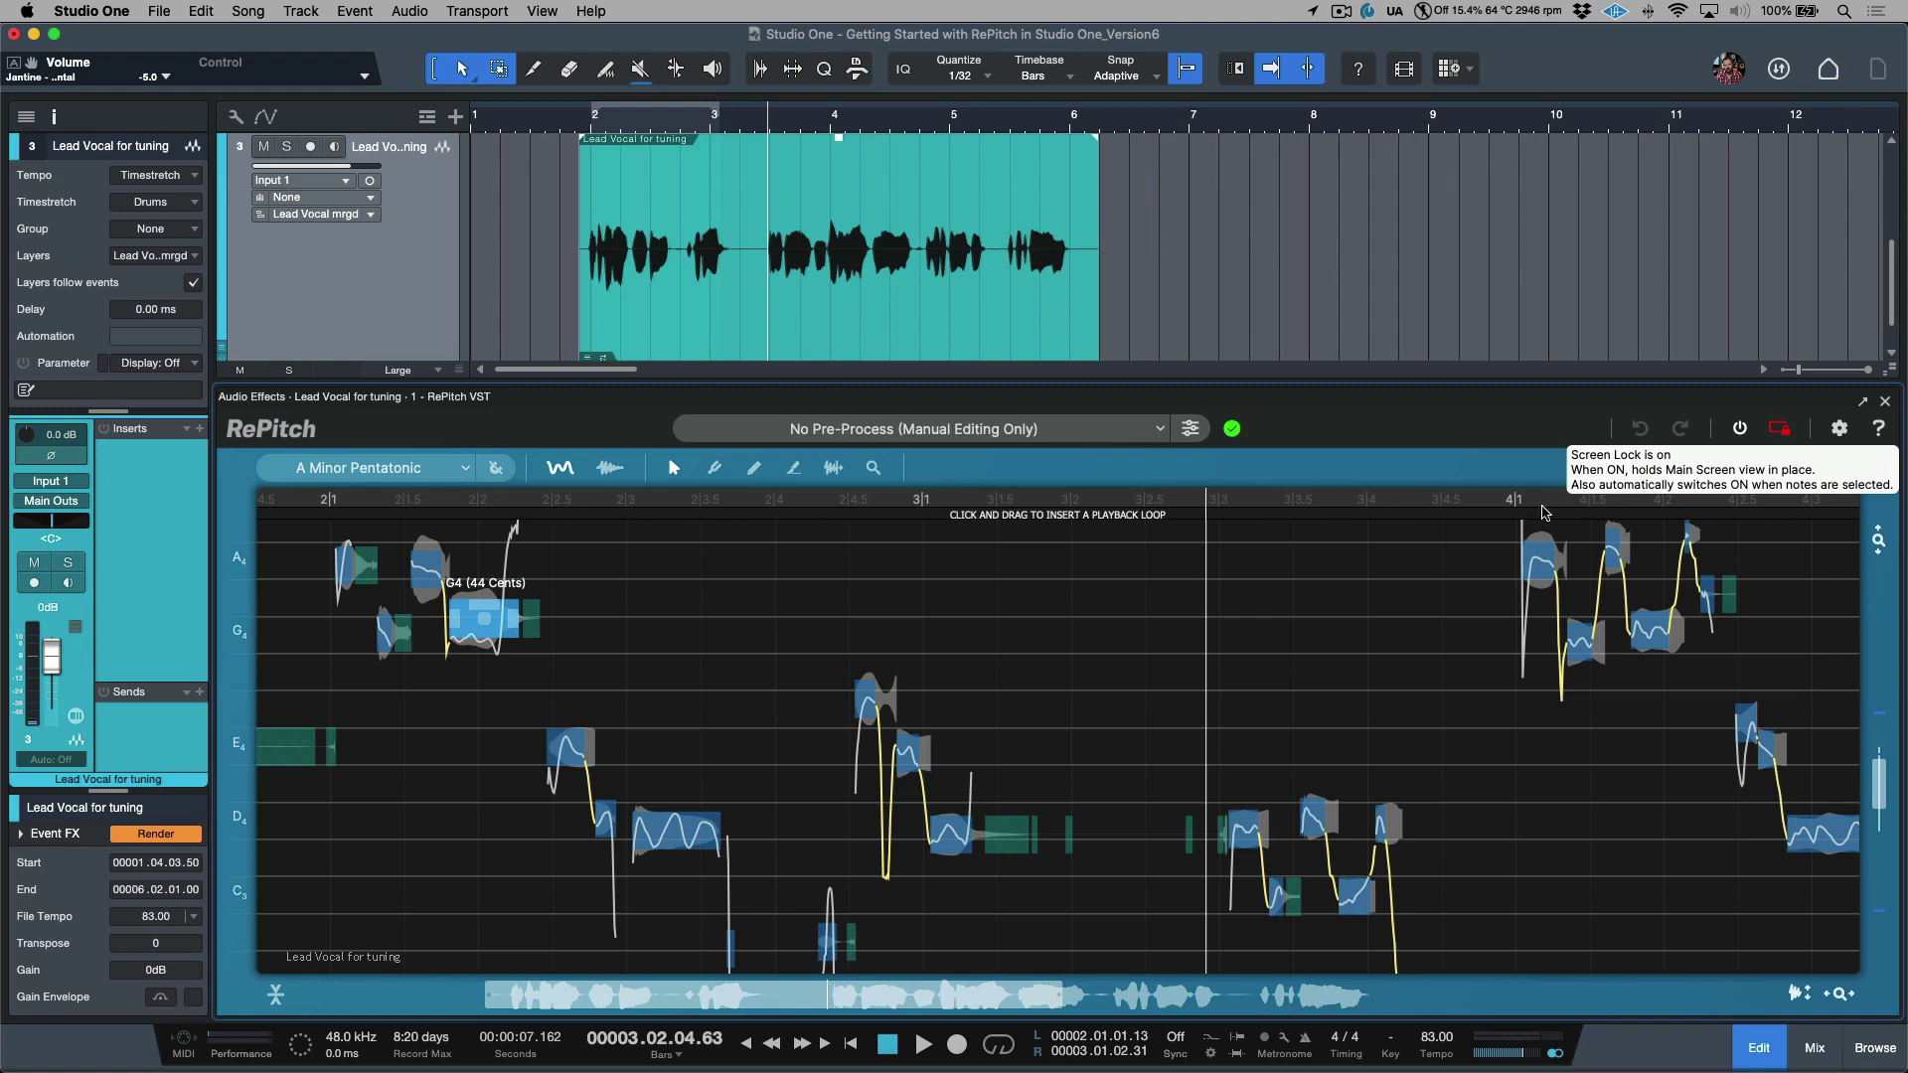
pyautogui.click(1119, 641)
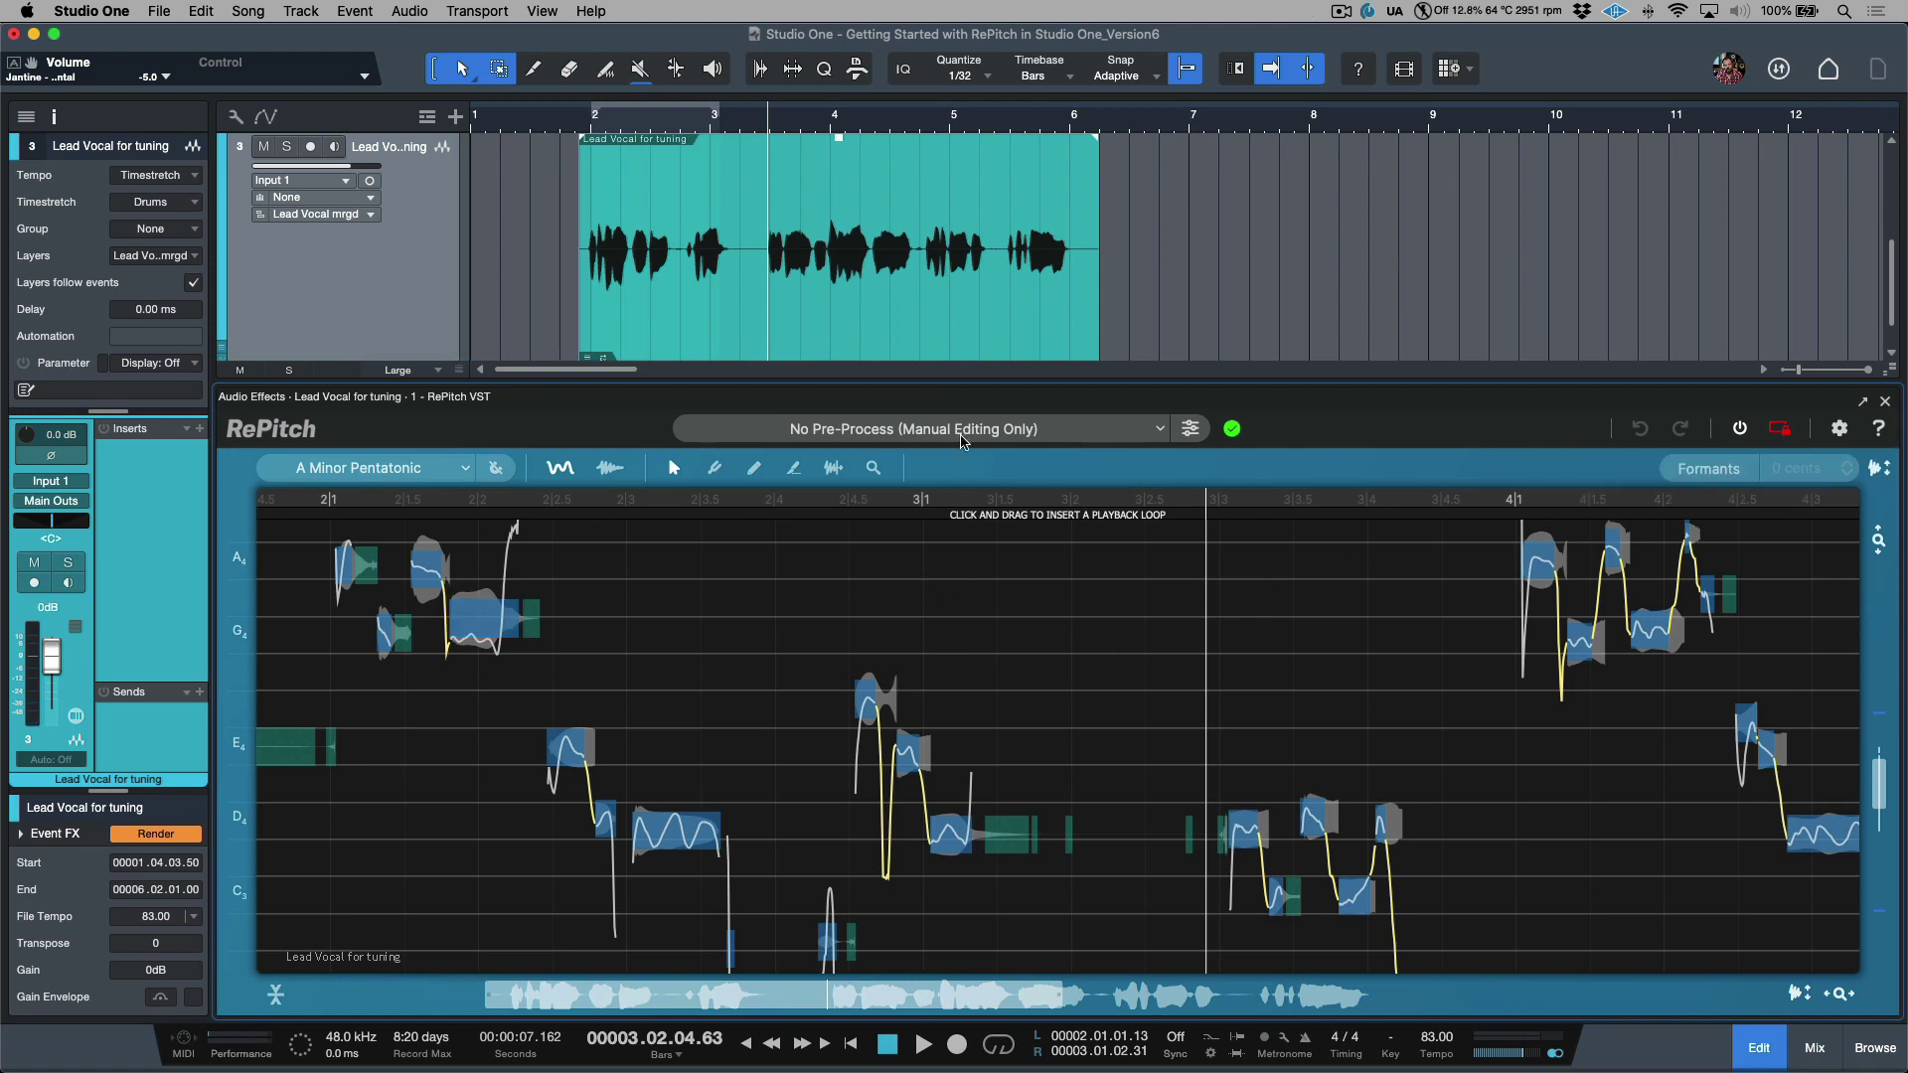
# Fit all arrangement tracks into view and browse the Vocal pre-process presets without changing the preset
pyautogui.press('z')
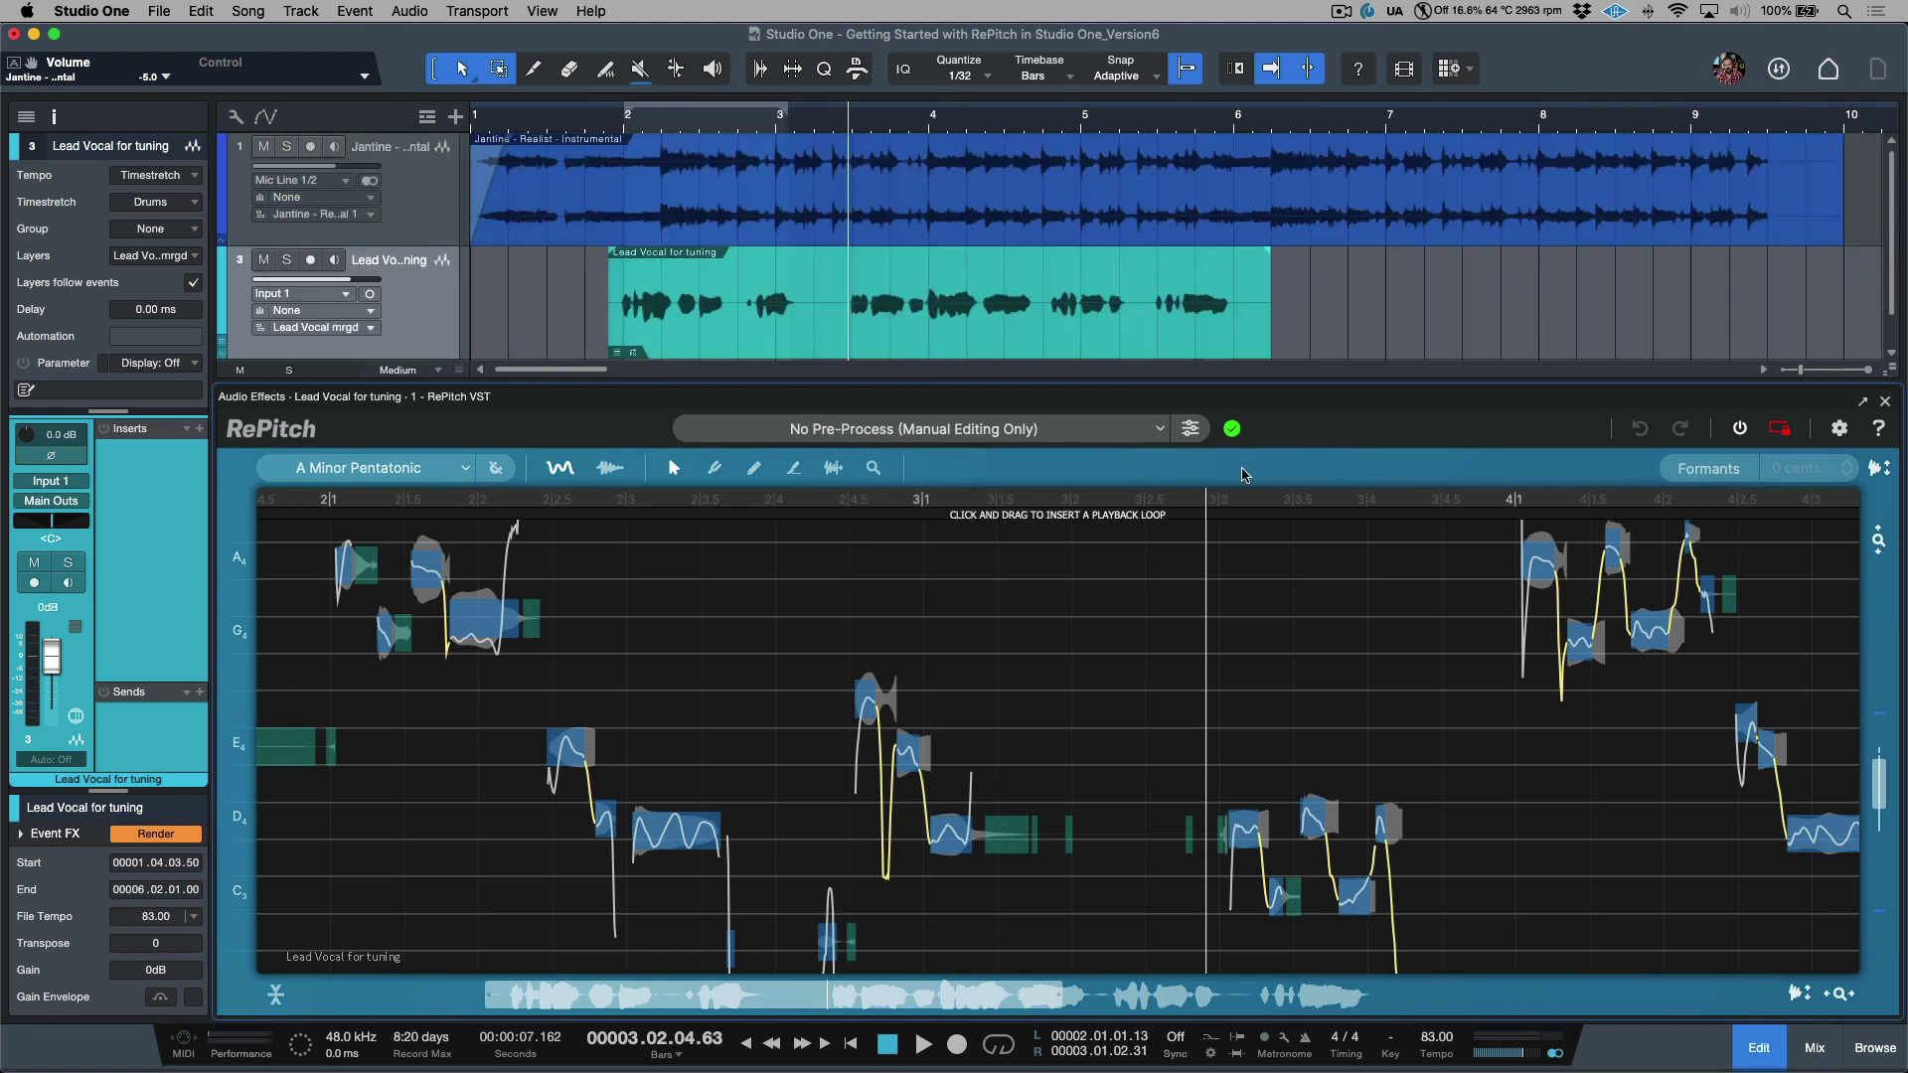
pyautogui.click(1161, 433)
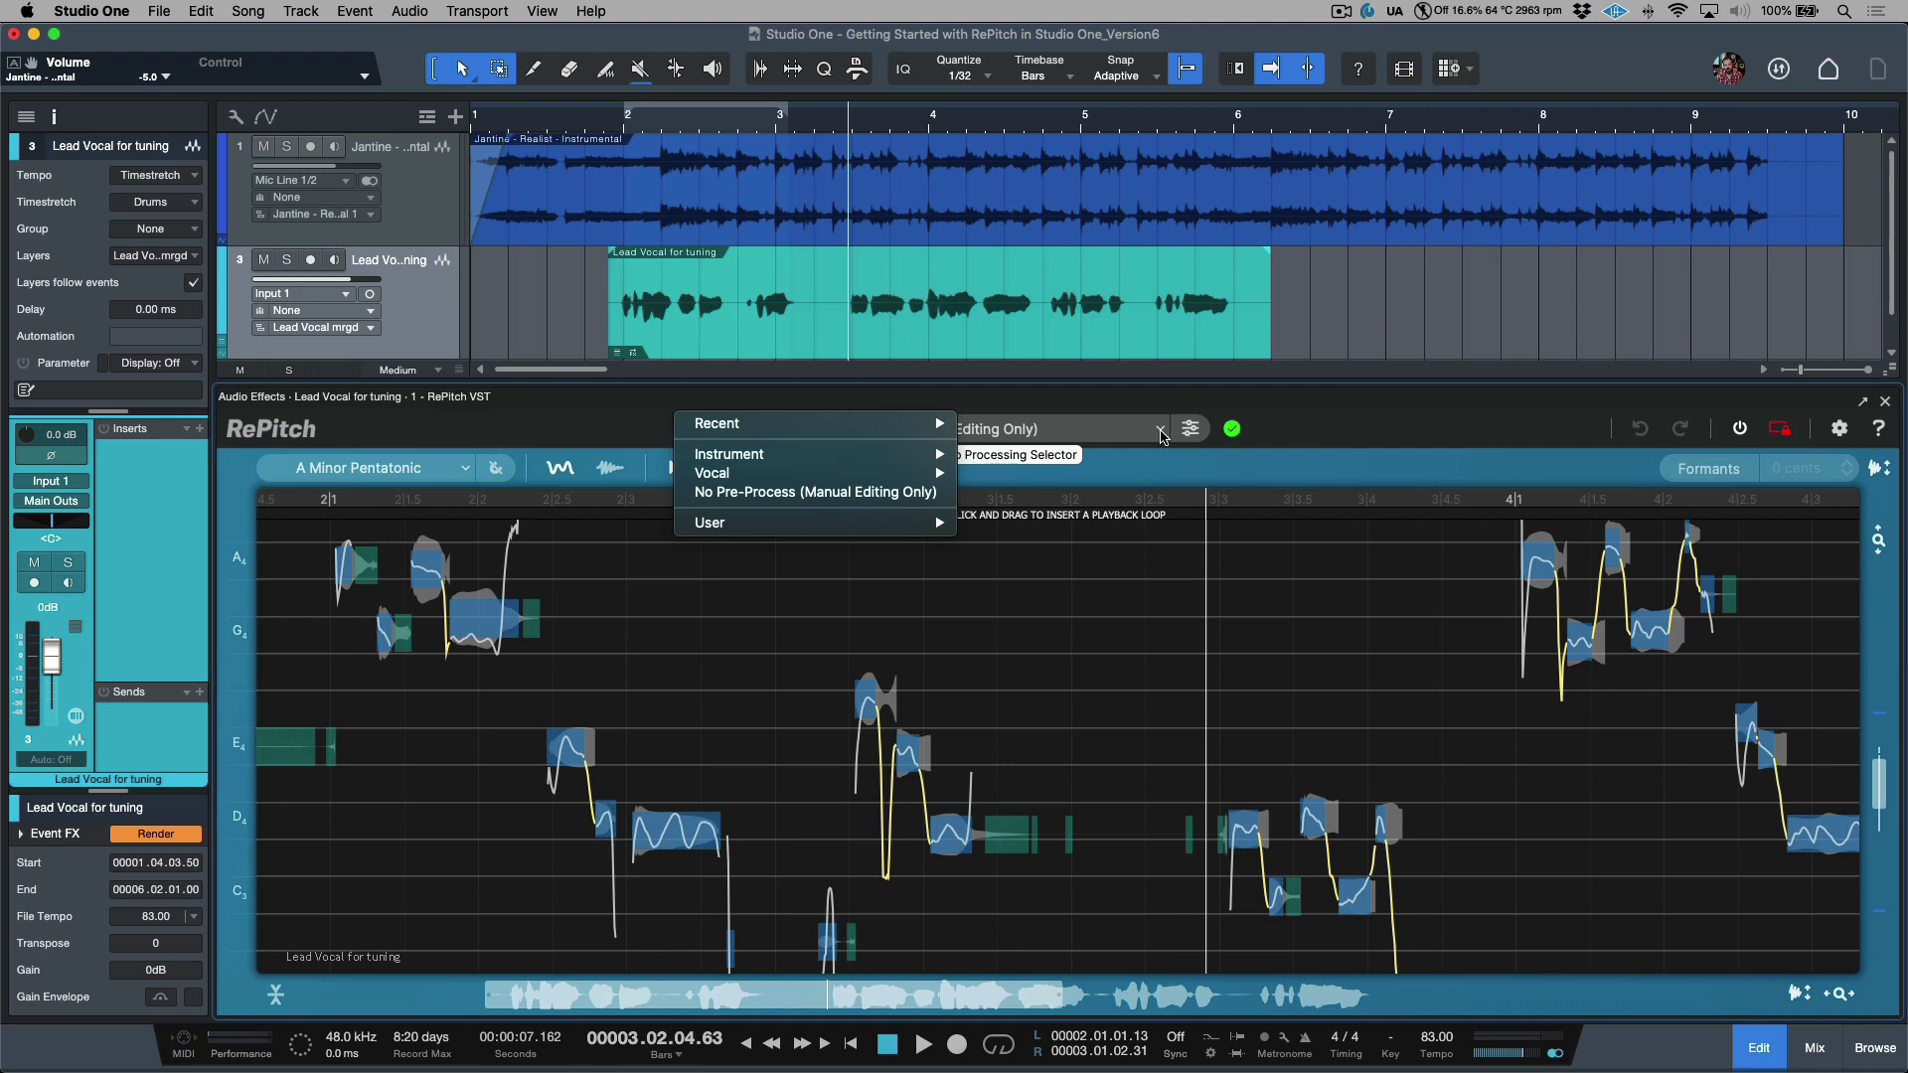
pyautogui.moveTo(936, 476)
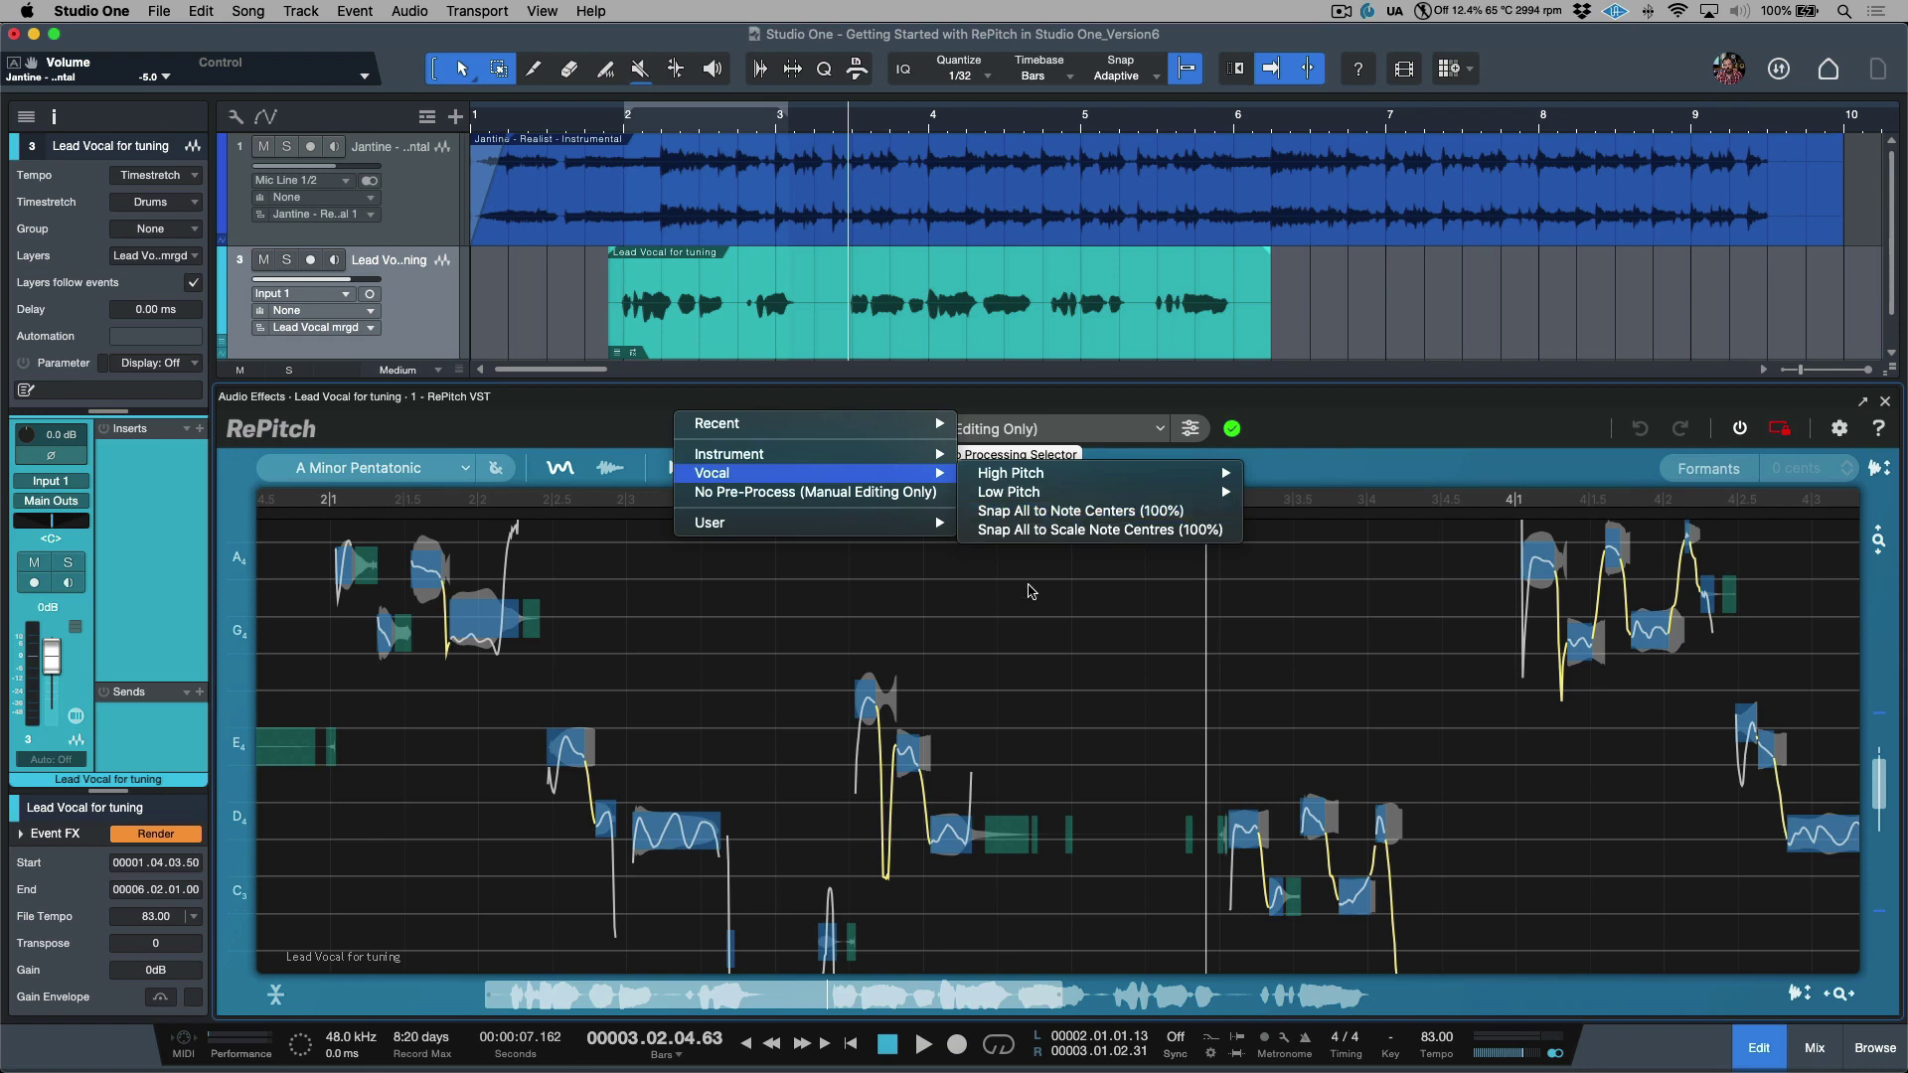
pyautogui.click(1028, 601)
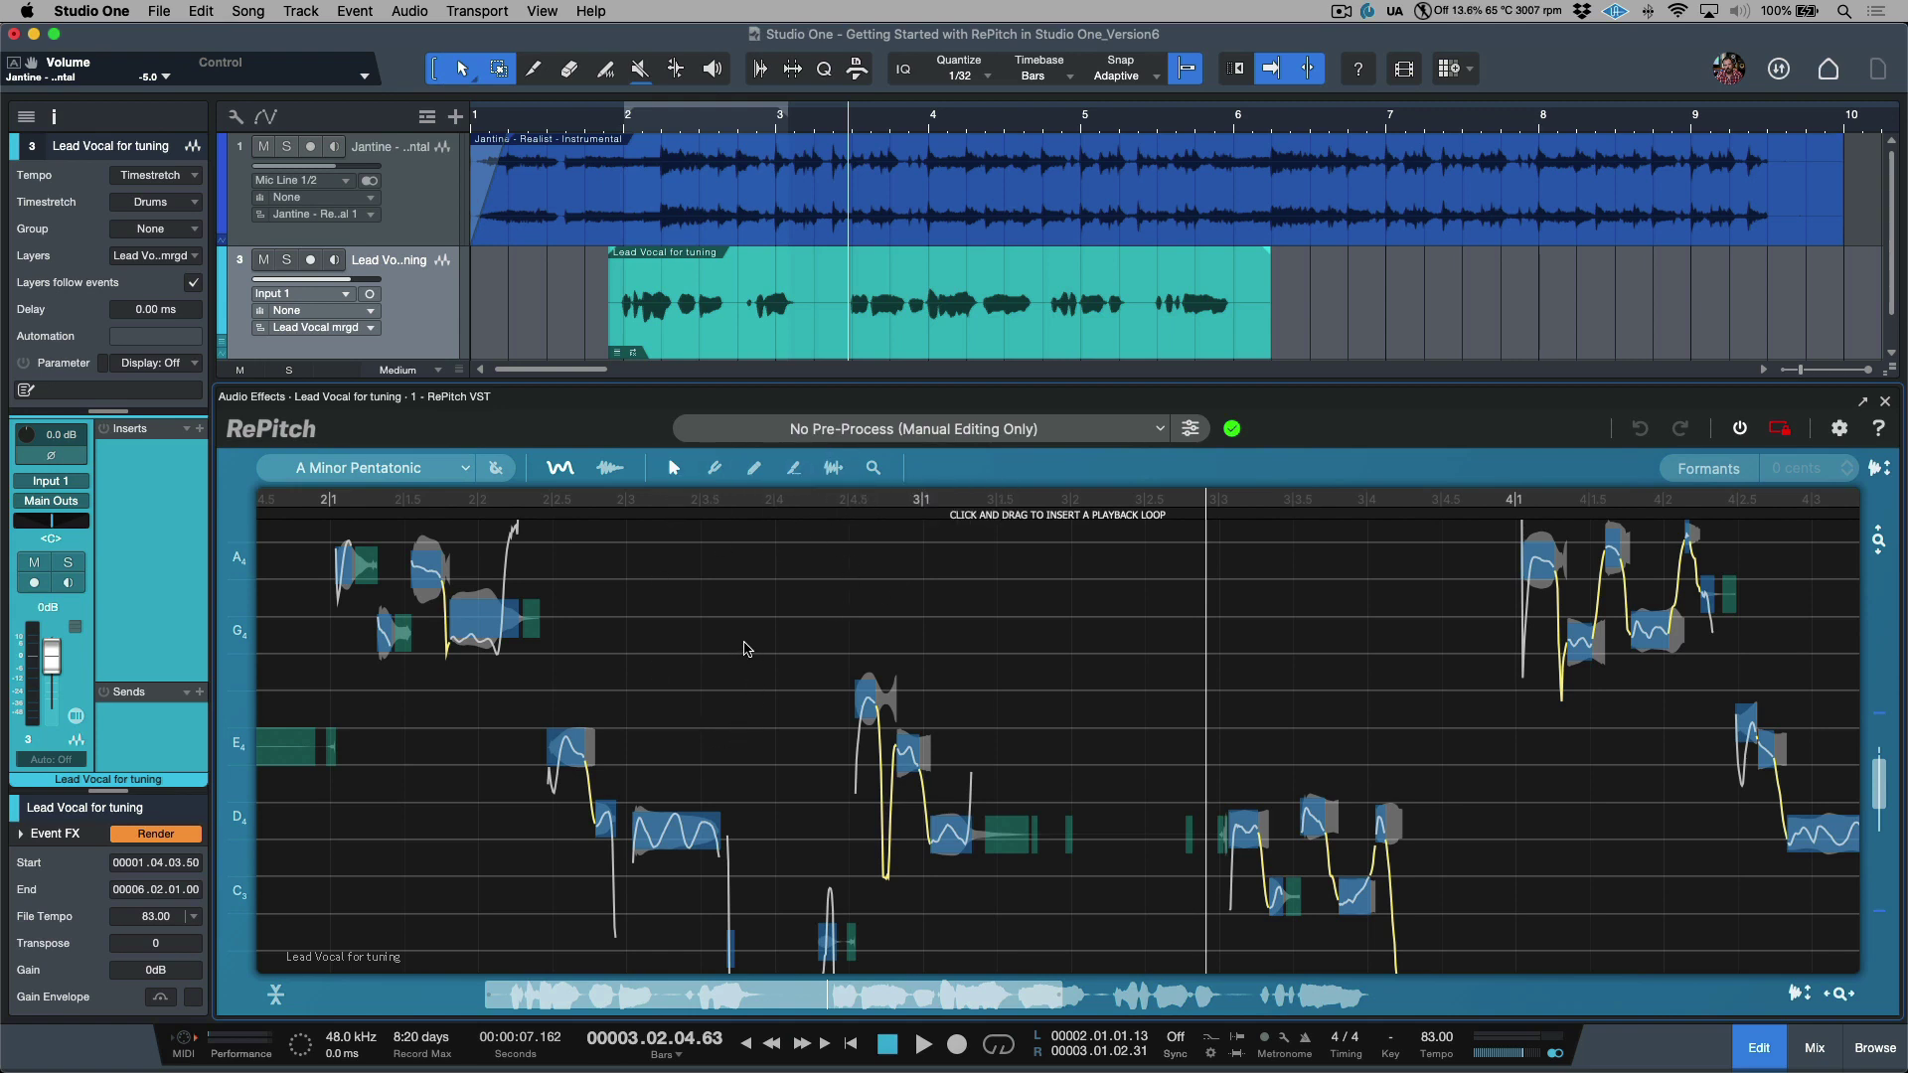
# Select all vocal notes, apply 33% Center Notes correction, and audition the result
pyautogui.hscroll(2, 696, 641)
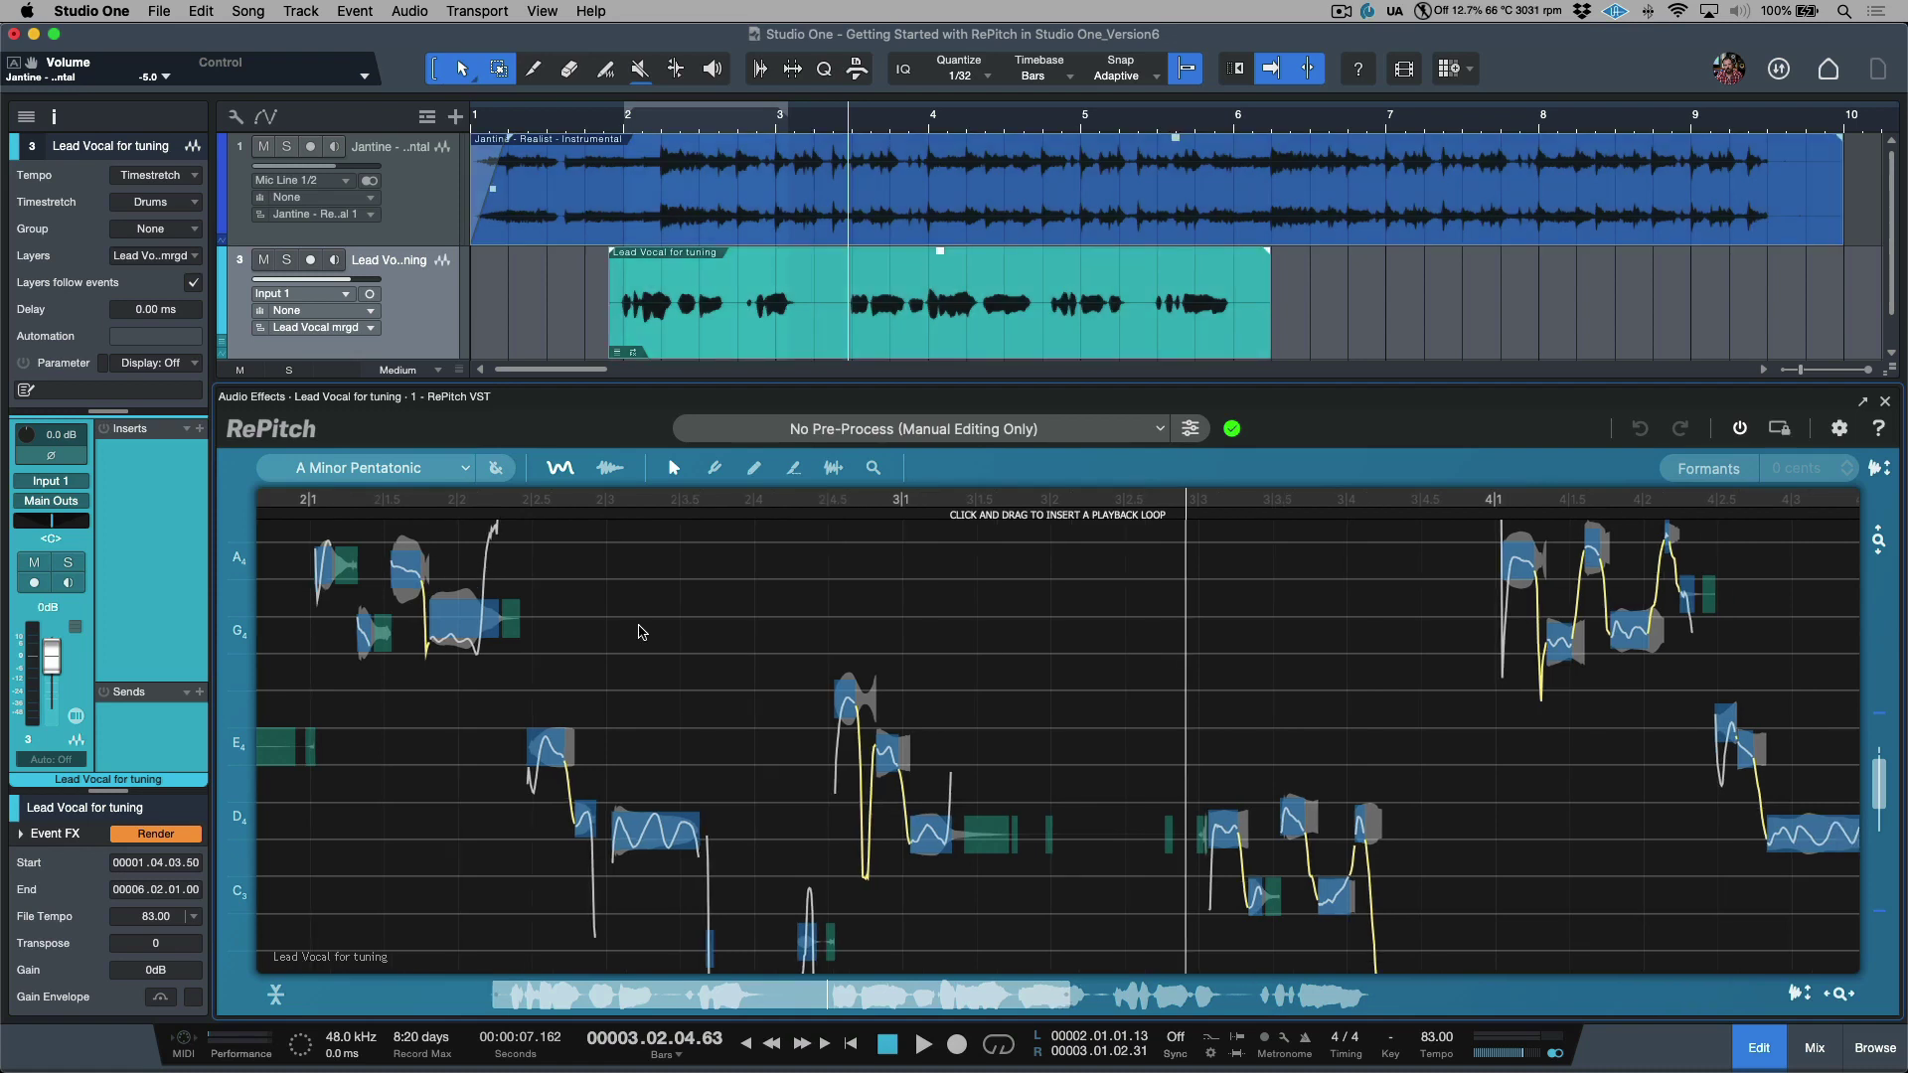
pyautogui.press('super+a')
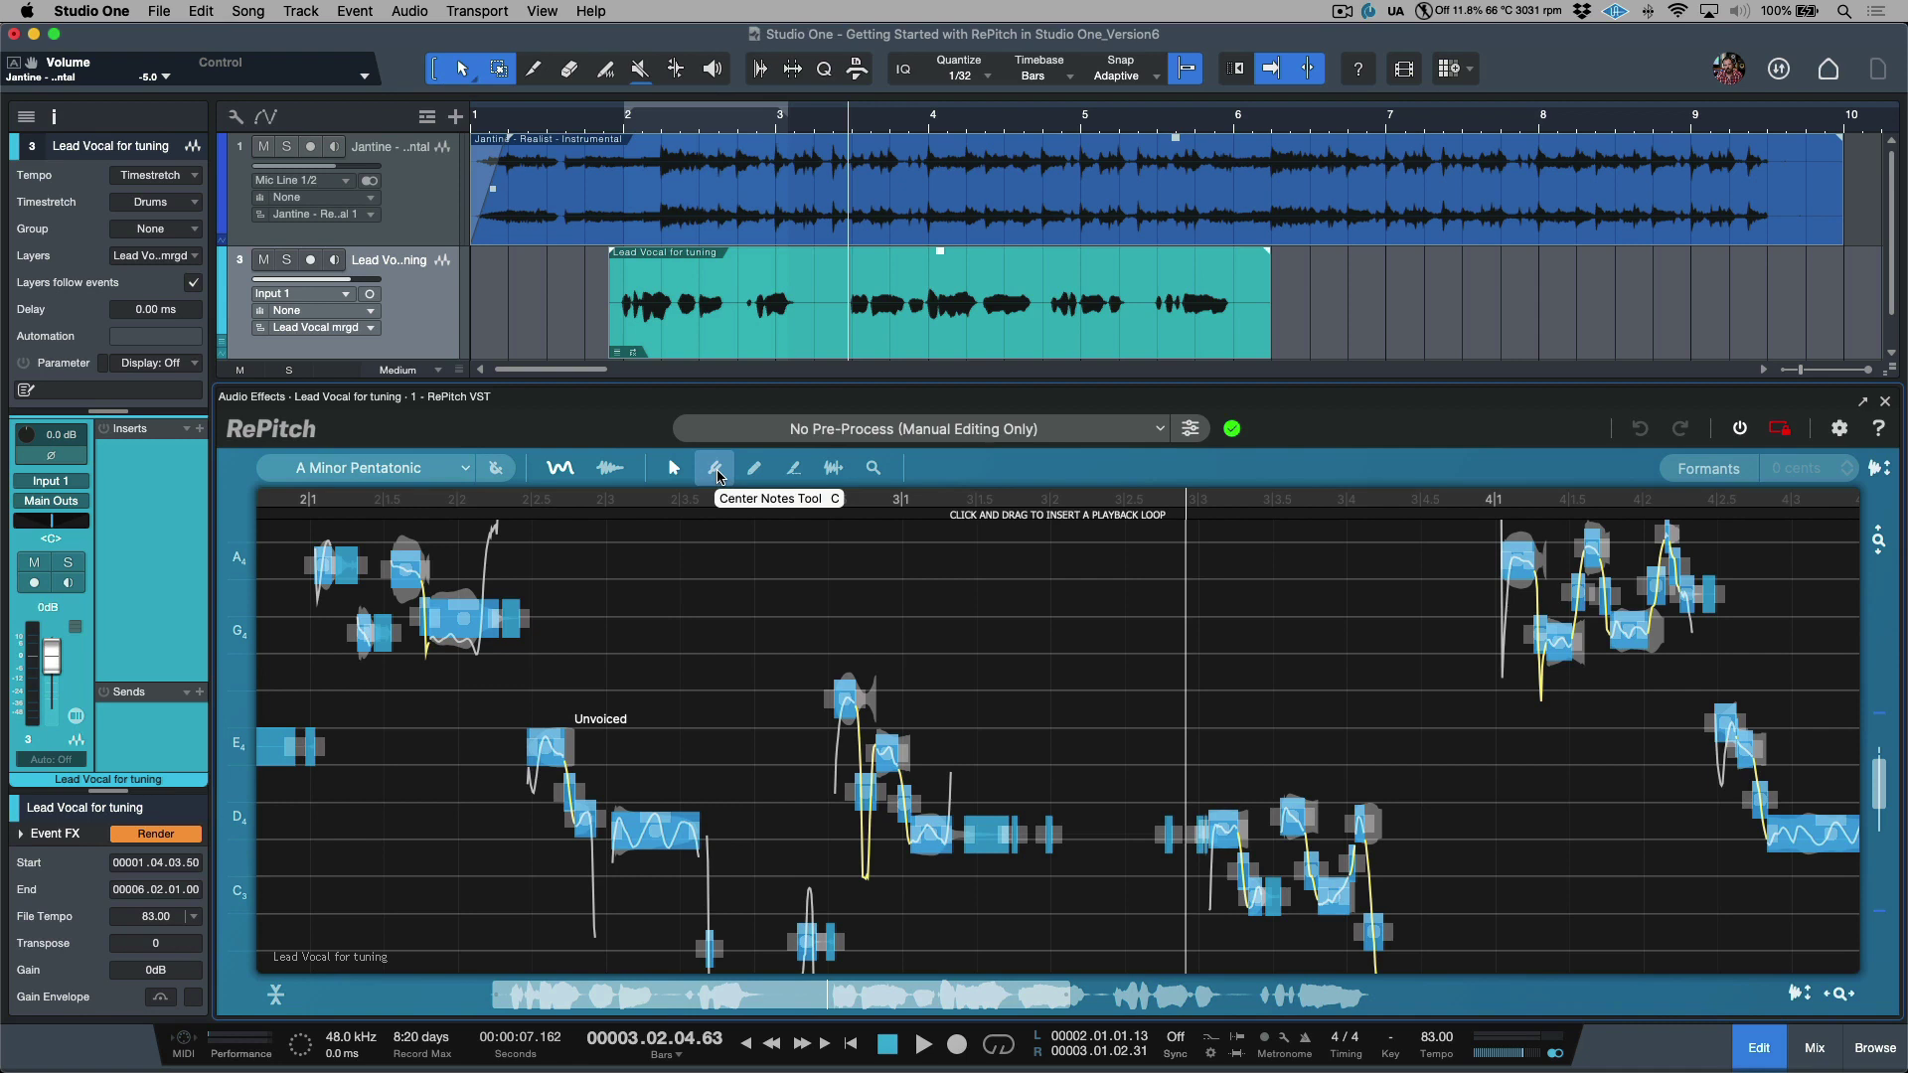
pyautogui.click(717, 475)
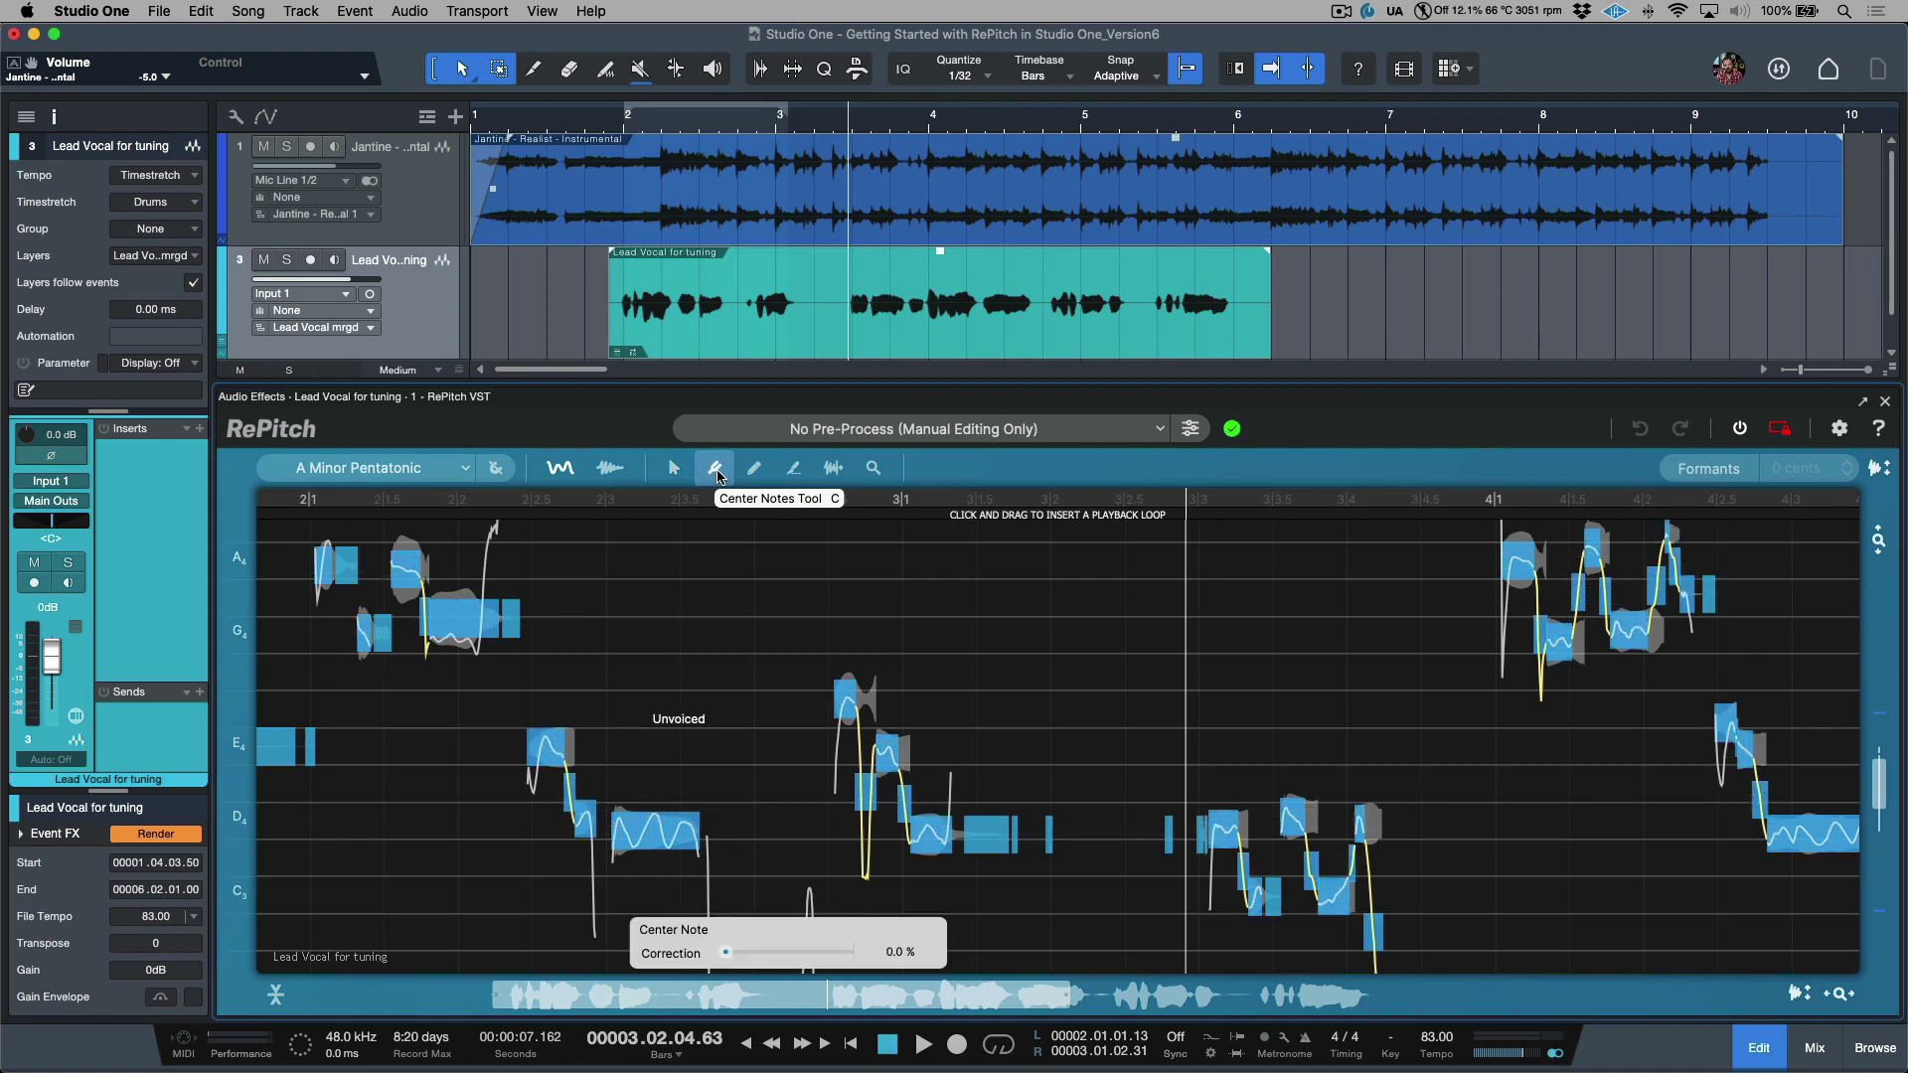
pyautogui.moveTo(747, 952); pyautogui.dragTo(884, 939)
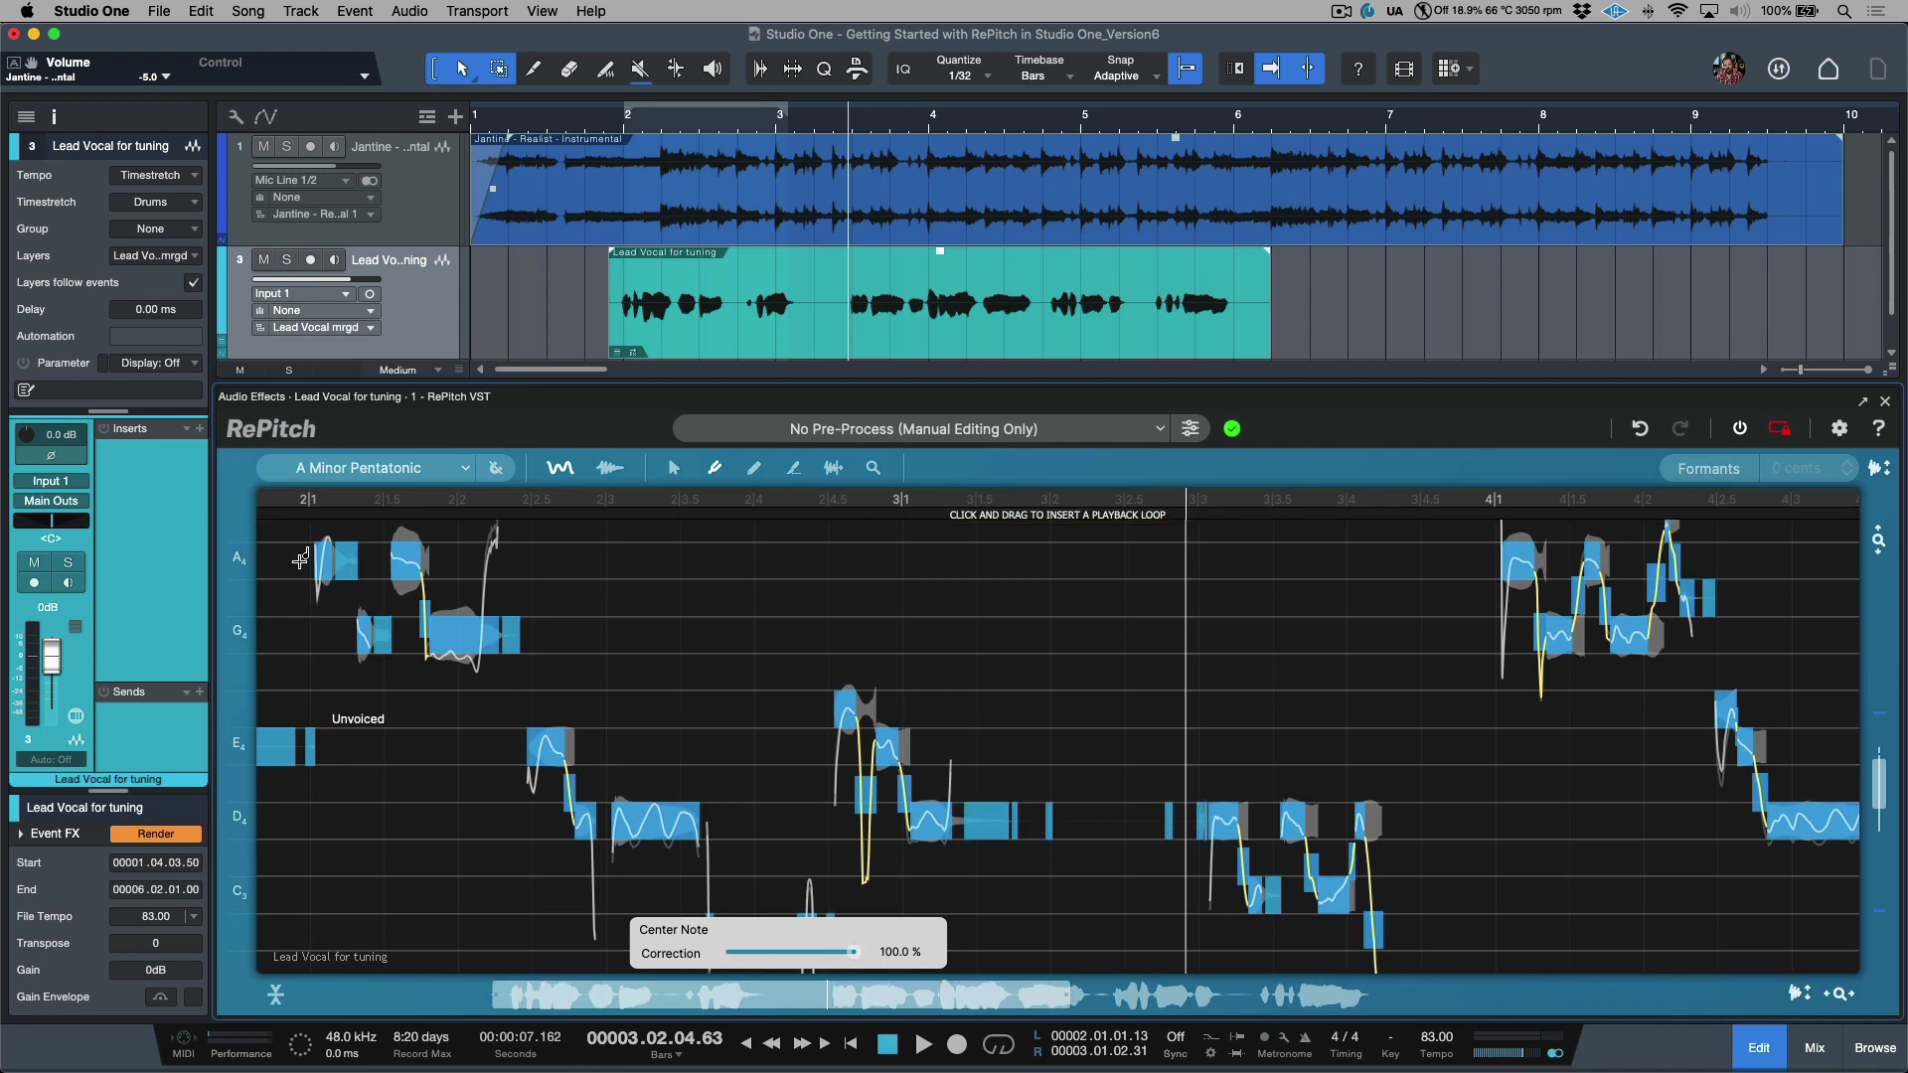
pyautogui.click(299, 561)
# Raise the Center Notes correction amount to 100%
pyautogui.scroll(2, 299, 561)
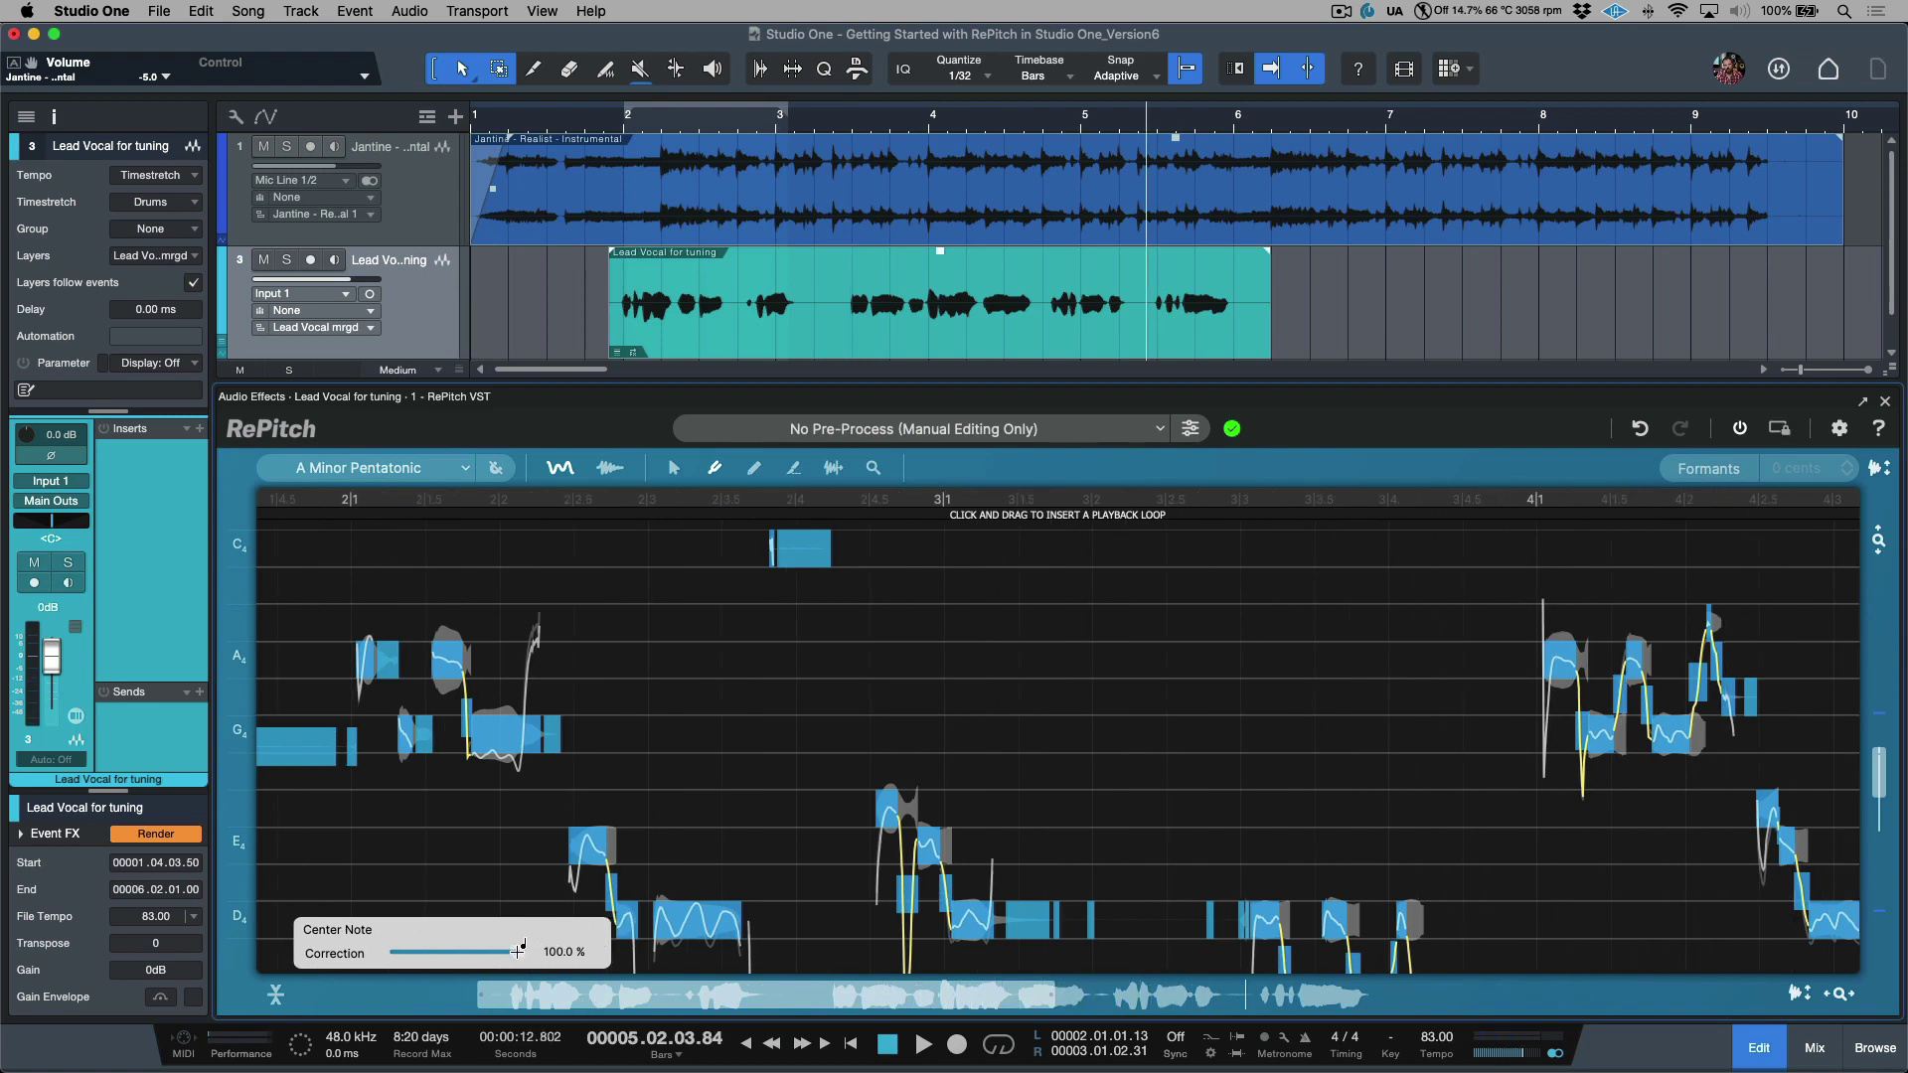
pyautogui.scroll(2, 660, 795)
pyautogui.scroll(-1, 684, 795)
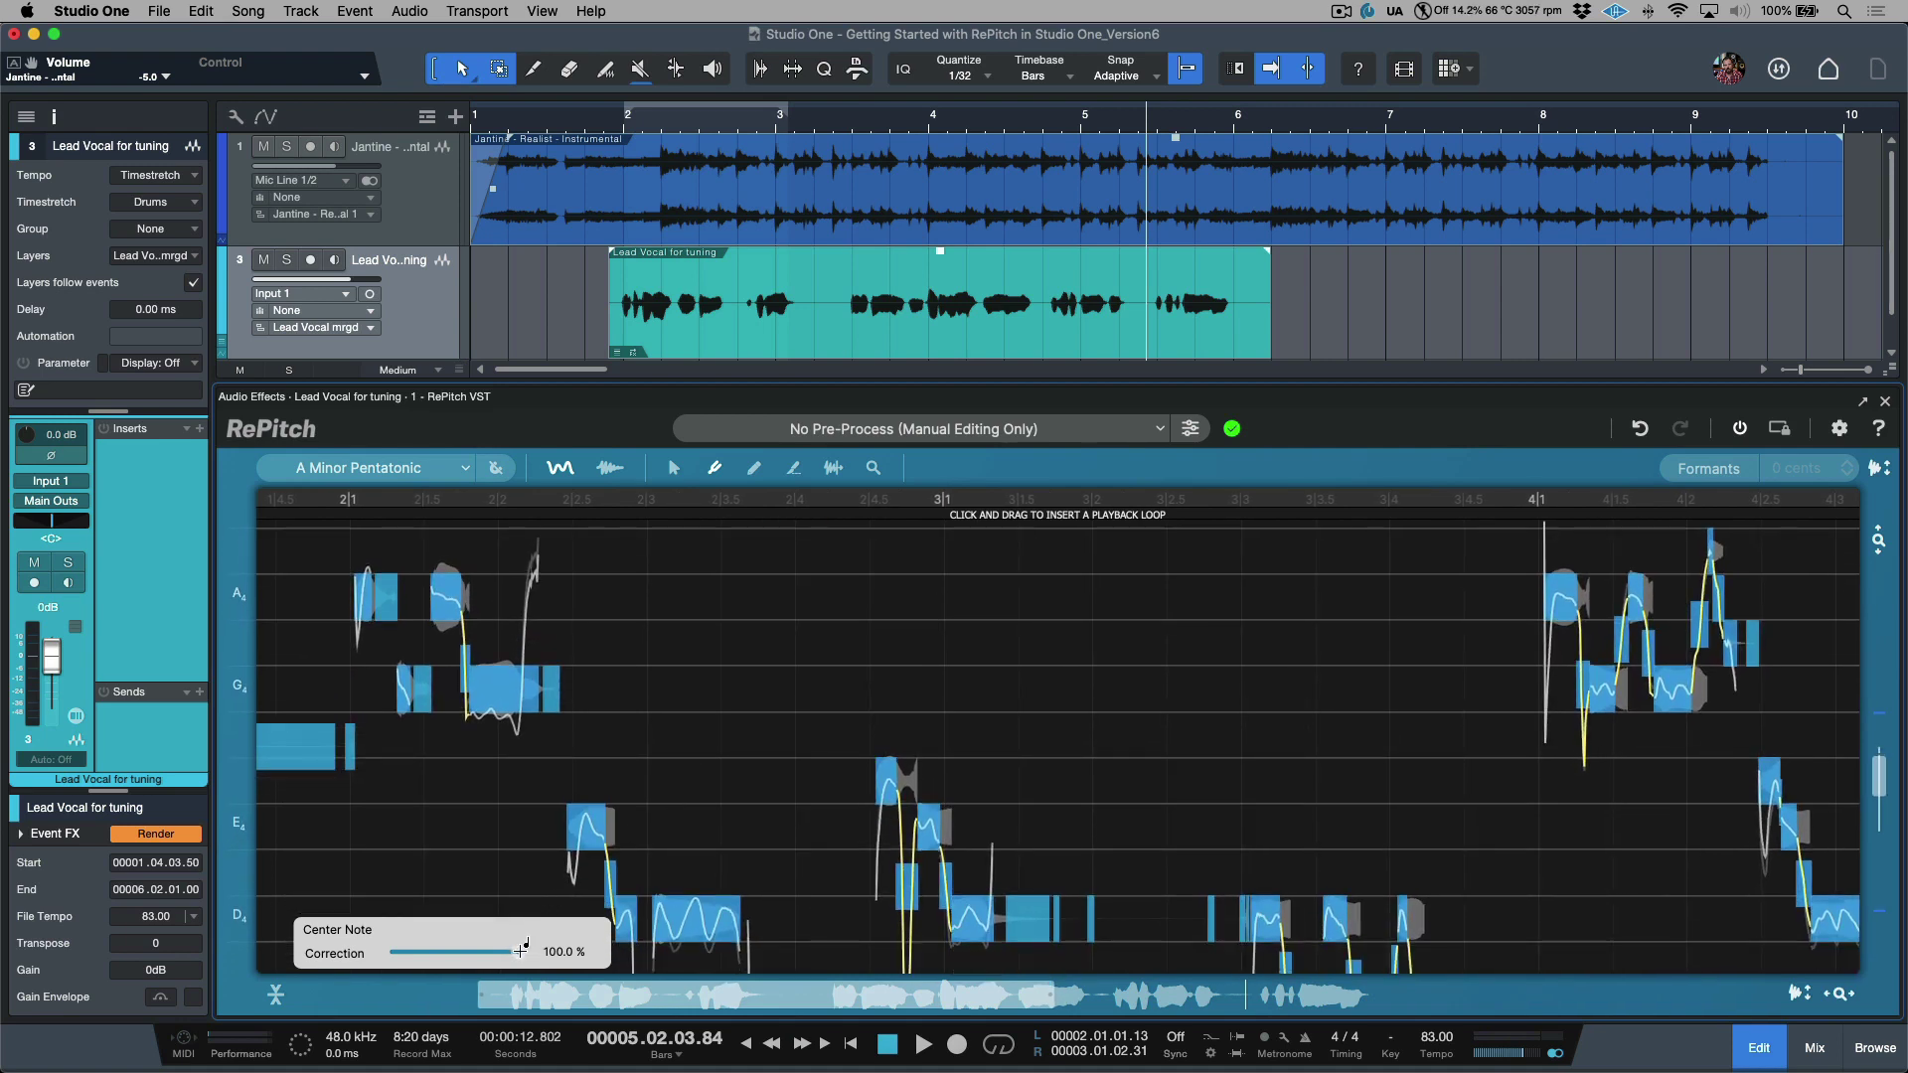
pyautogui.moveTo(517, 952); pyautogui.dragTo(353, 939)
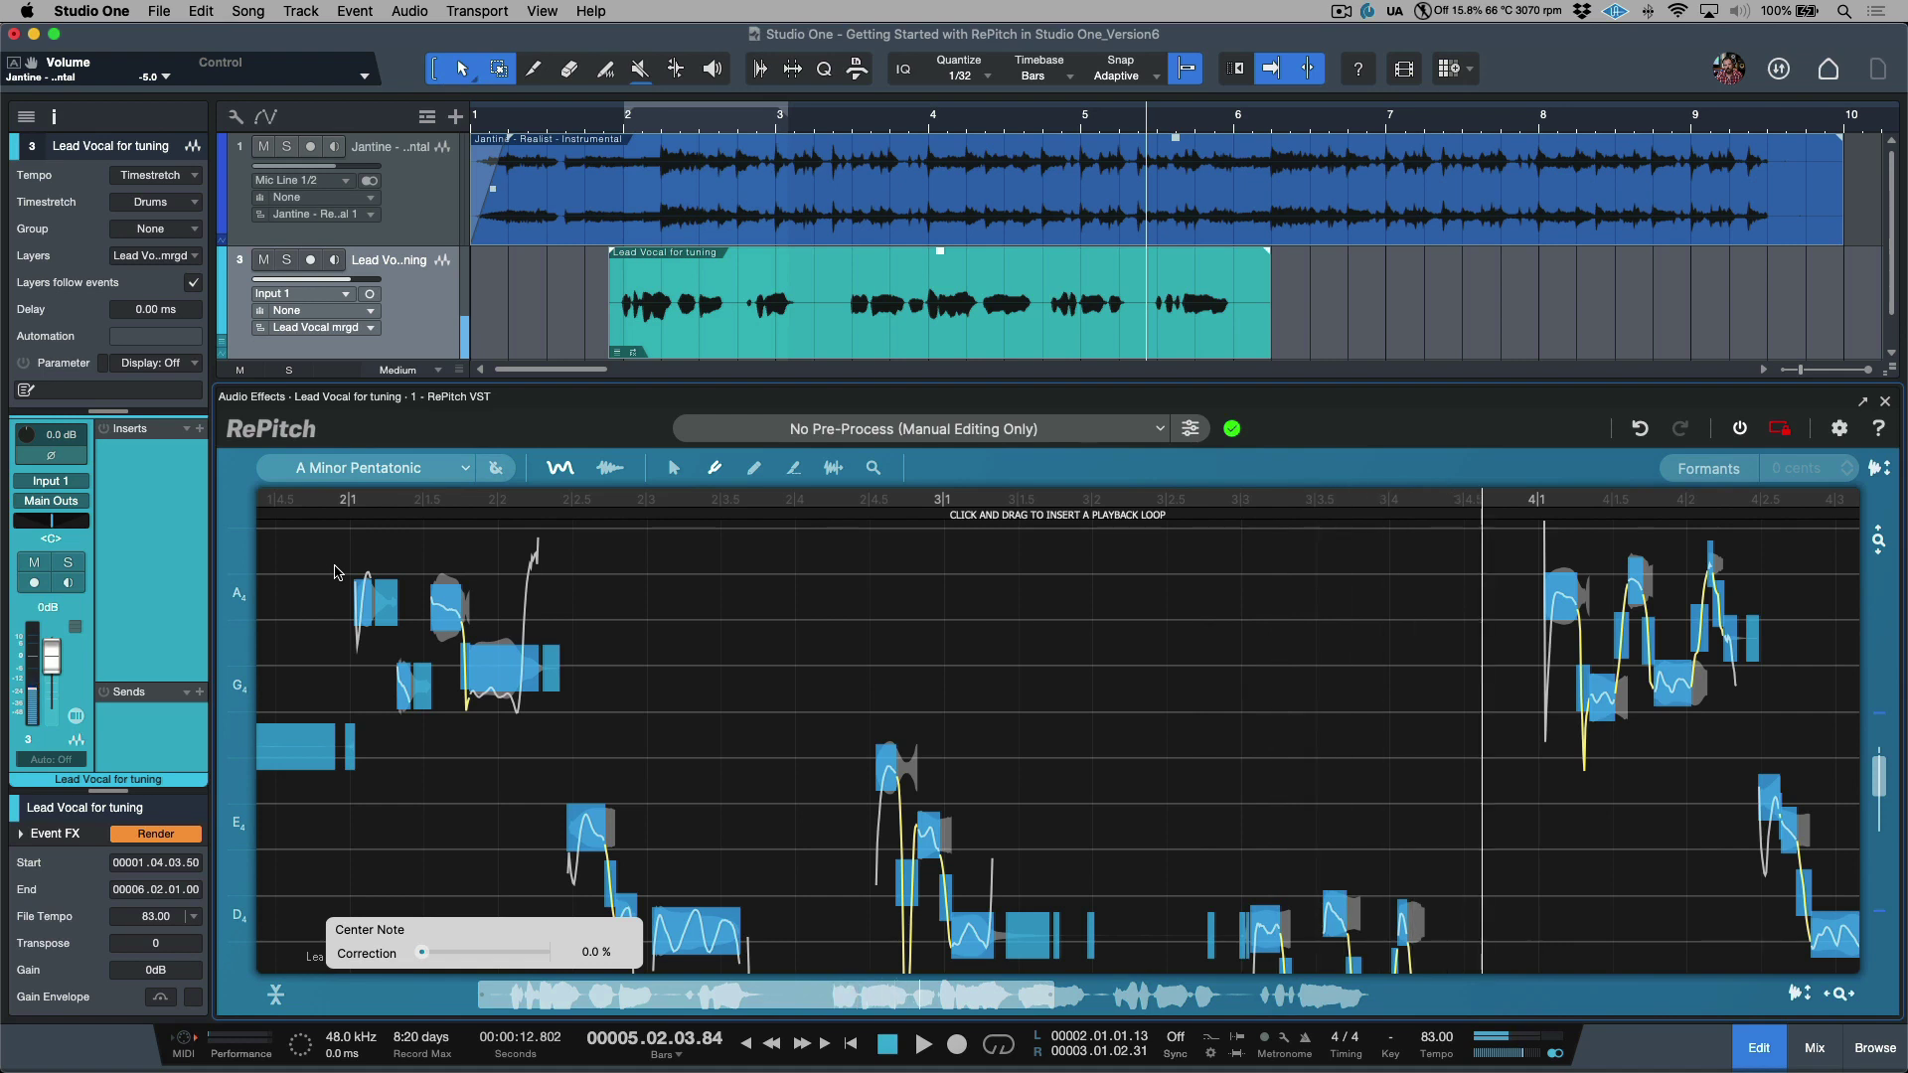
pyautogui.moveTo(422, 952); pyautogui.dragTo(567, 952)
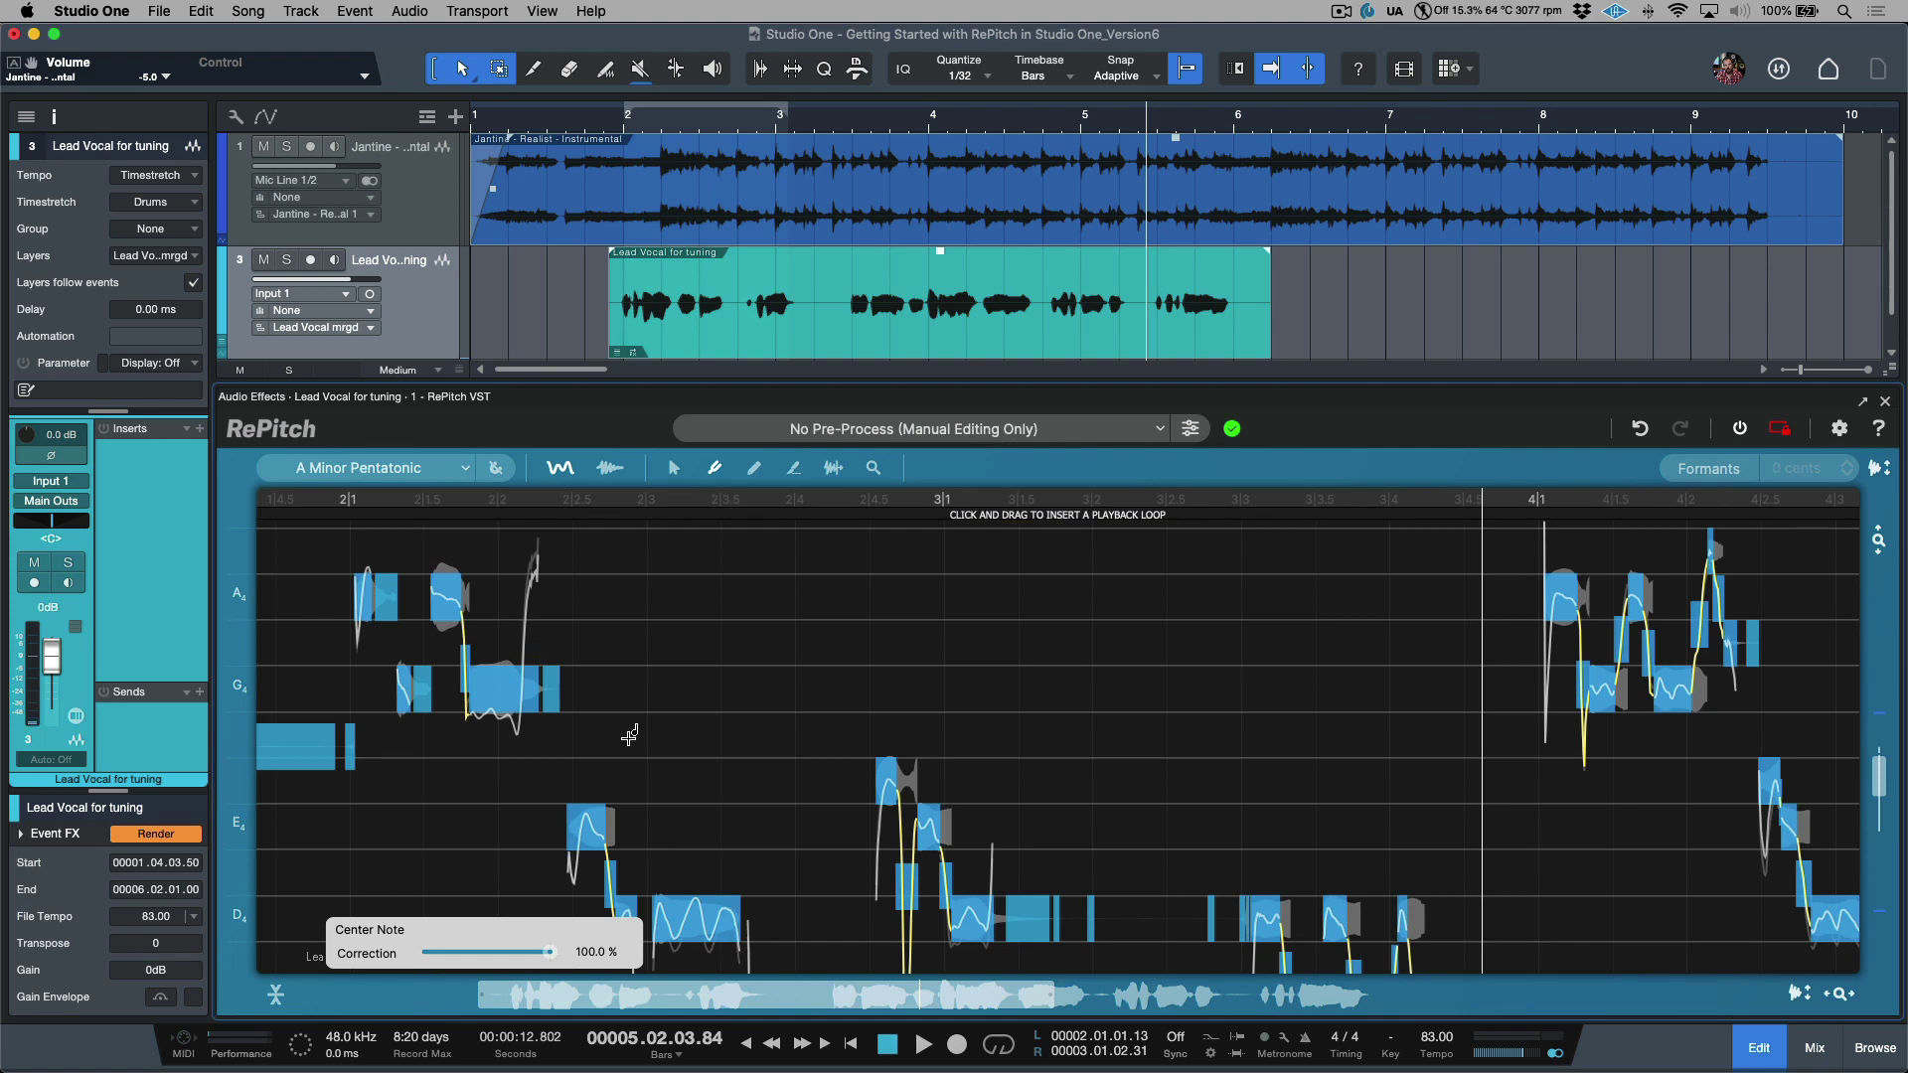
# Split the G4 note with its tail raised to A4, and pull the F#4 note up to G4
pyautogui.click(794, 467)
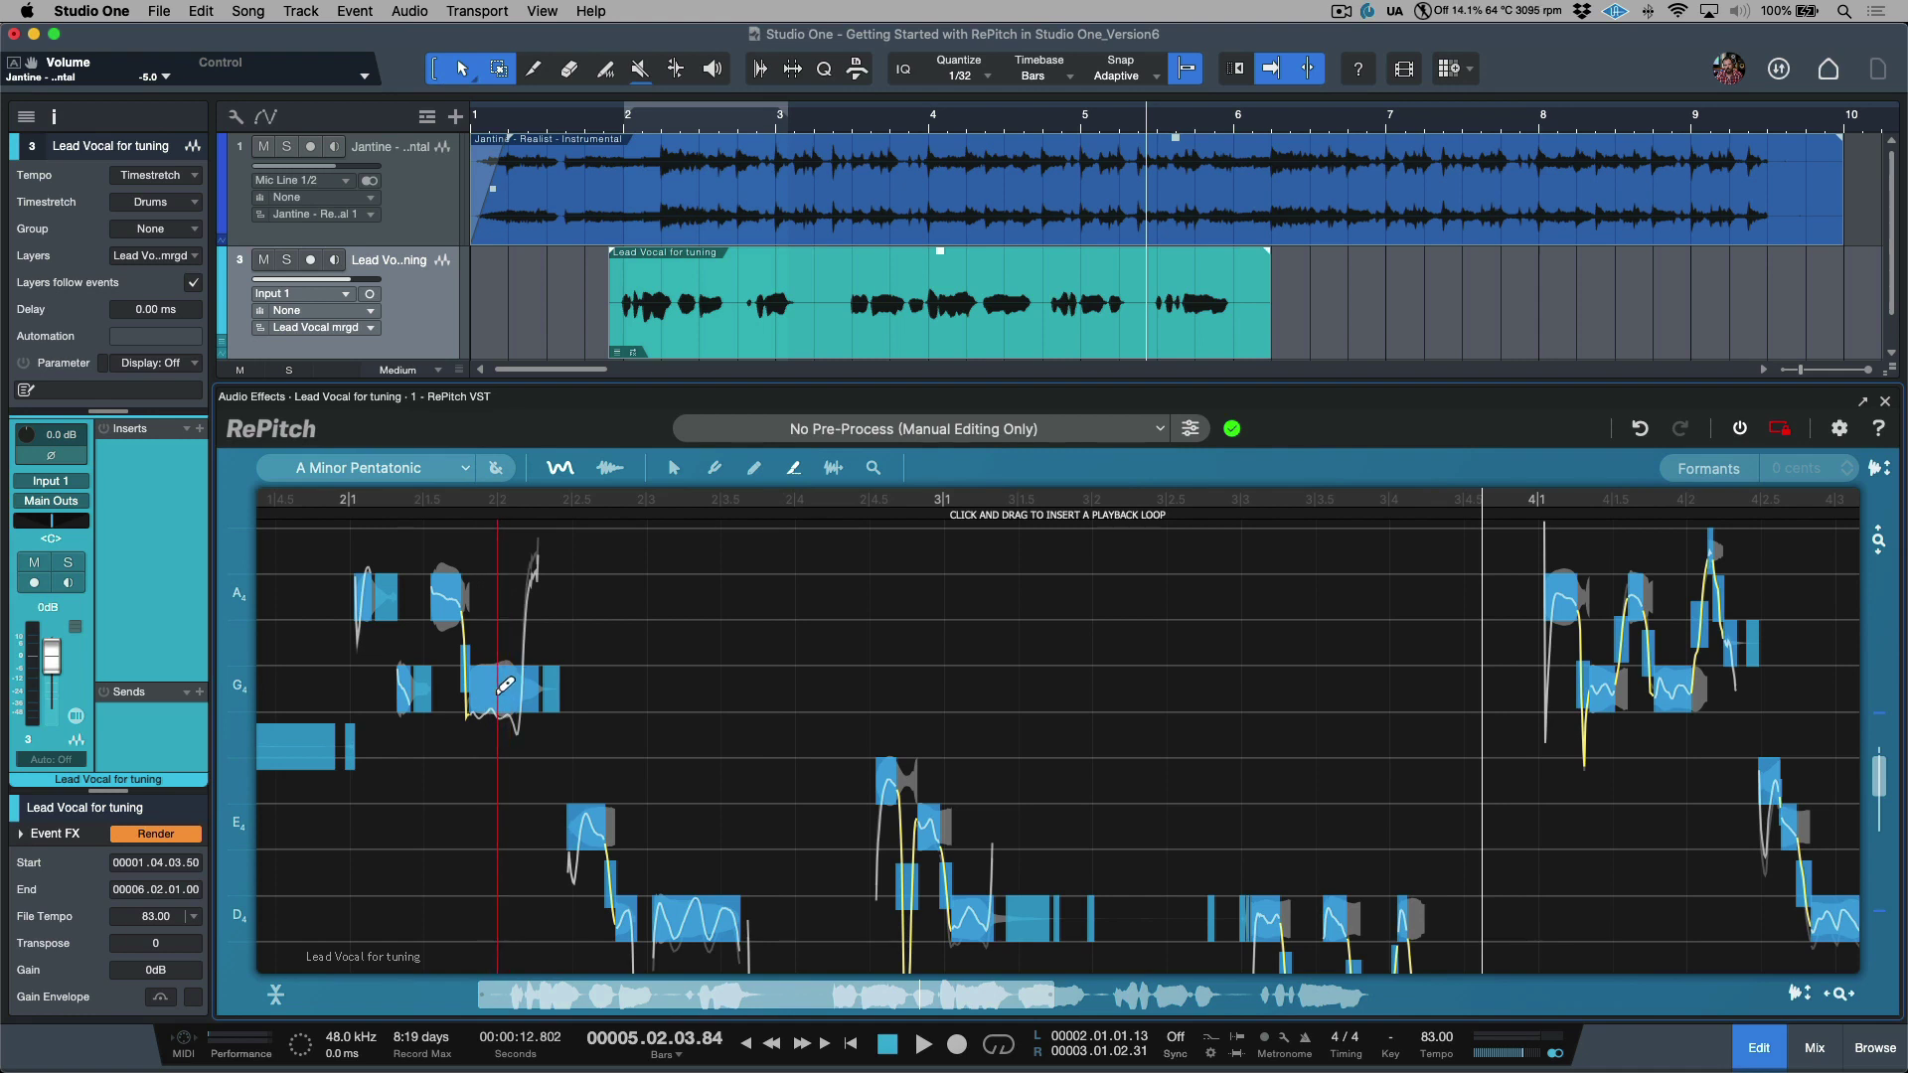
pyautogui.scroll(5, 502, 612)
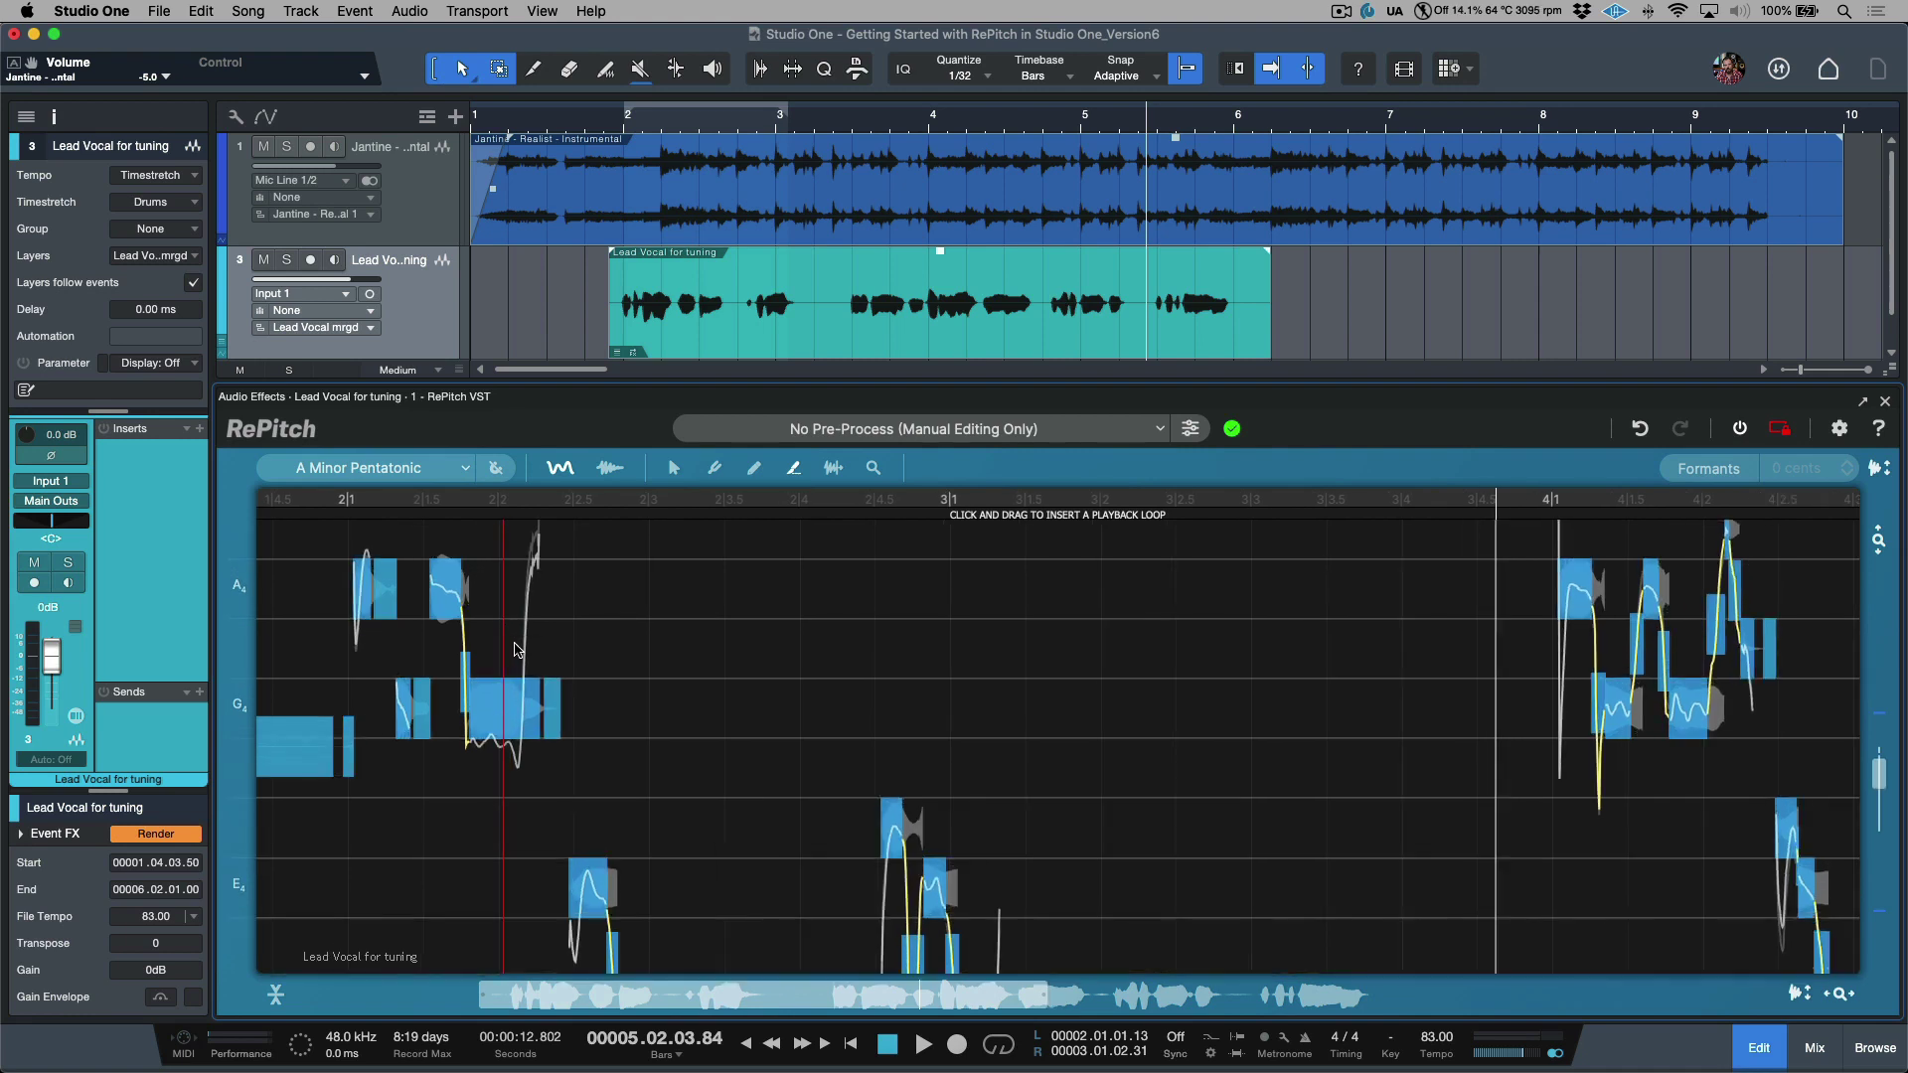
pyautogui.scroll(2, 756, 656)
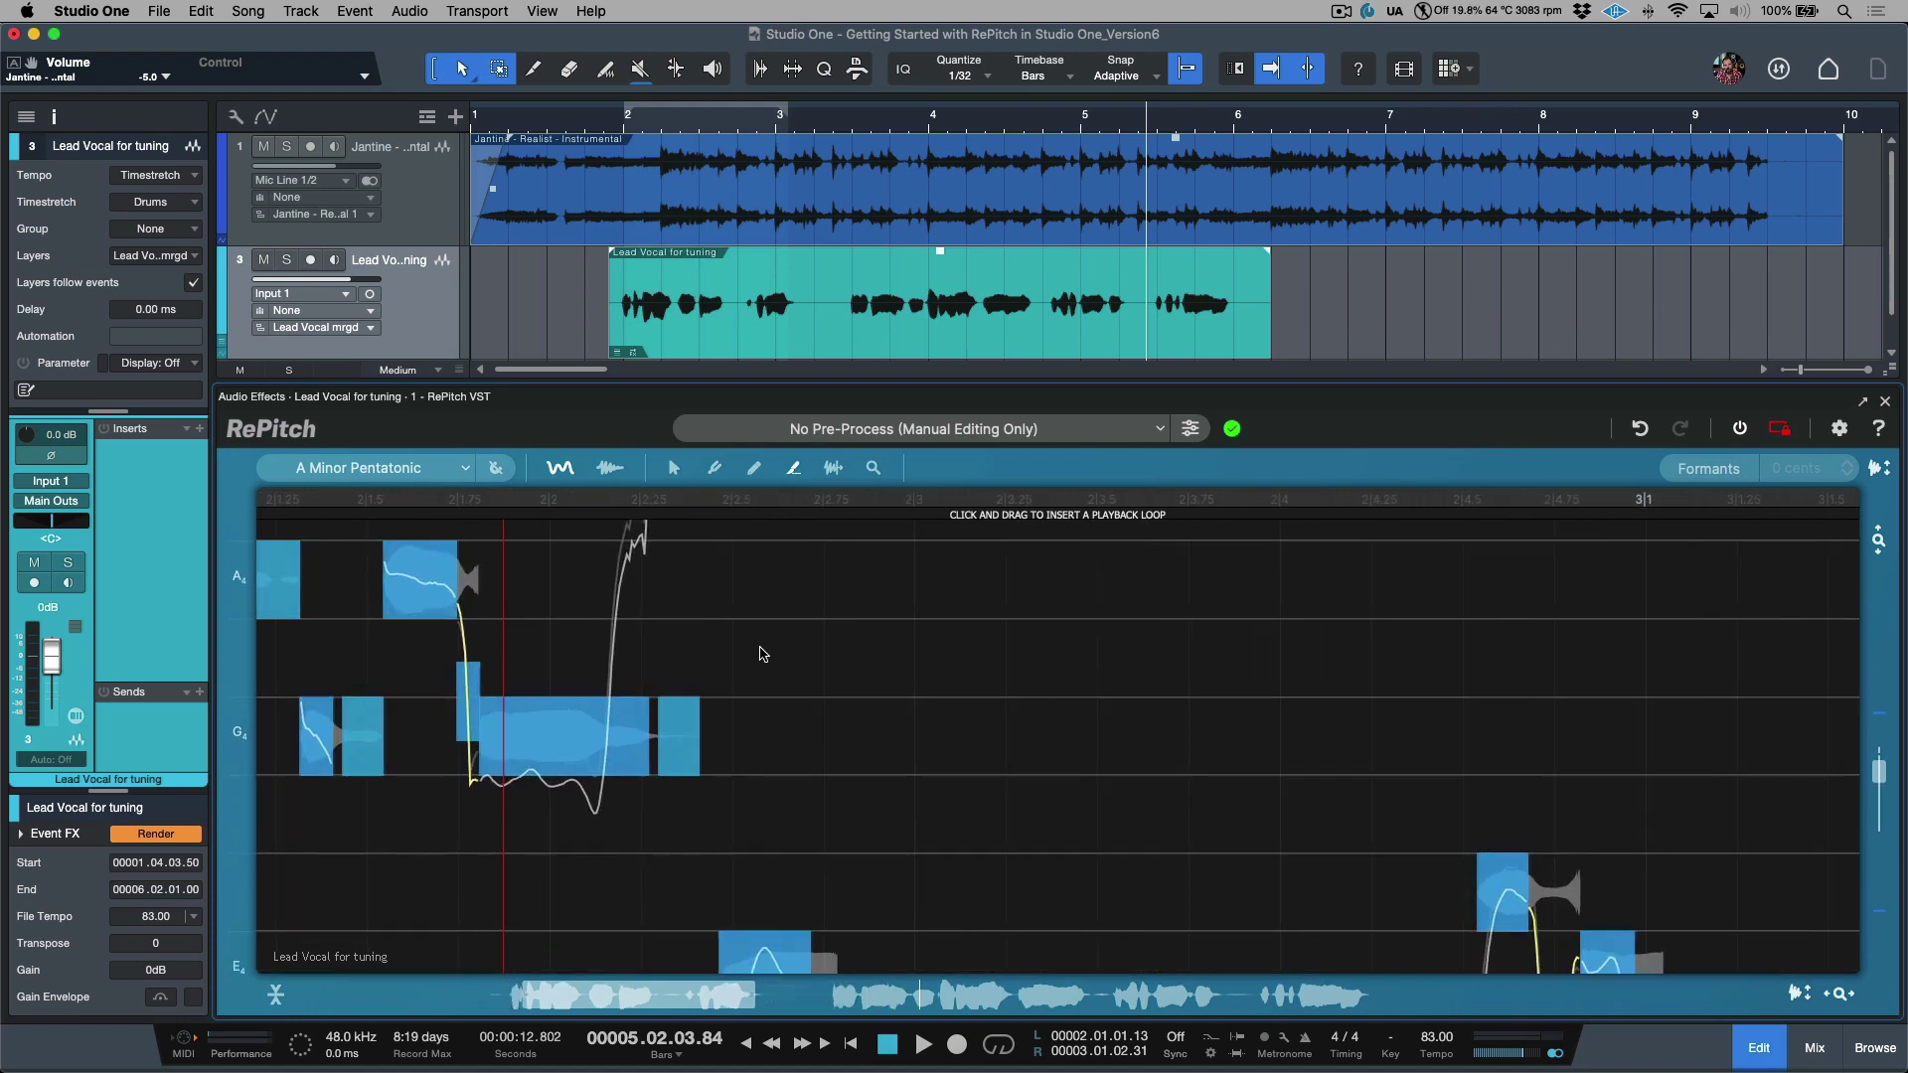
pyautogui.moveTo(616, 728); pyautogui.dragTo(663, 547)
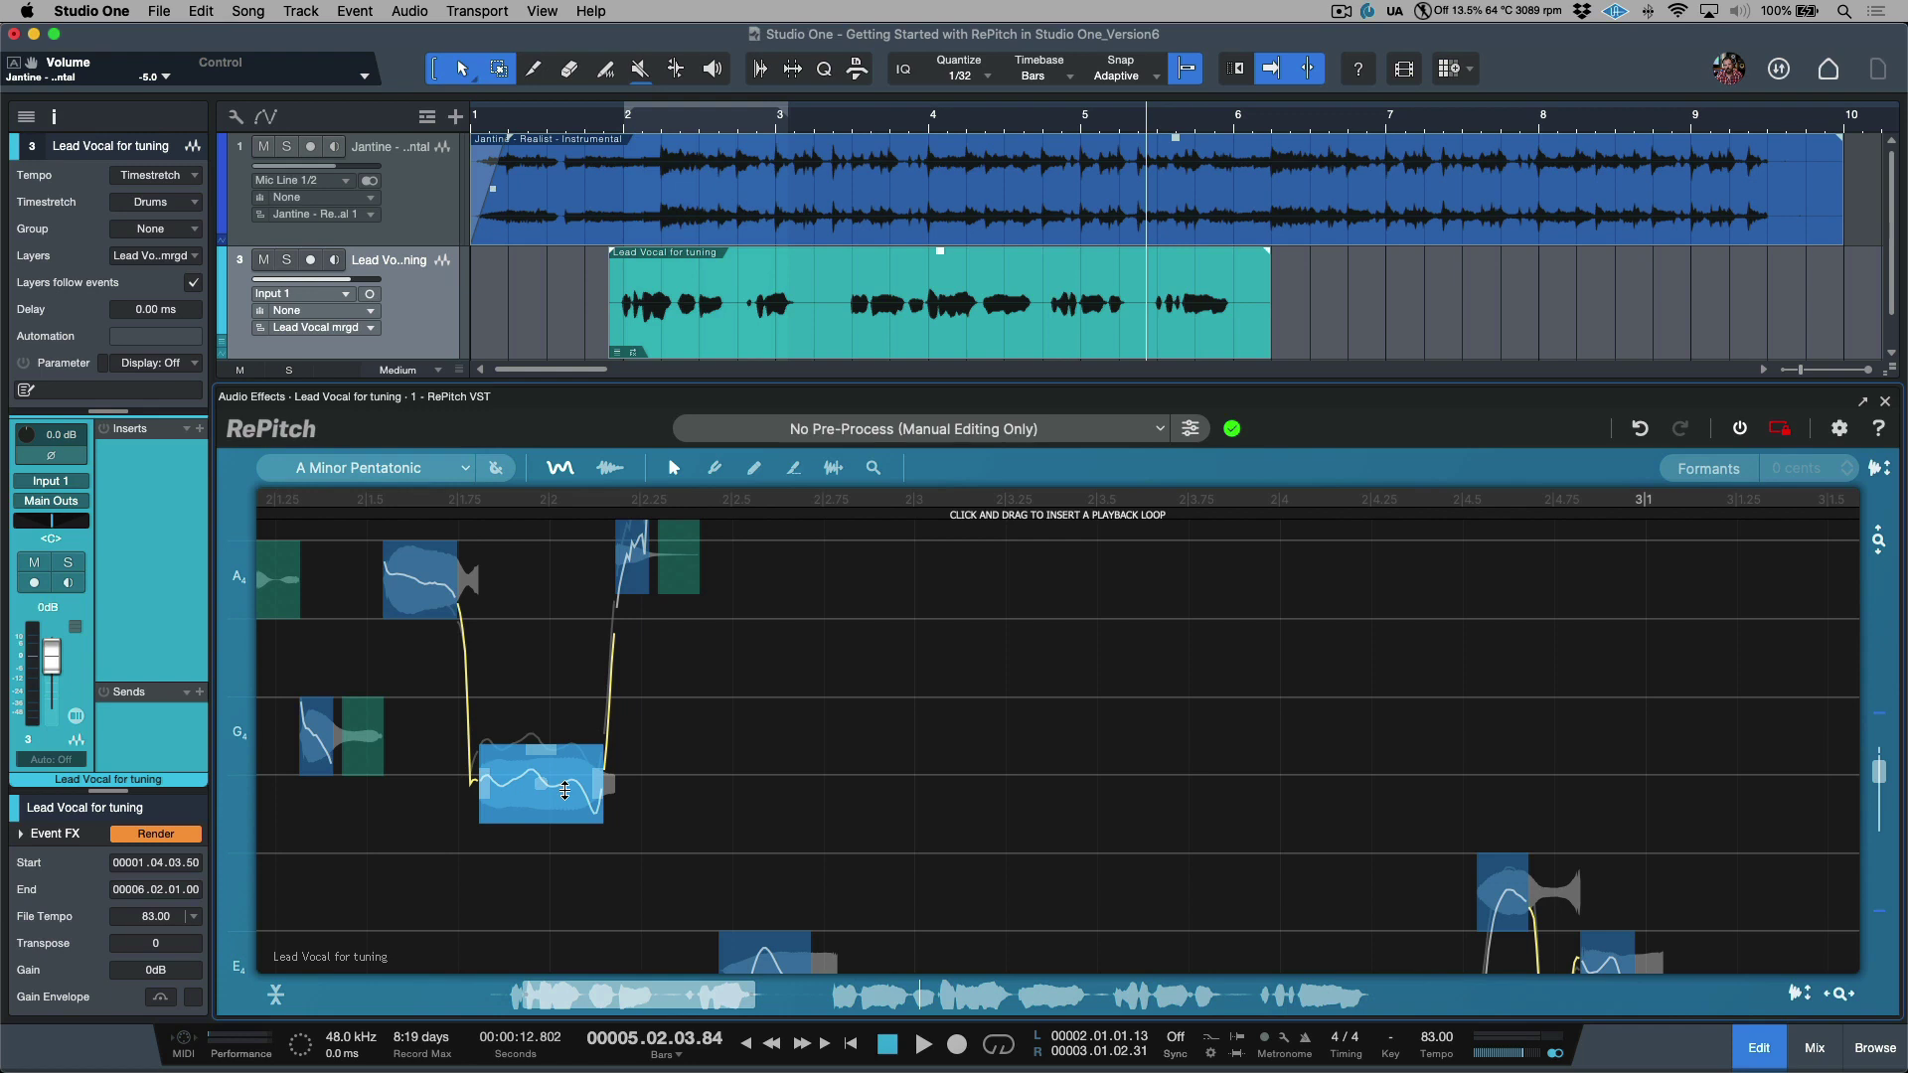
pyautogui.moveTo(564, 790); pyautogui.dragTo(566, 740)
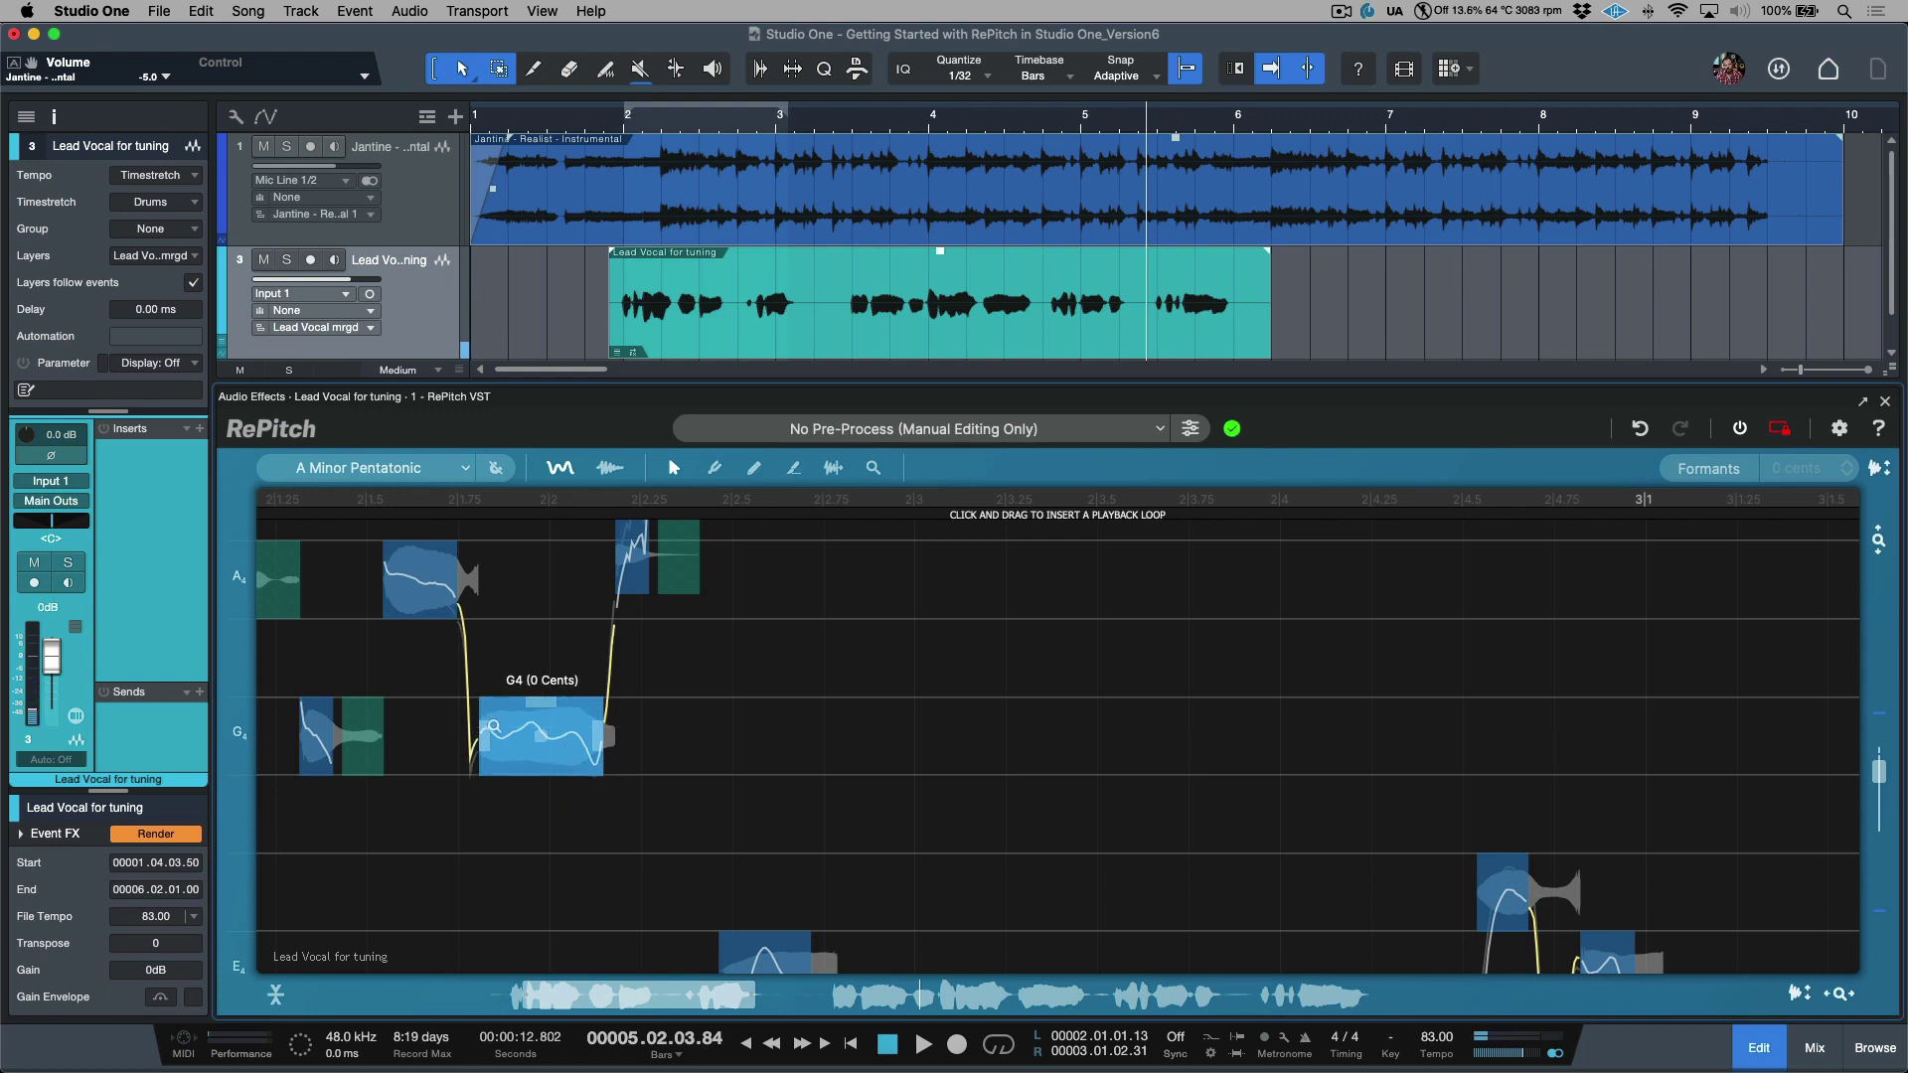
# Smooth the transition into the G4 note and play the phrase back, showing bars 2 to 6
pyautogui.scroll(5, 496, 735)
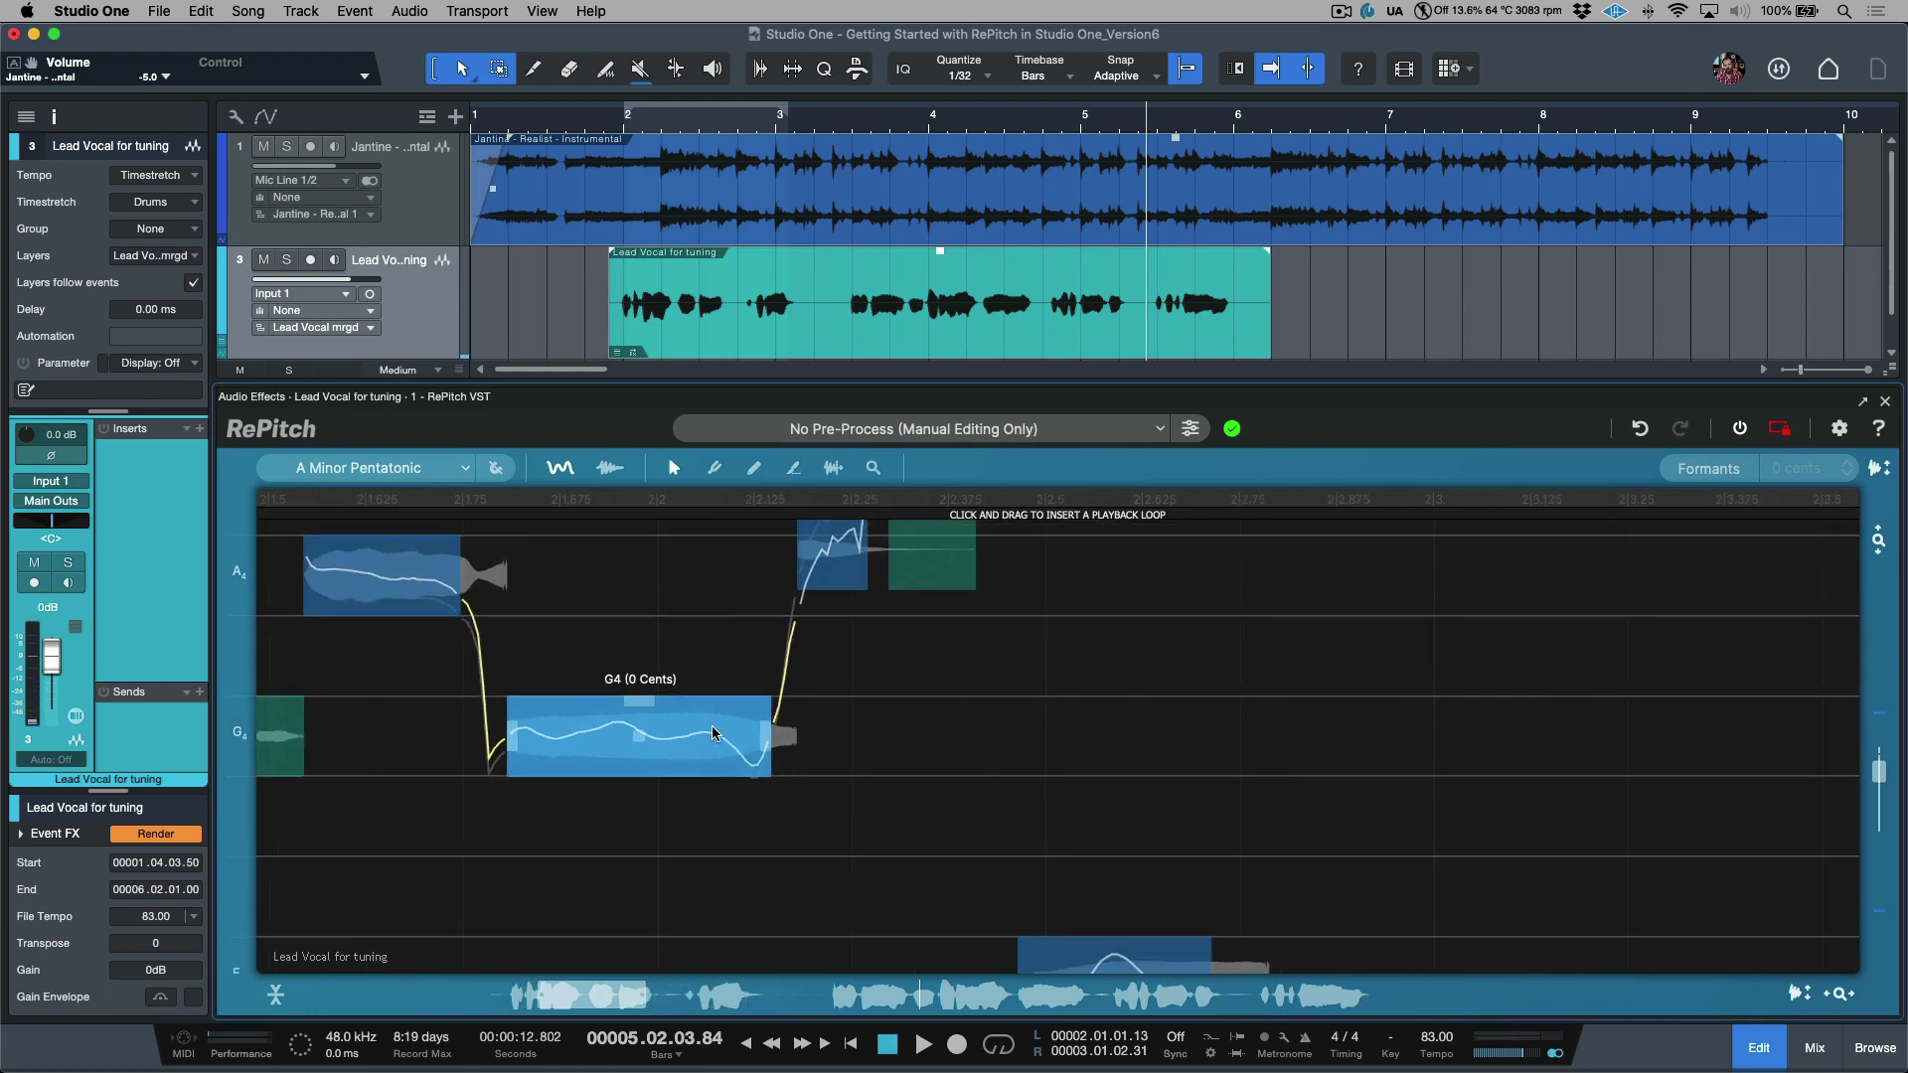
pyautogui.moveTo(487, 697); pyautogui.dragTo(502, 720)
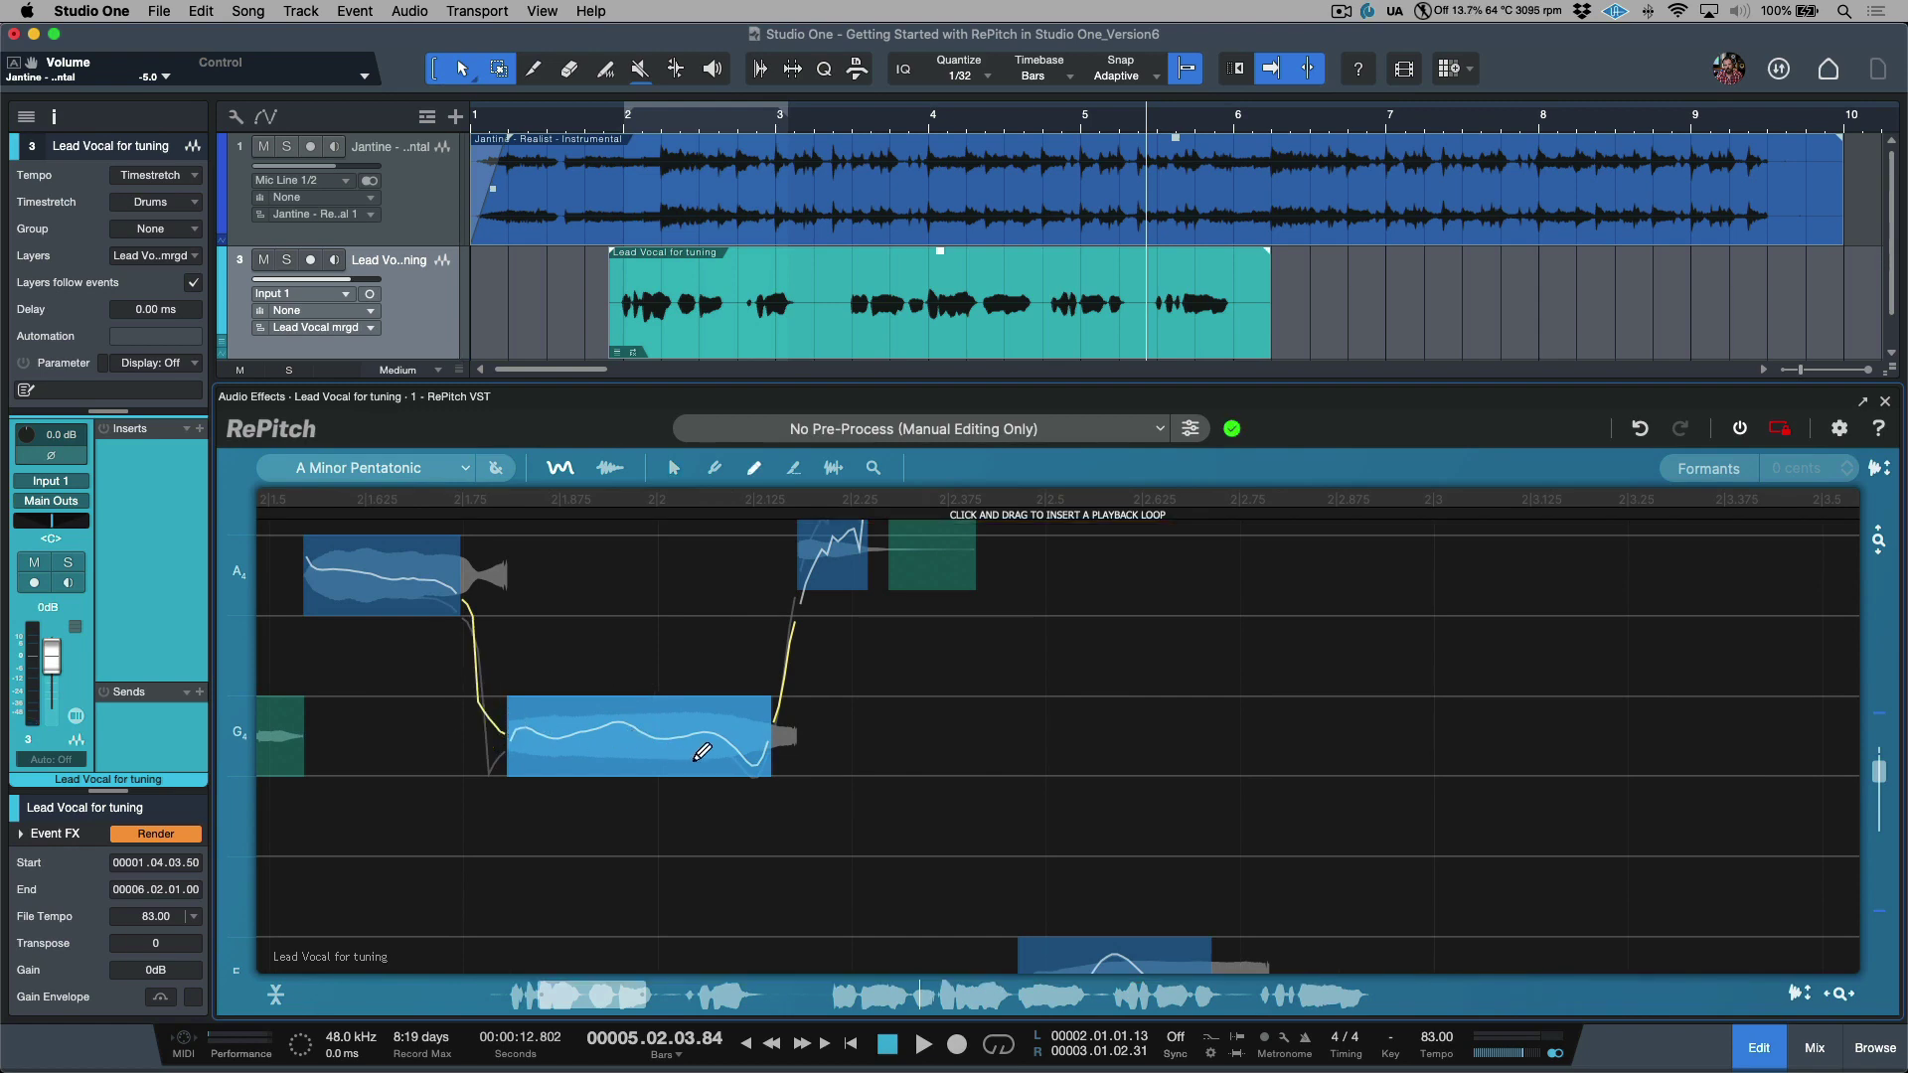
pyautogui.scroll(-6, 689, 765)
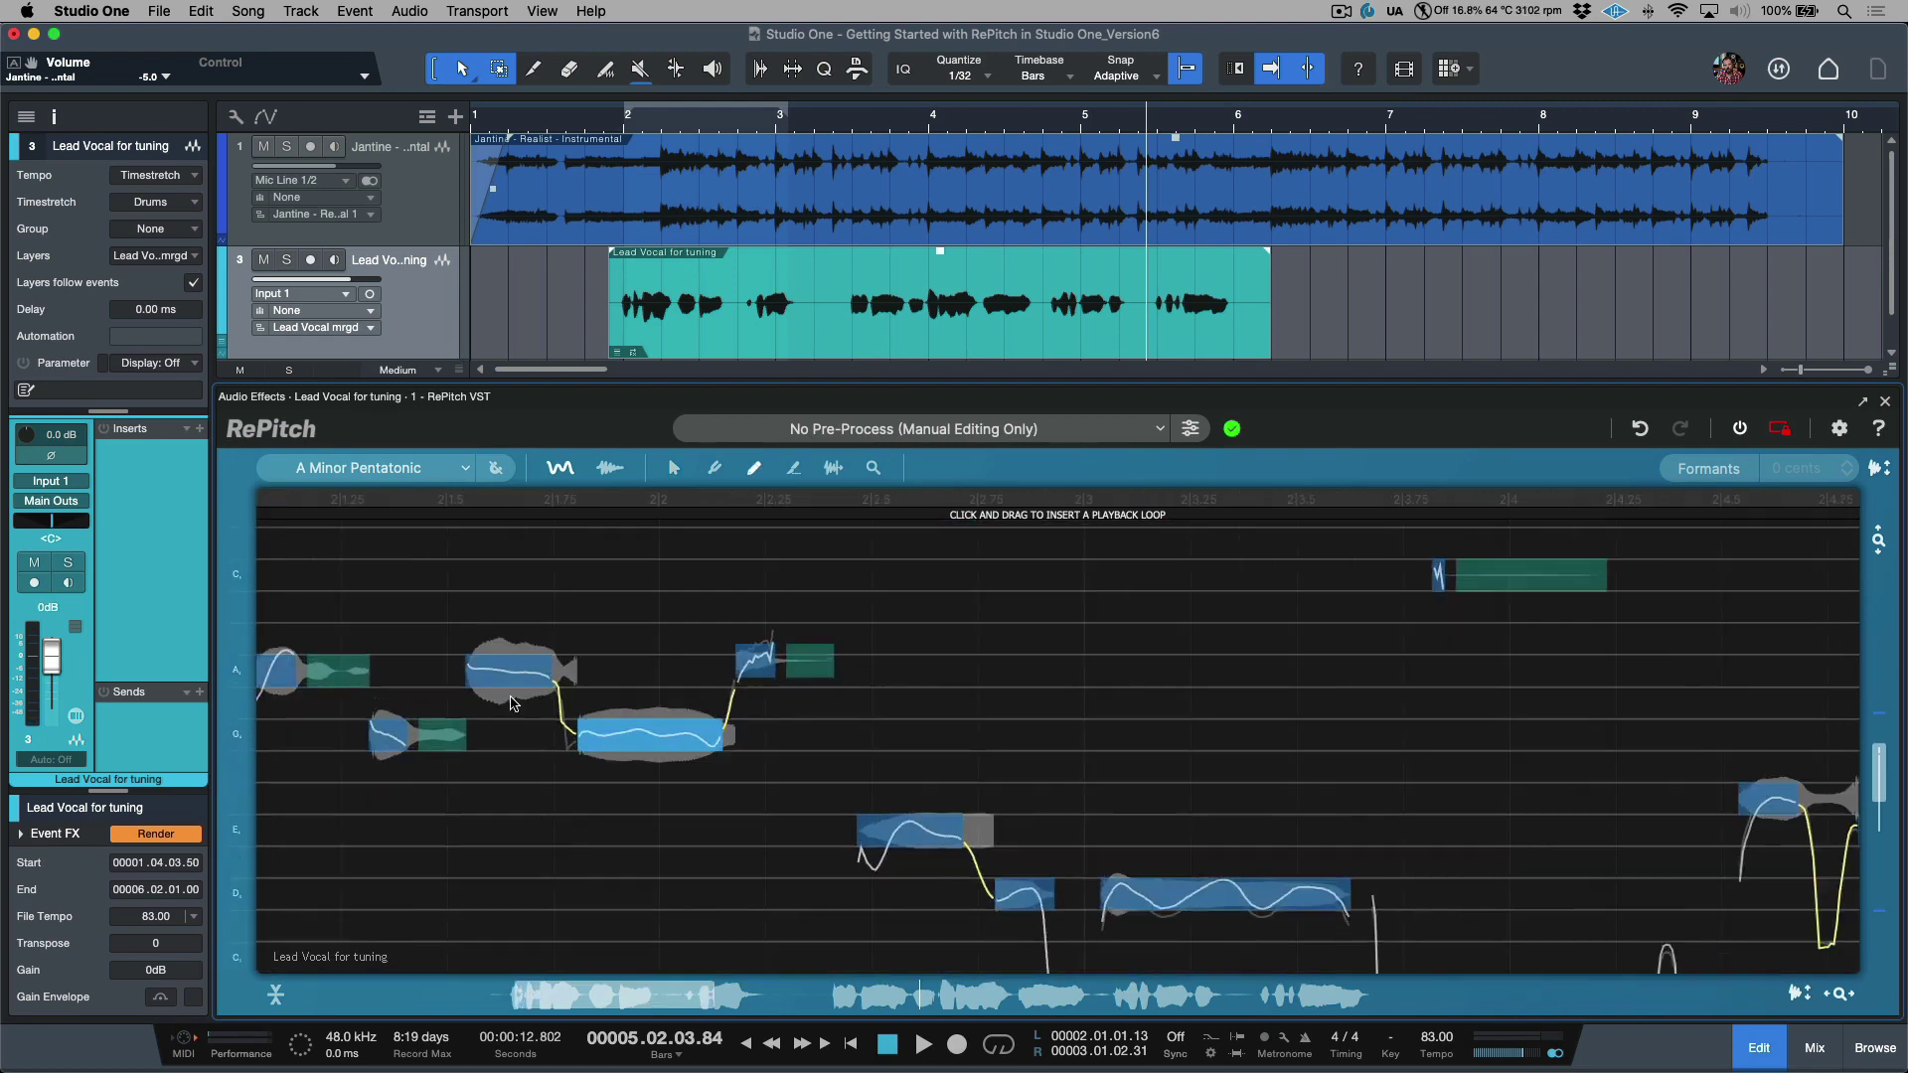
pyautogui.scroll(-5, 473, 720)
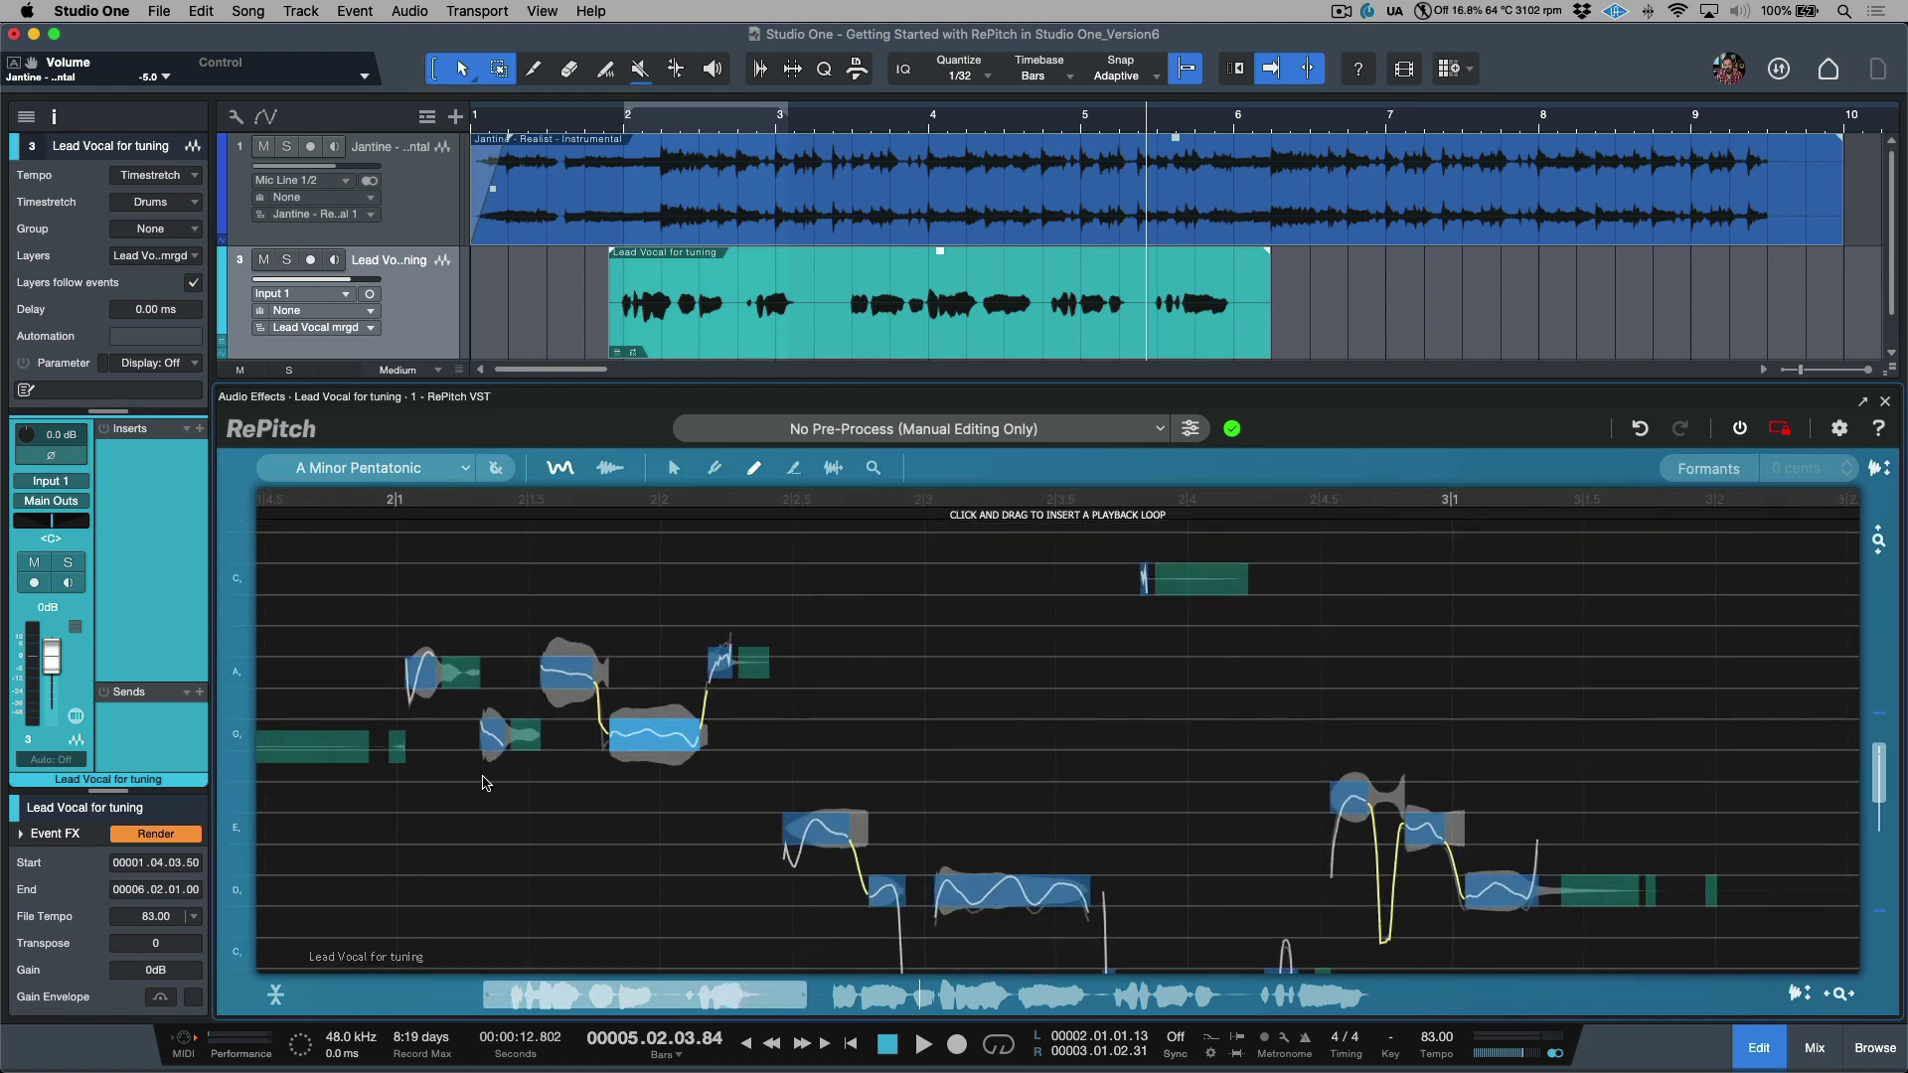
pyautogui.click(396, 554)
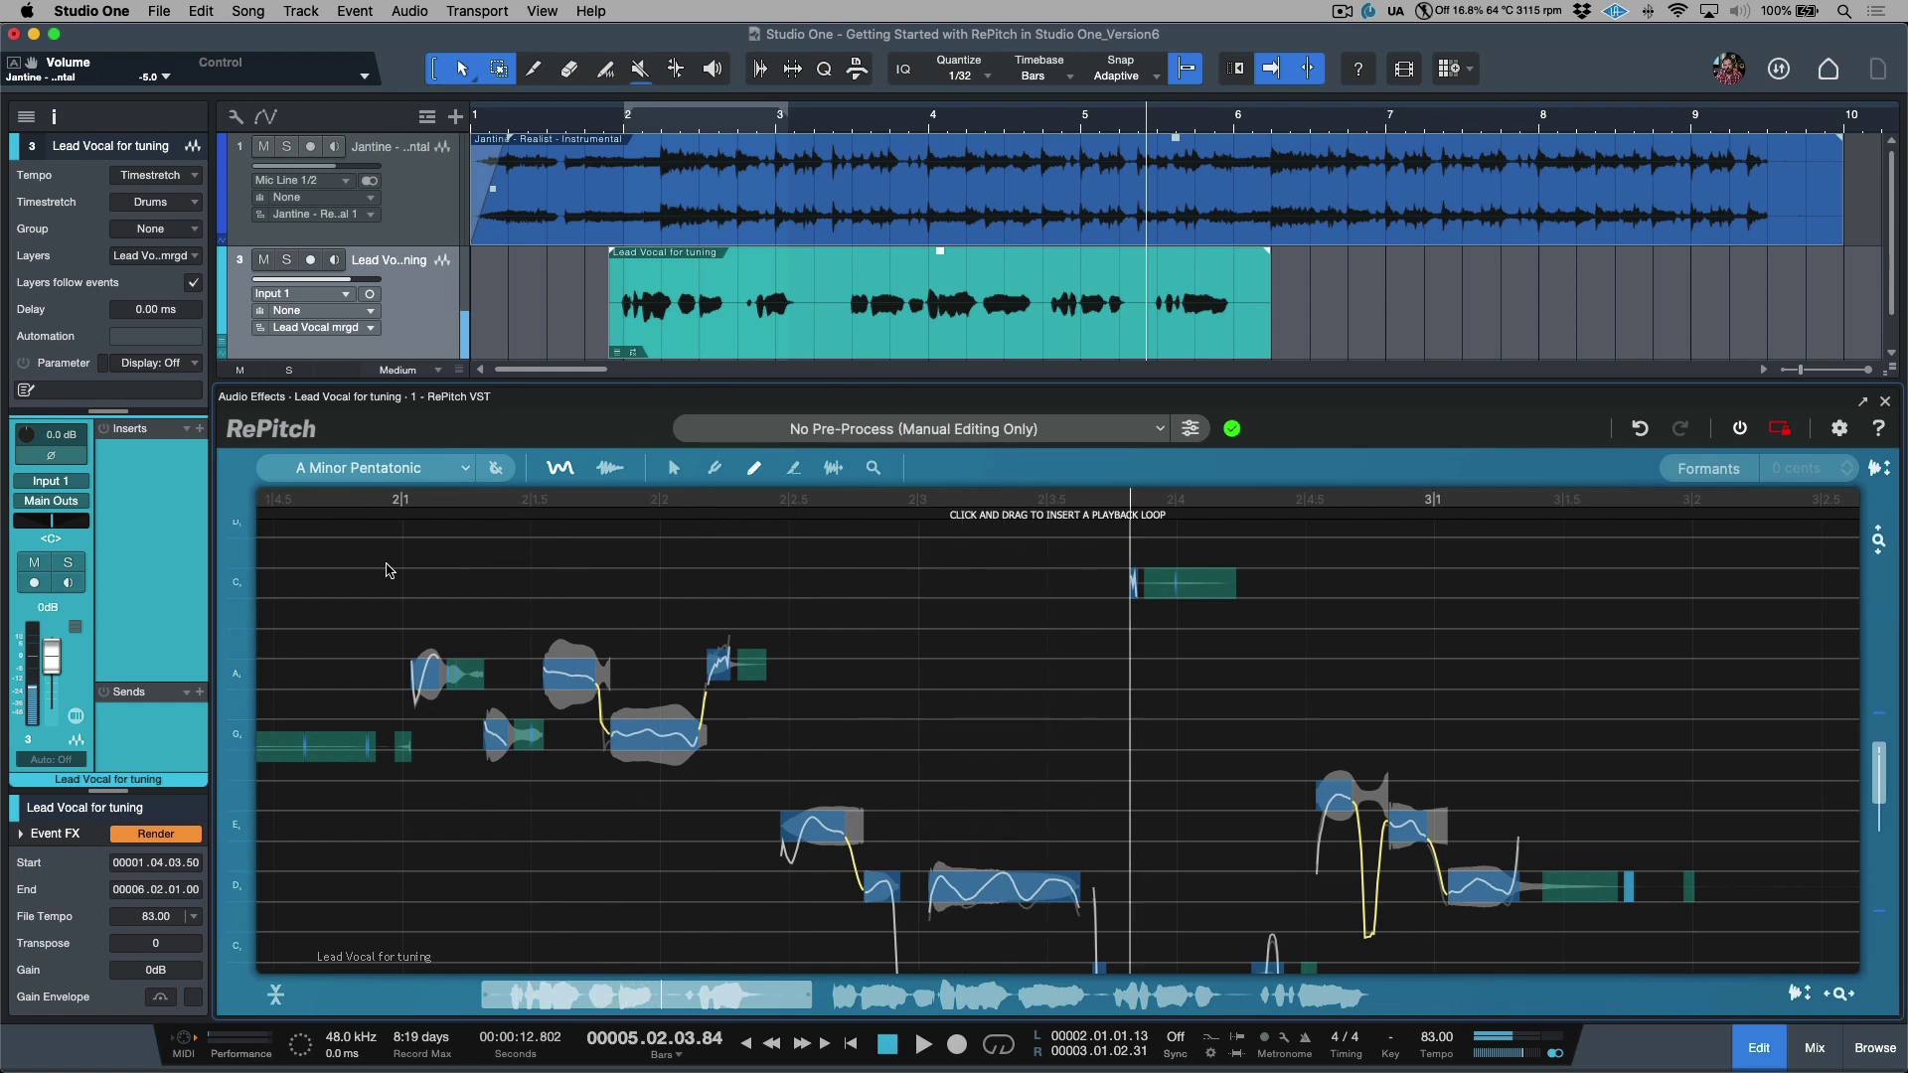
pyautogui.moveTo(812, 994); pyautogui.dragTo(1380, 1005)
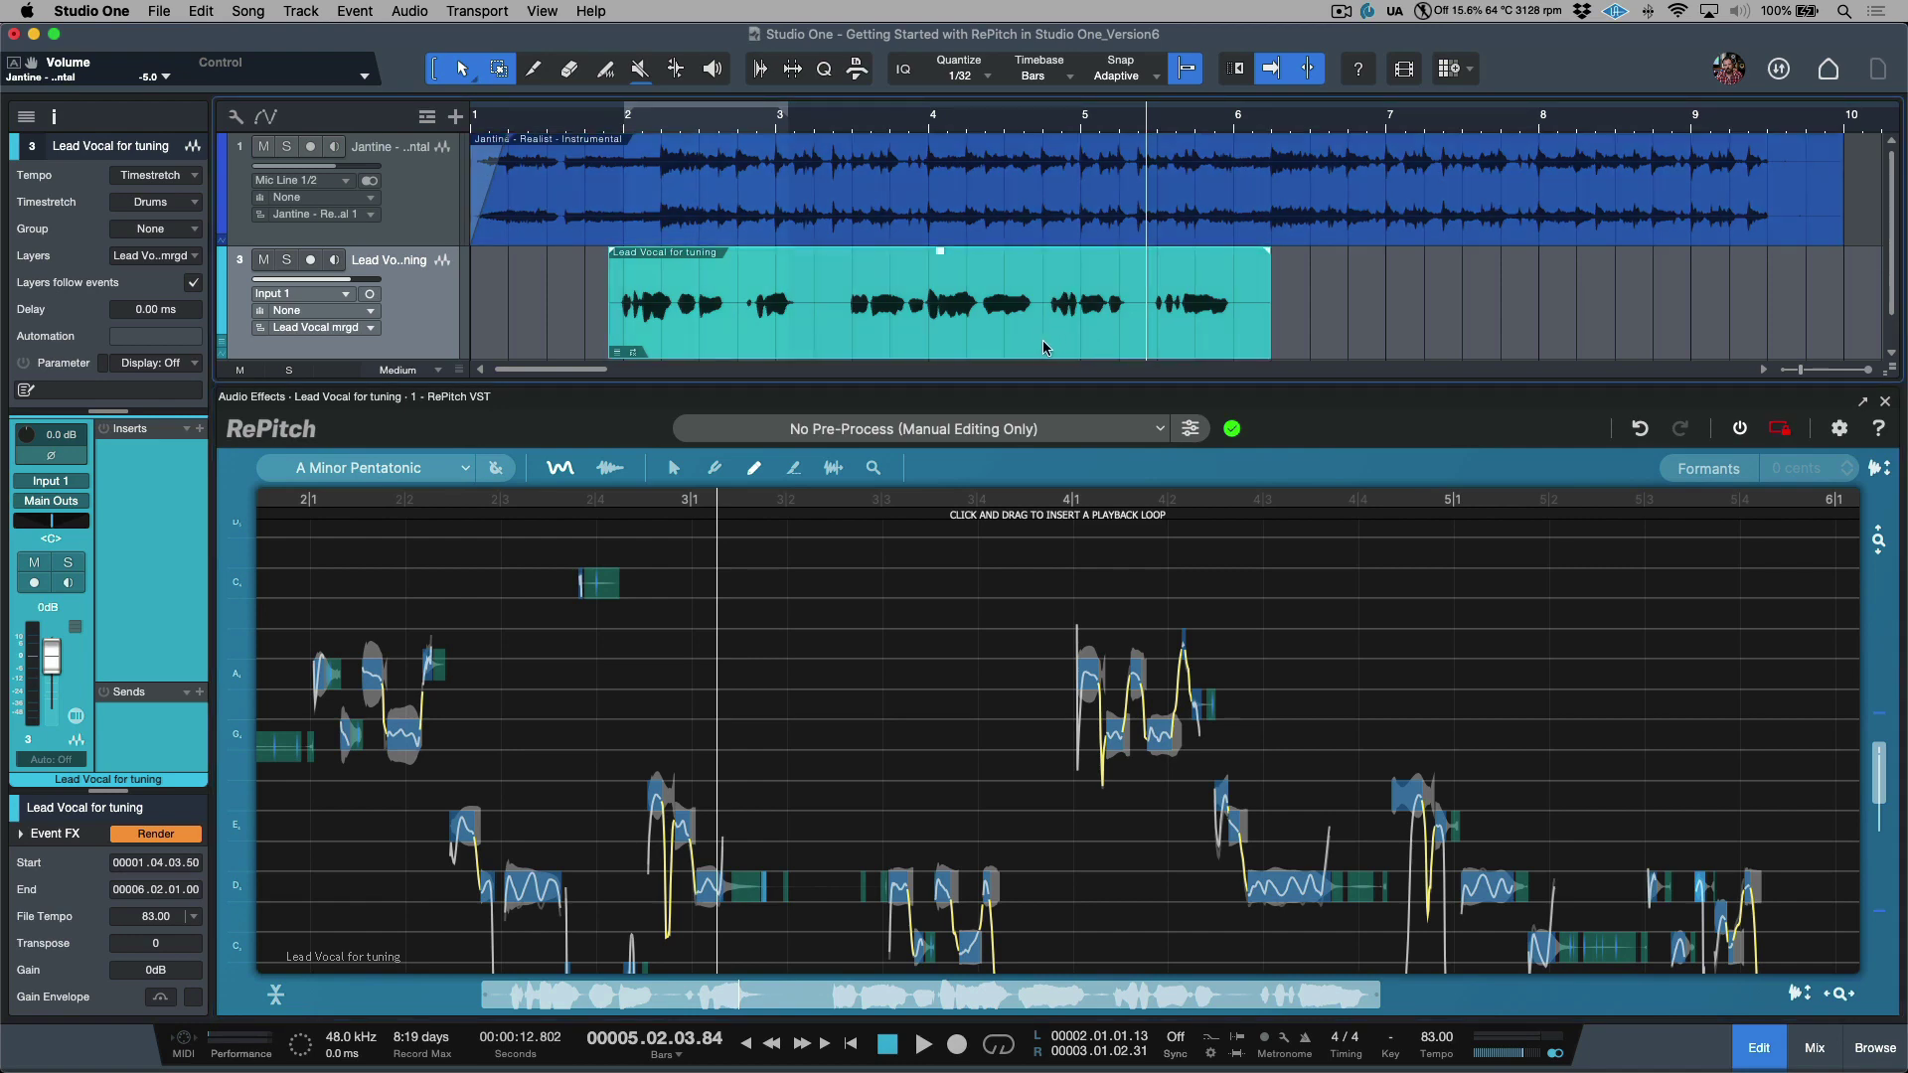
# Render the RePitch edits into 'Lead Vocal for tuning(2)', close the editor, and return to the song start
pyautogui.click(55, 117)
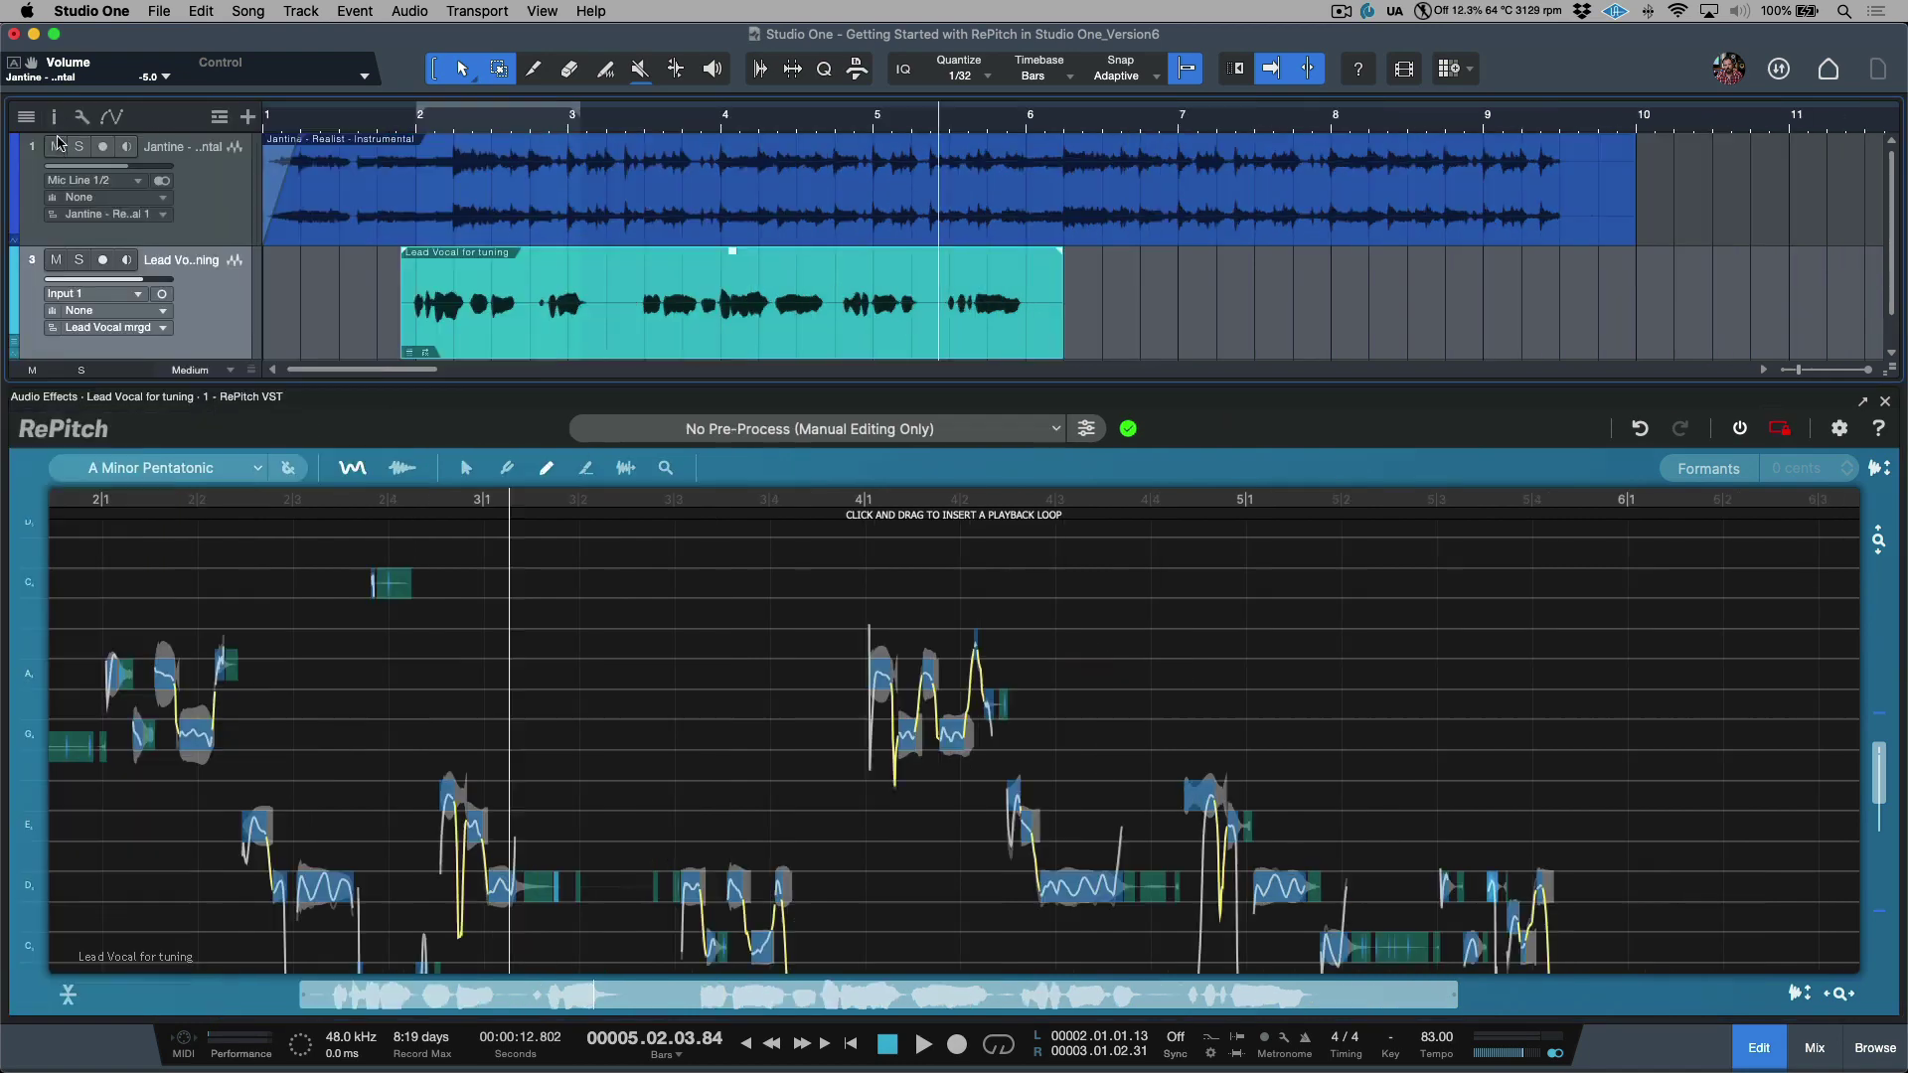
pyautogui.click(55, 120)
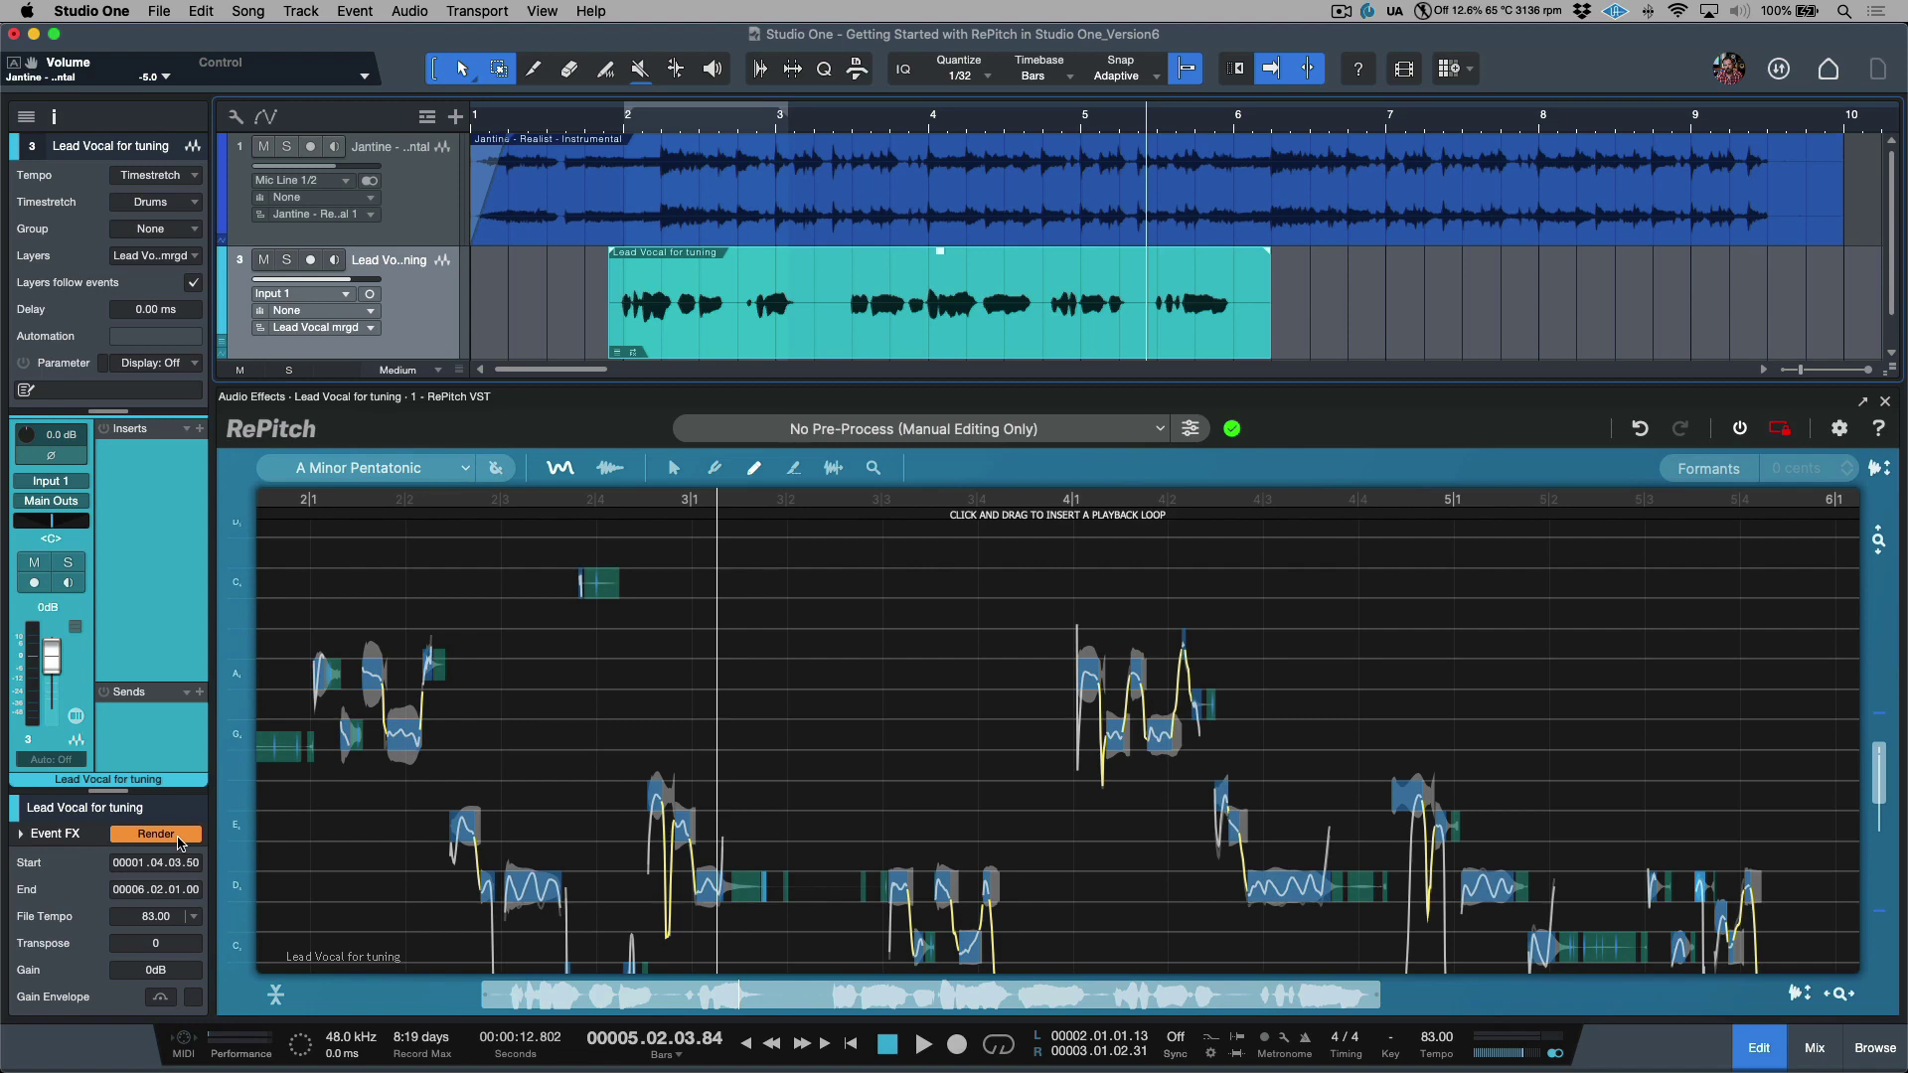
pyautogui.click(180, 842)
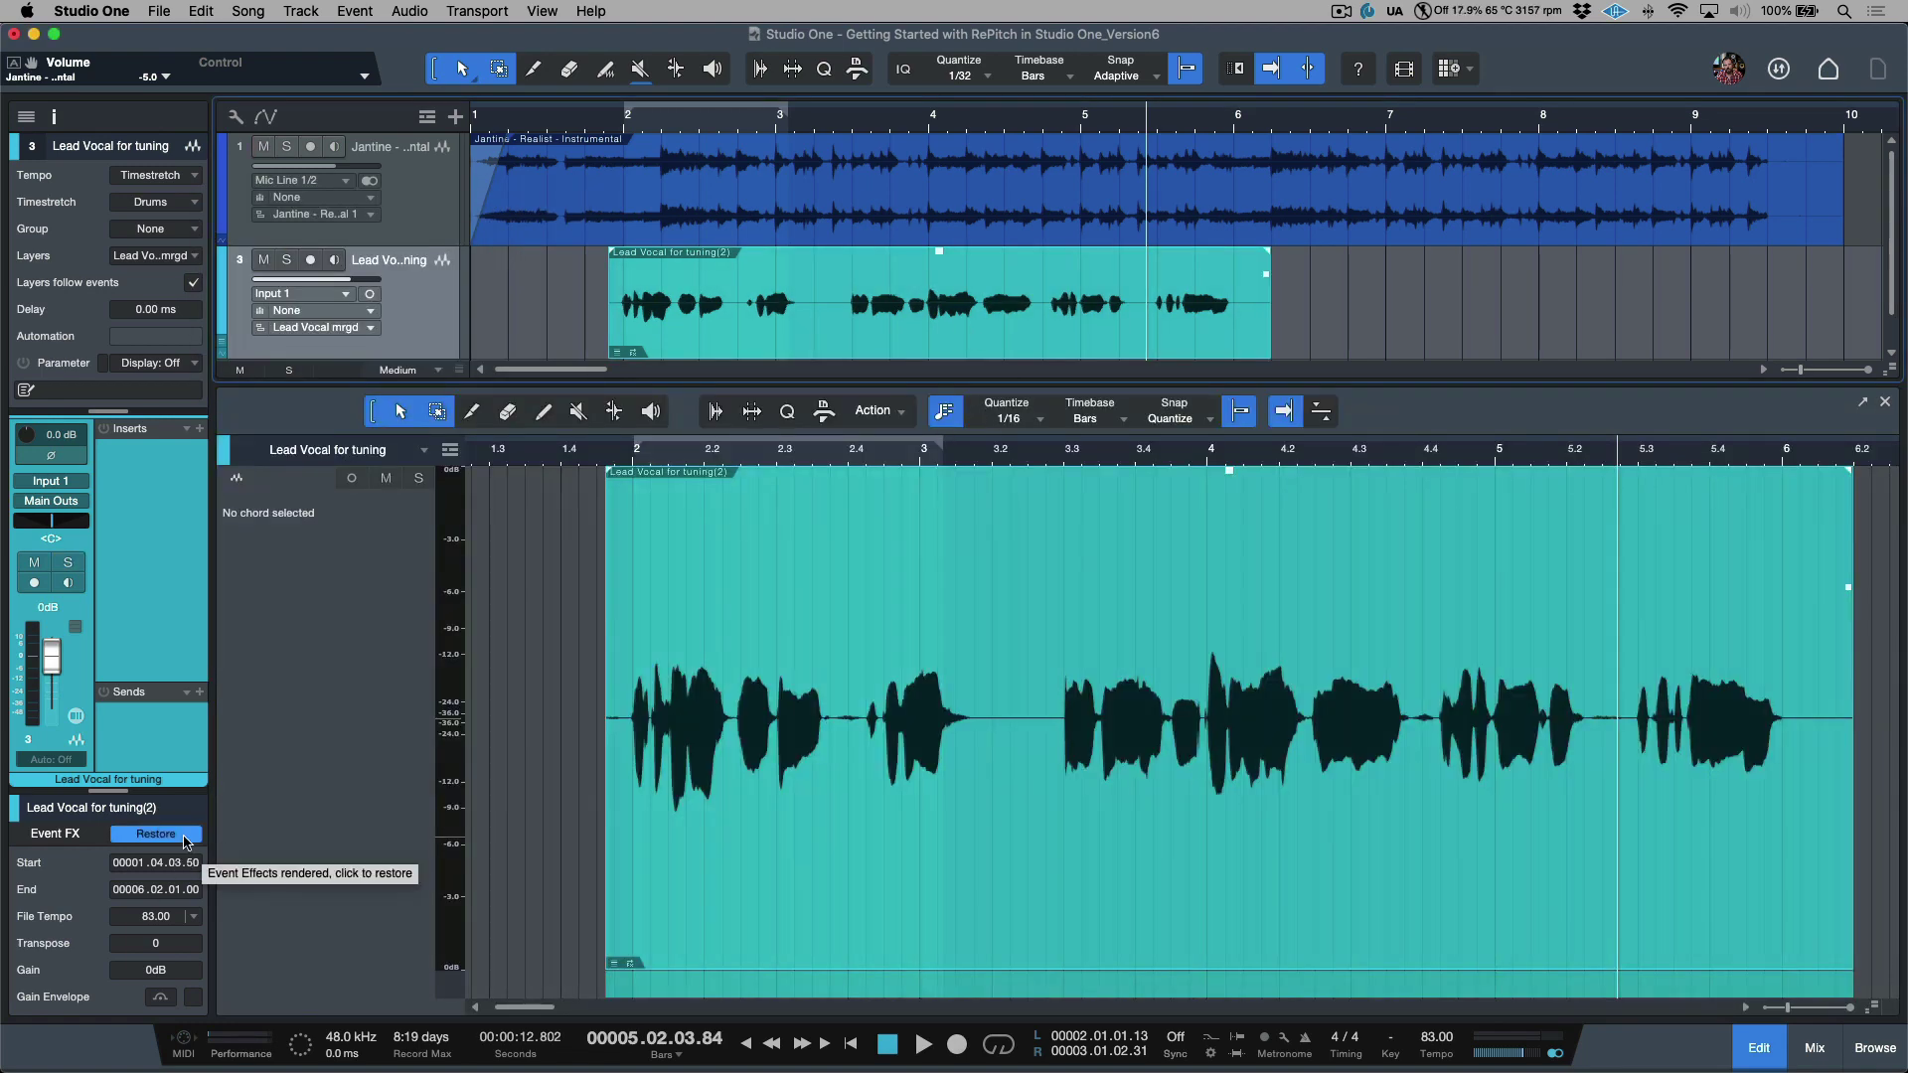
pyautogui.click(184, 839)
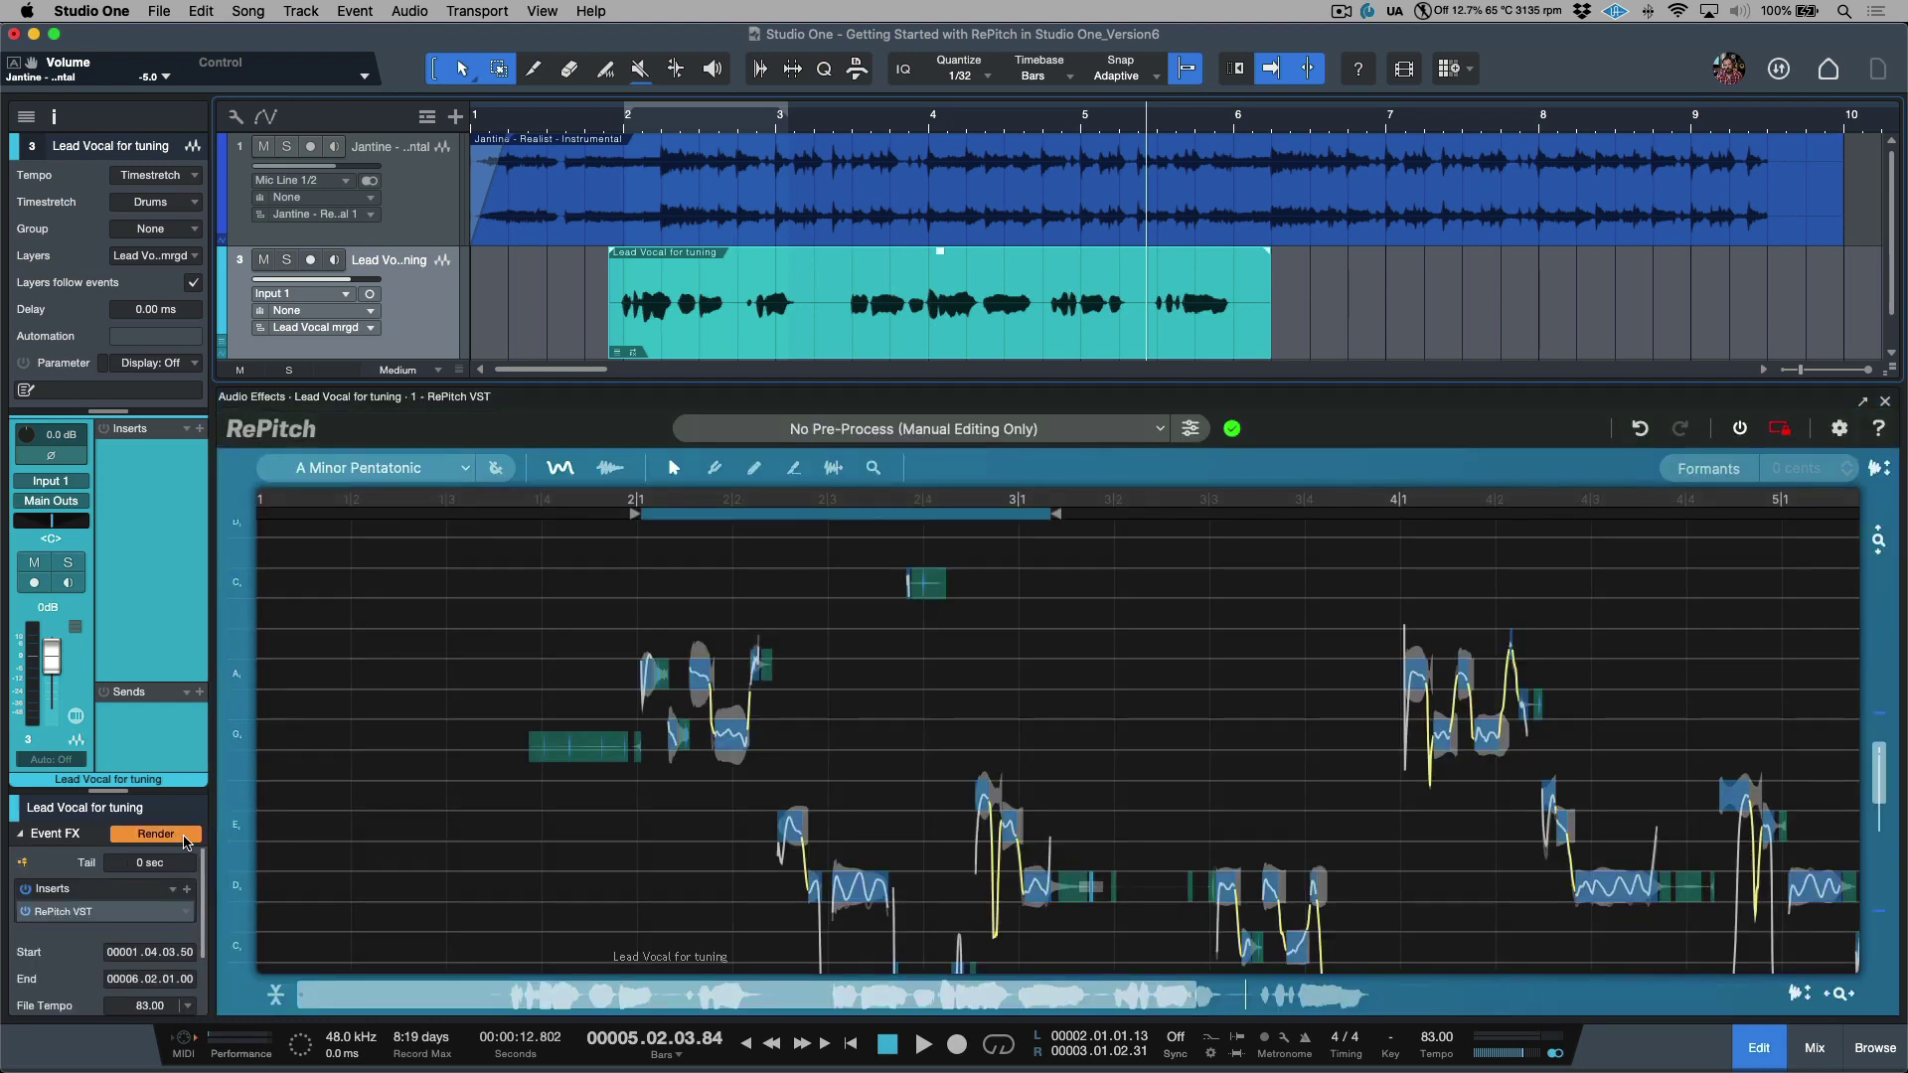
pyautogui.click(184, 839)
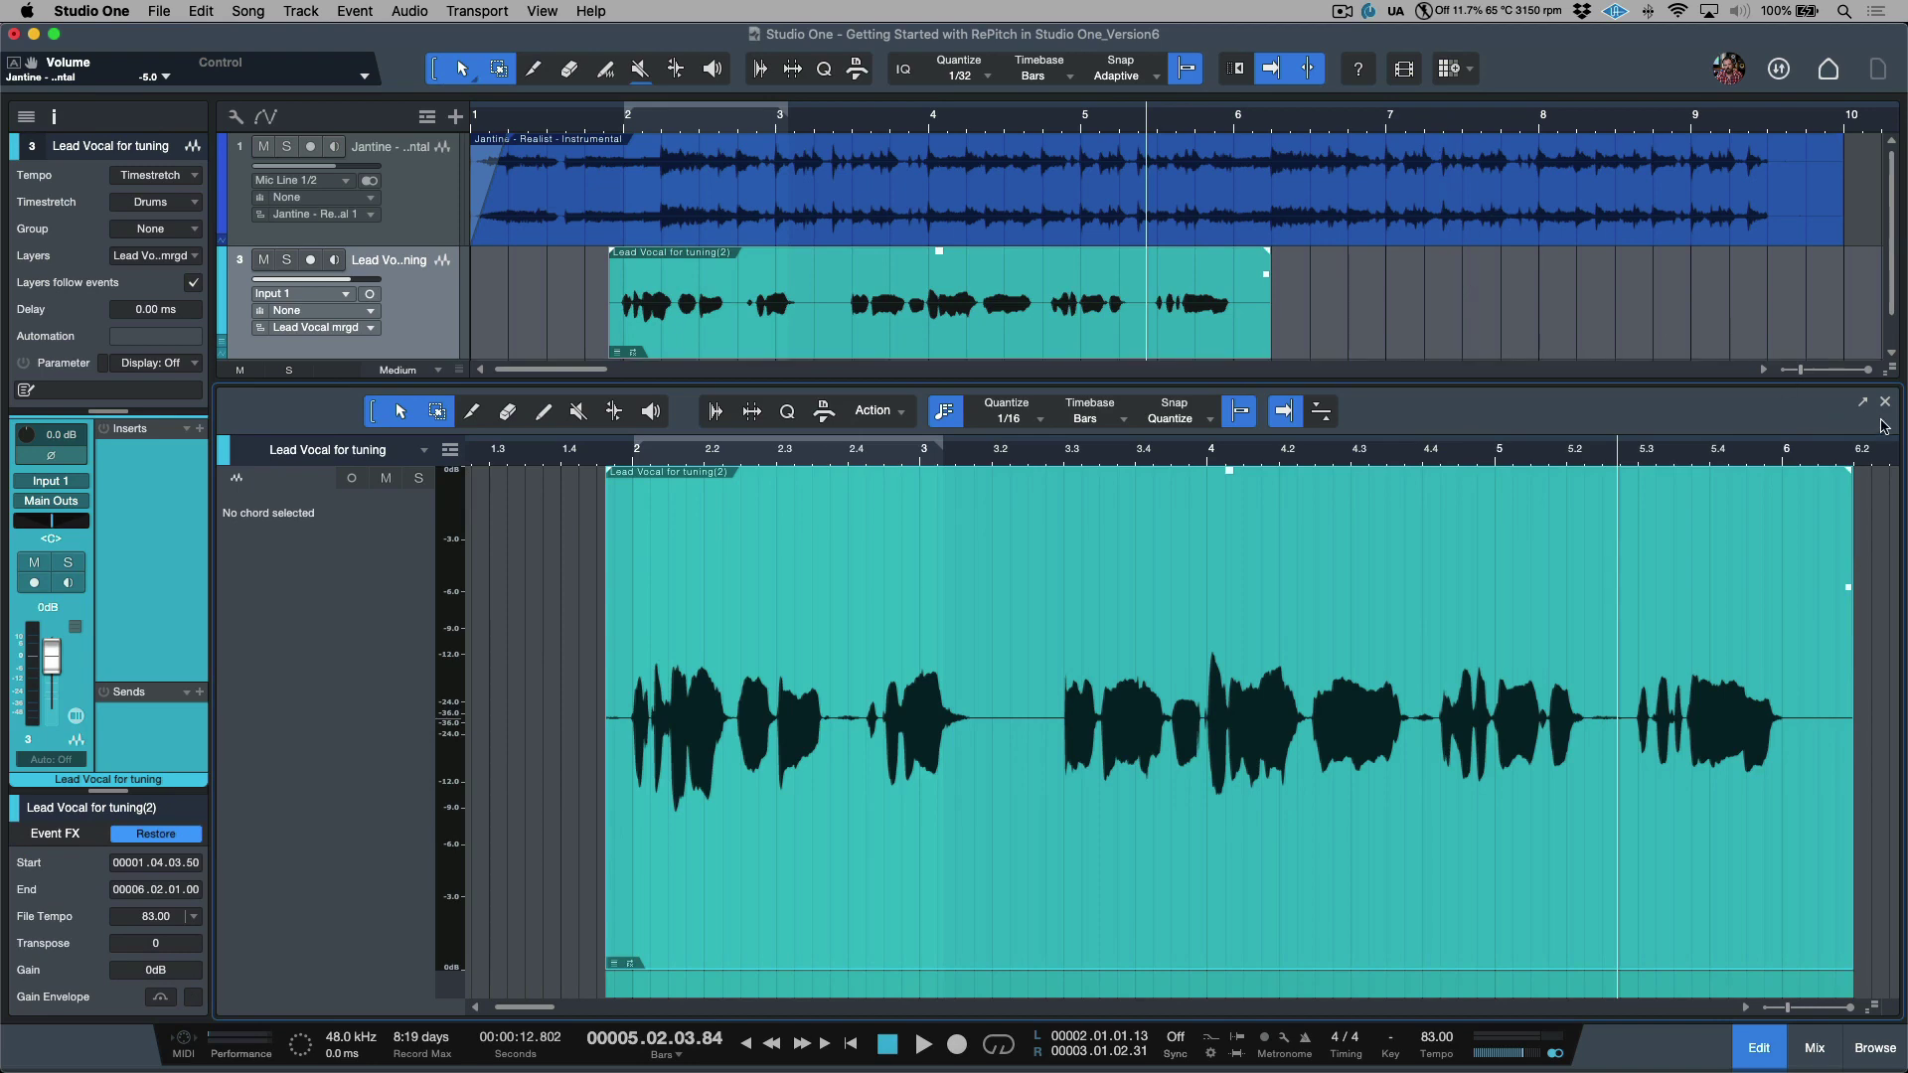
pyautogui.click(1884, 402)
pyautogui.press('Home')
# Enlarge the tracks to X-Large and play the pitch-corrected vocal from the start, then stop
pyautogui.press('z')
pyautogui.press('space')
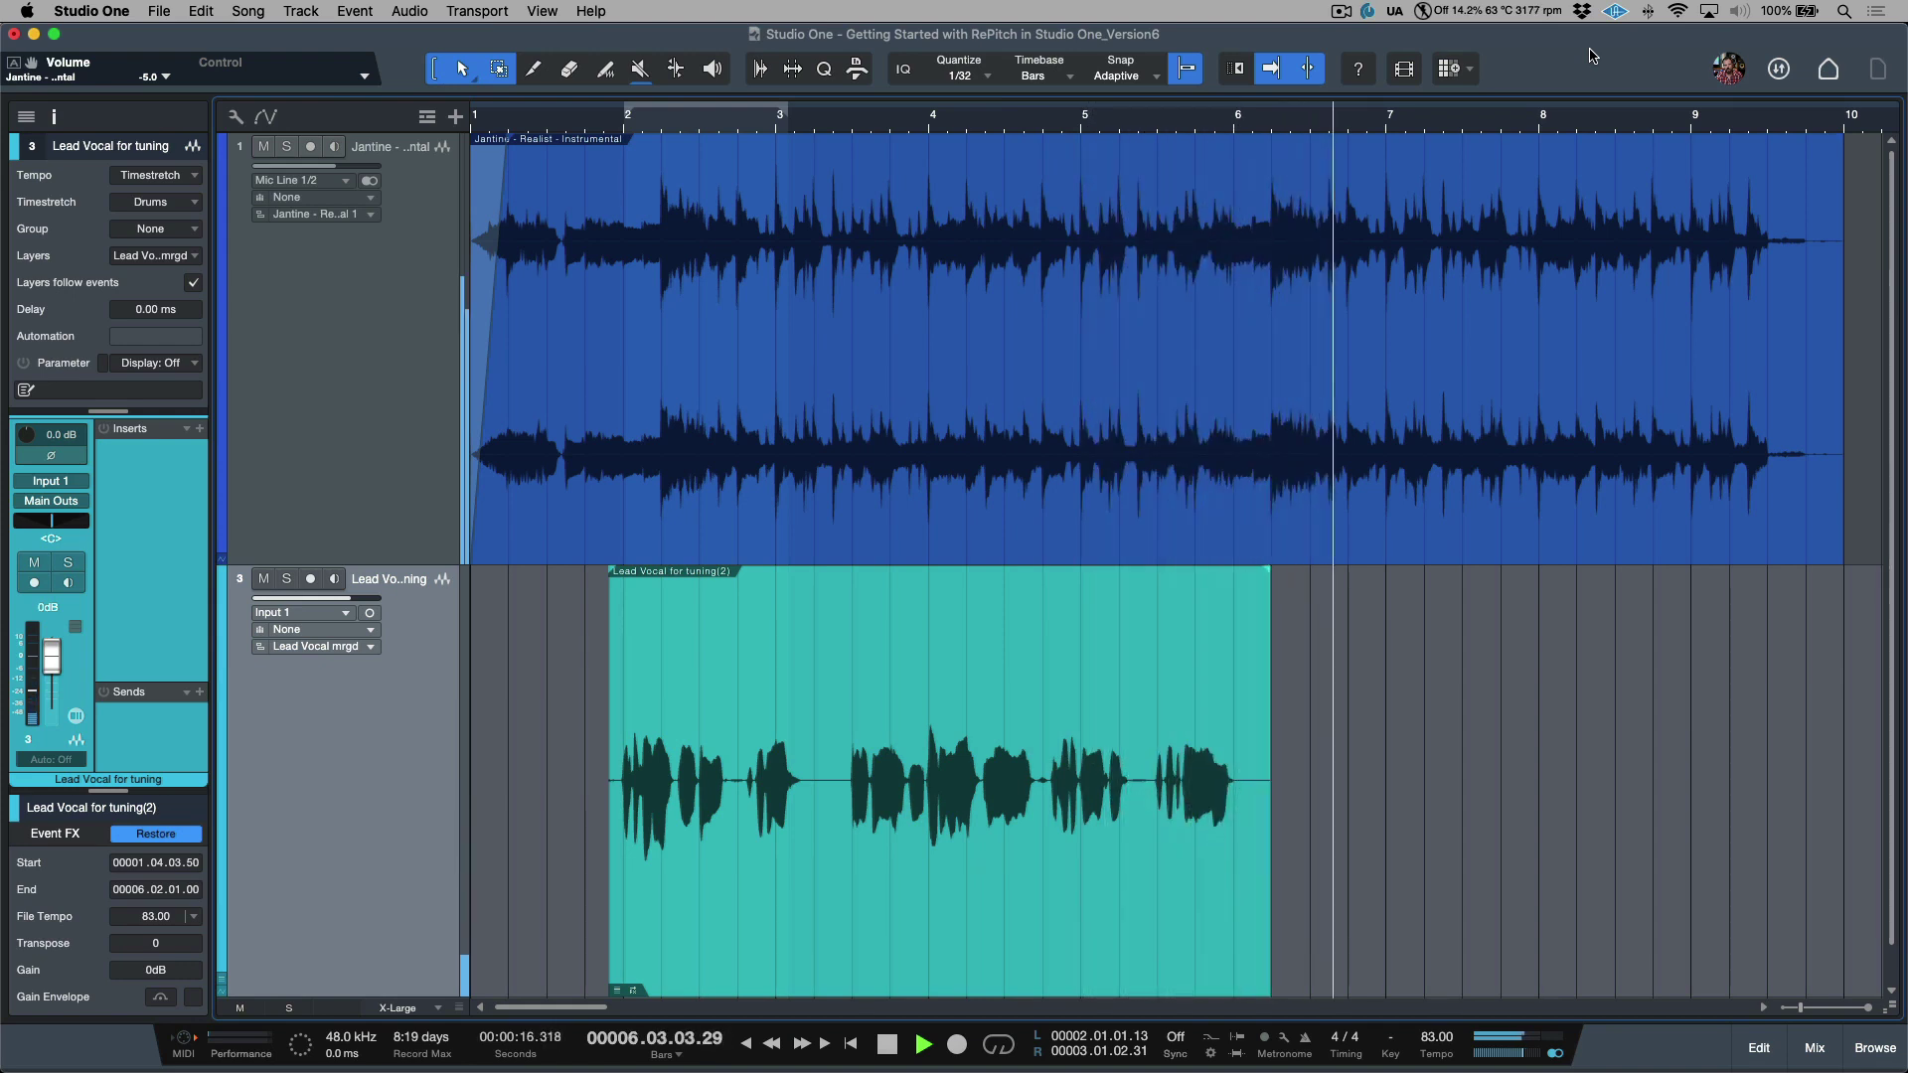
pyautogui.press('space')
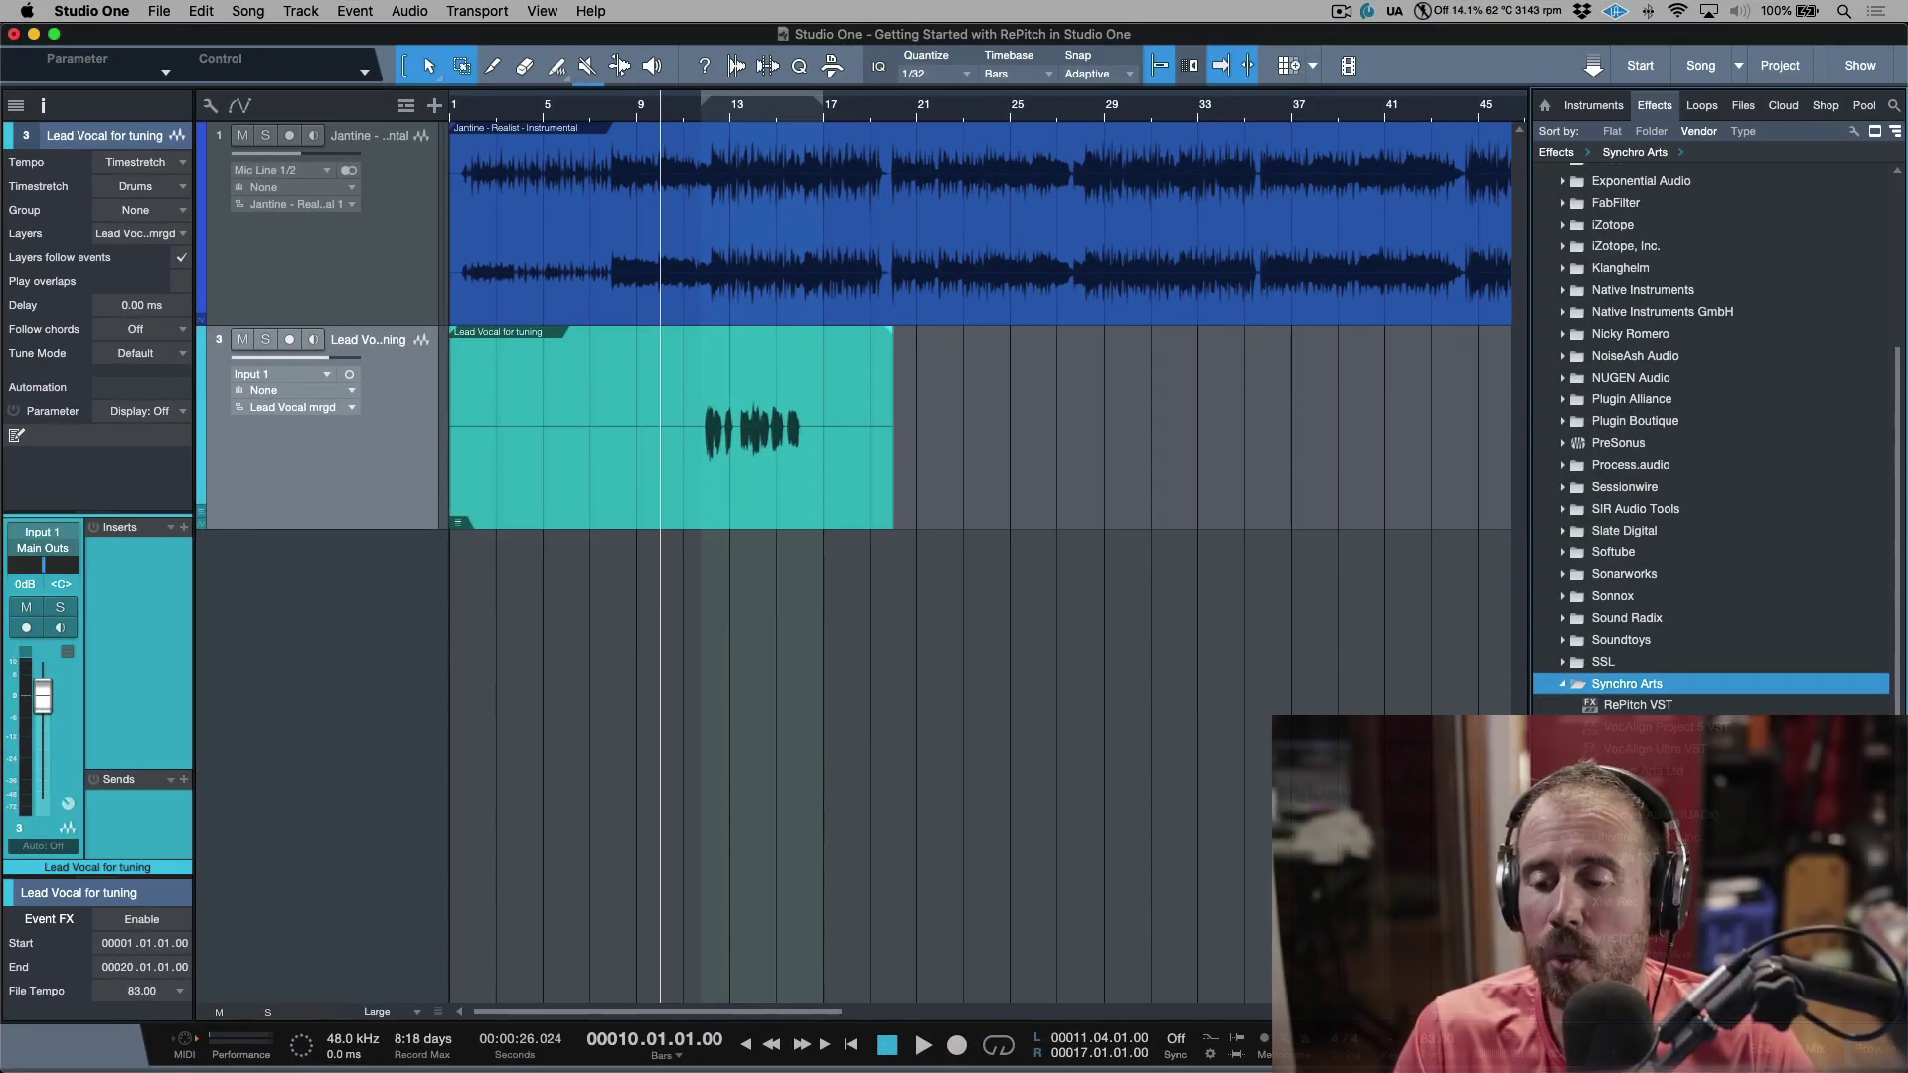
# Drag RePitch VST from the Synchro Arts effects folder onto the Lead Vocal for tuning event
pyautogui.press('F5')
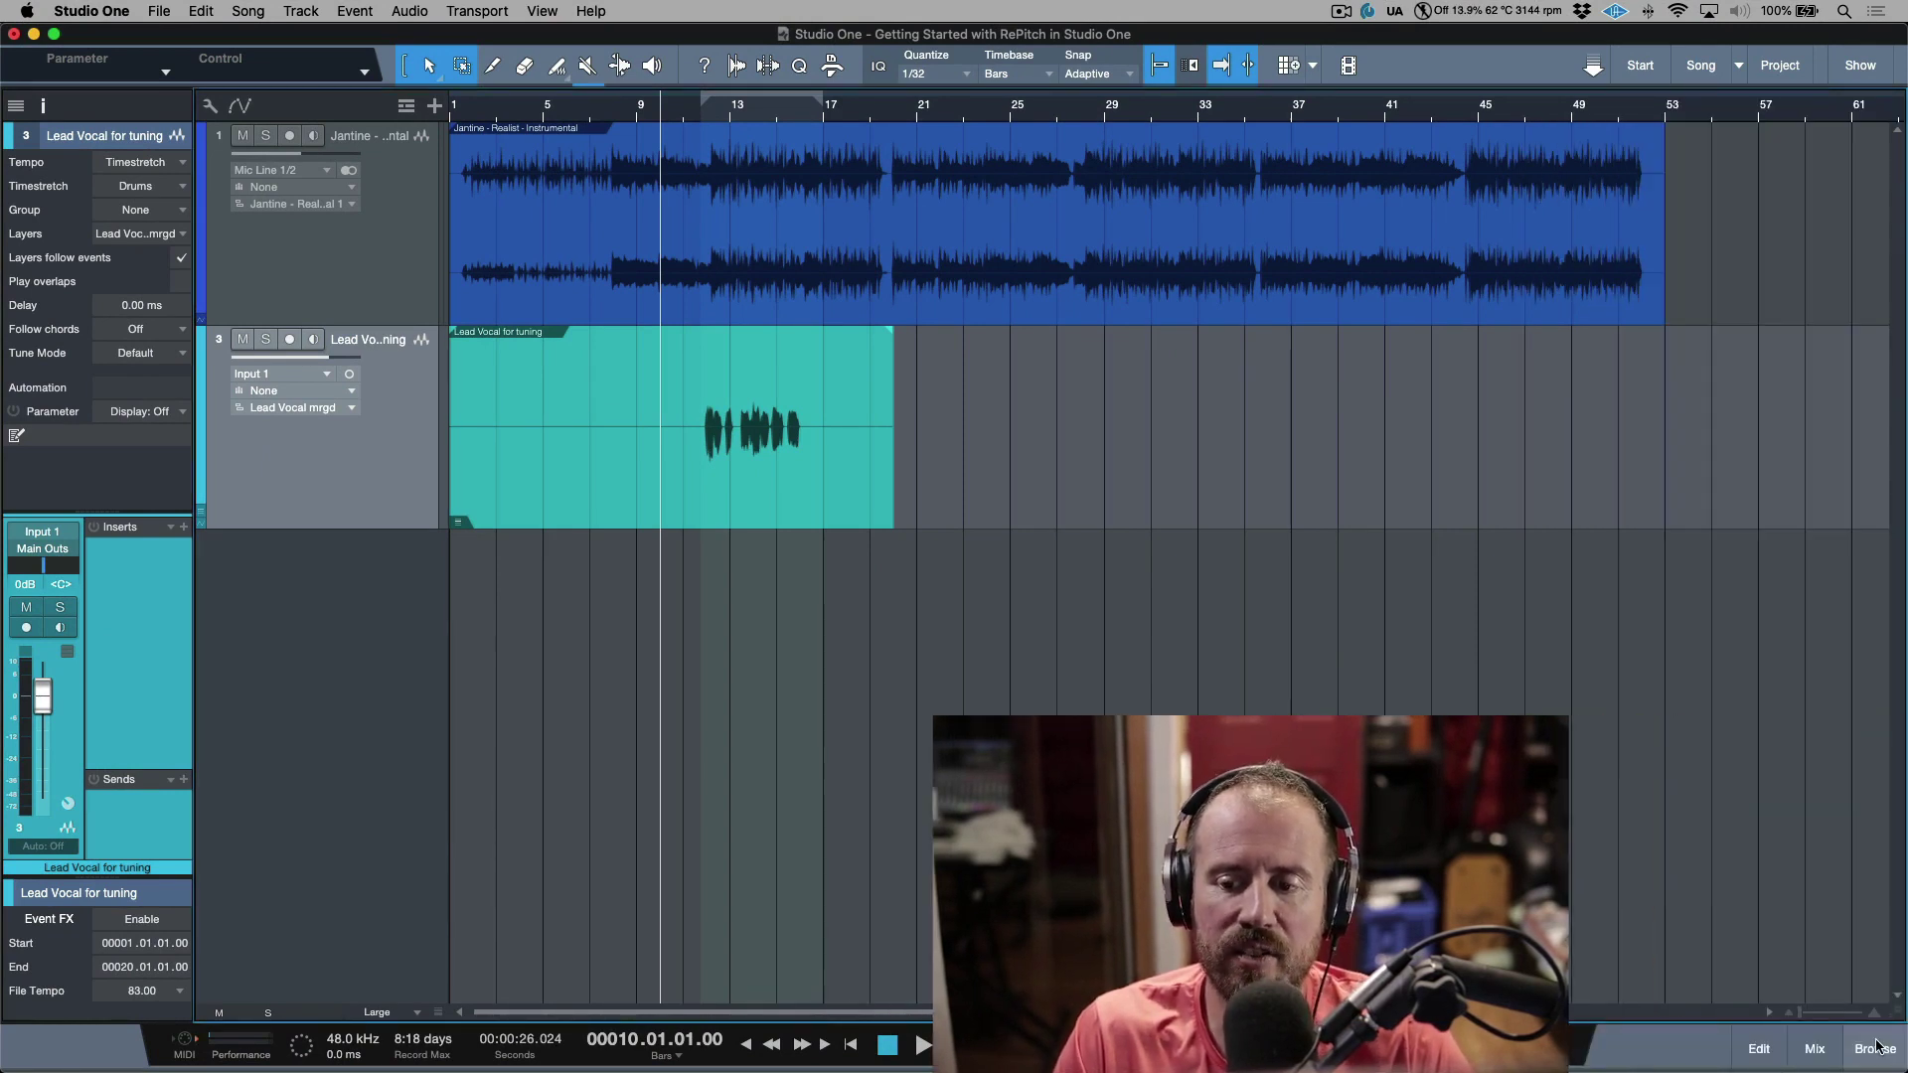
pyautogui.click(1873, 1048)
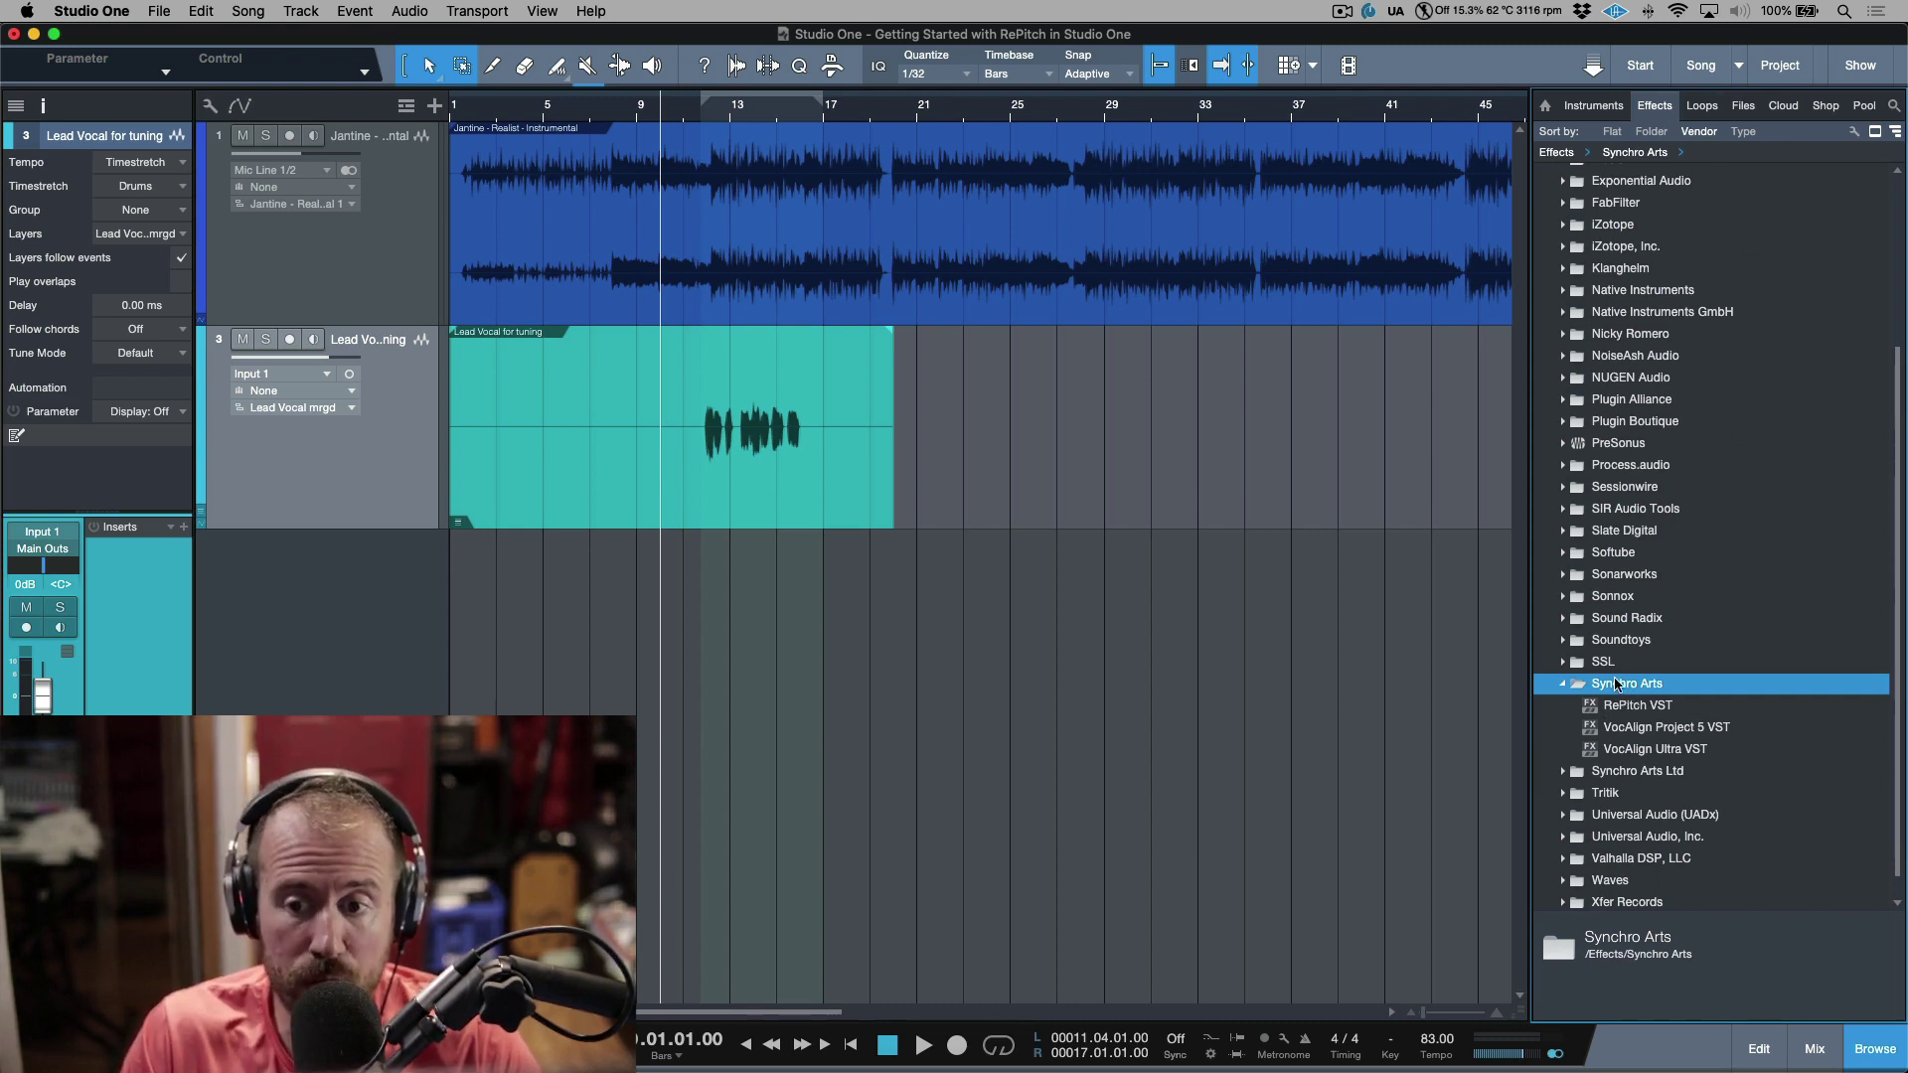
pyautogui.click(1563, 685)
pyautogui.click(1564, 685)
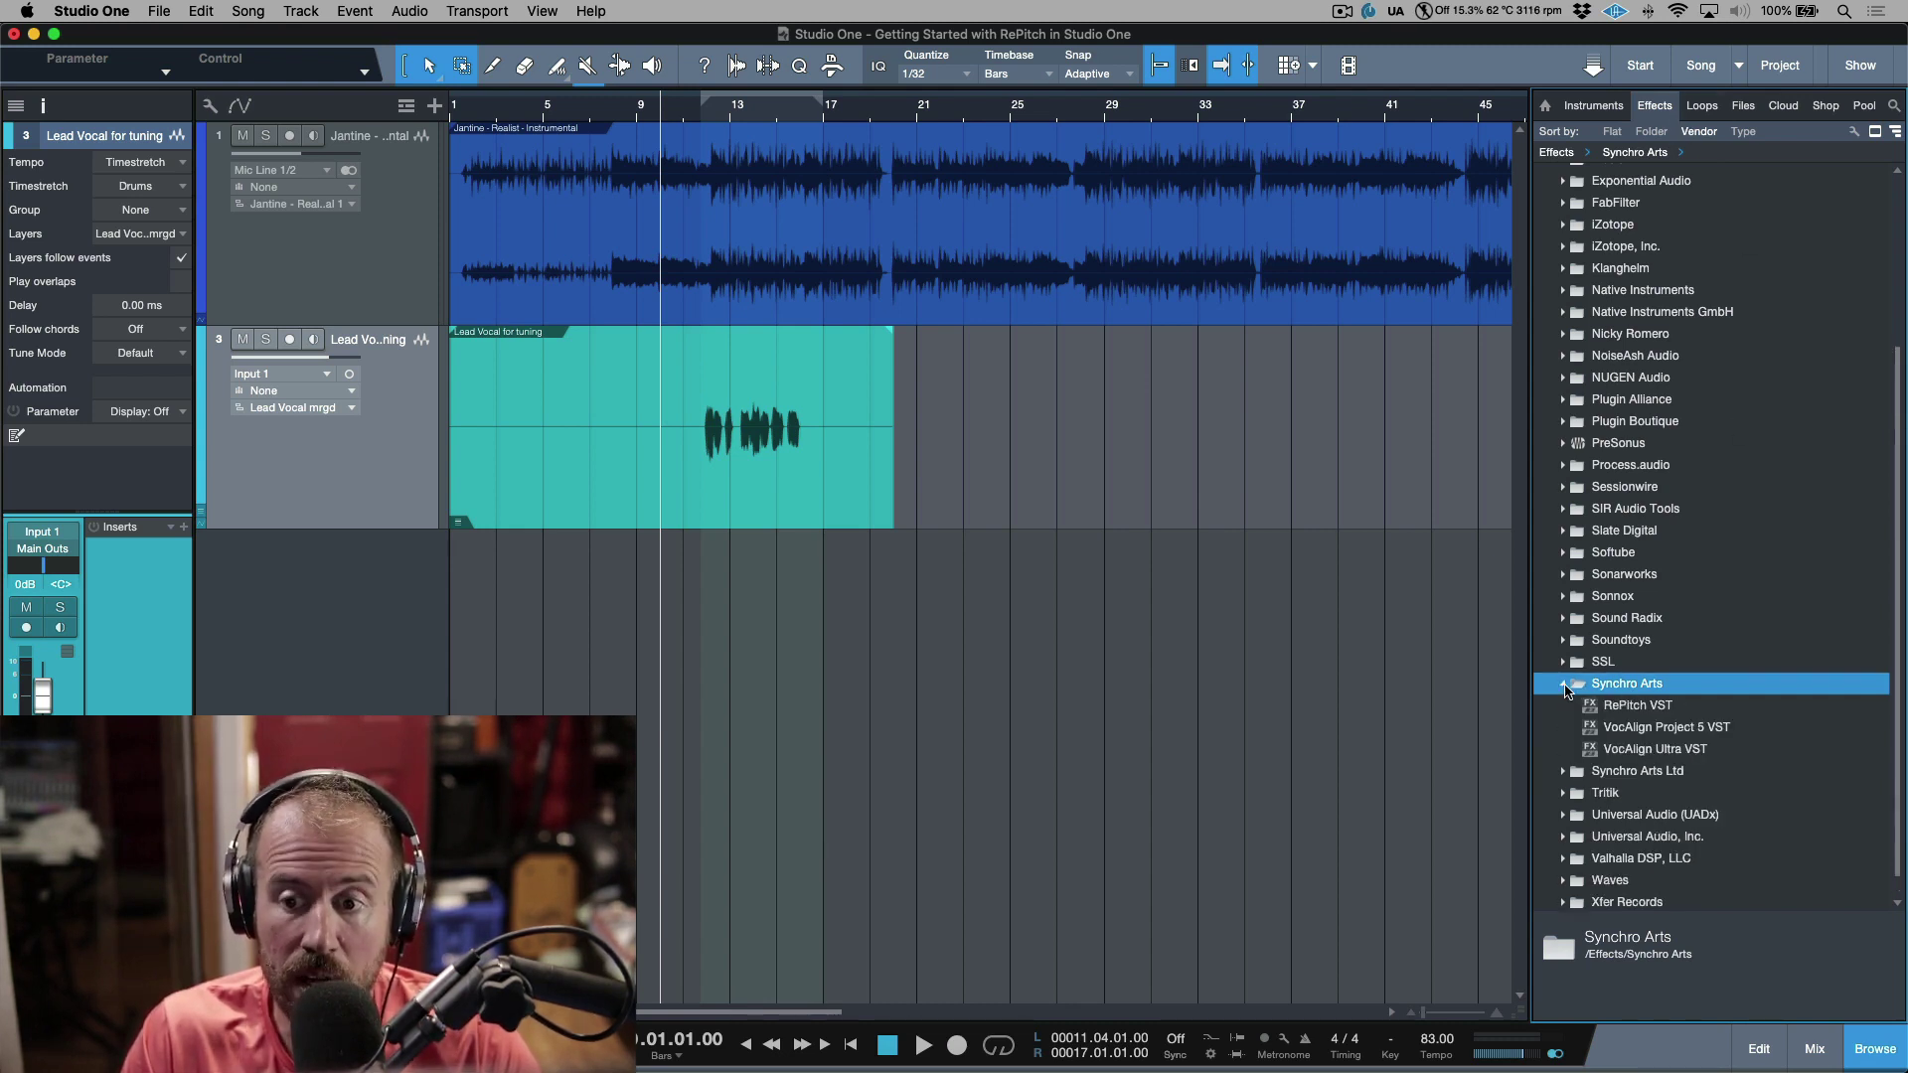
pyautogui.click(1593, 708)
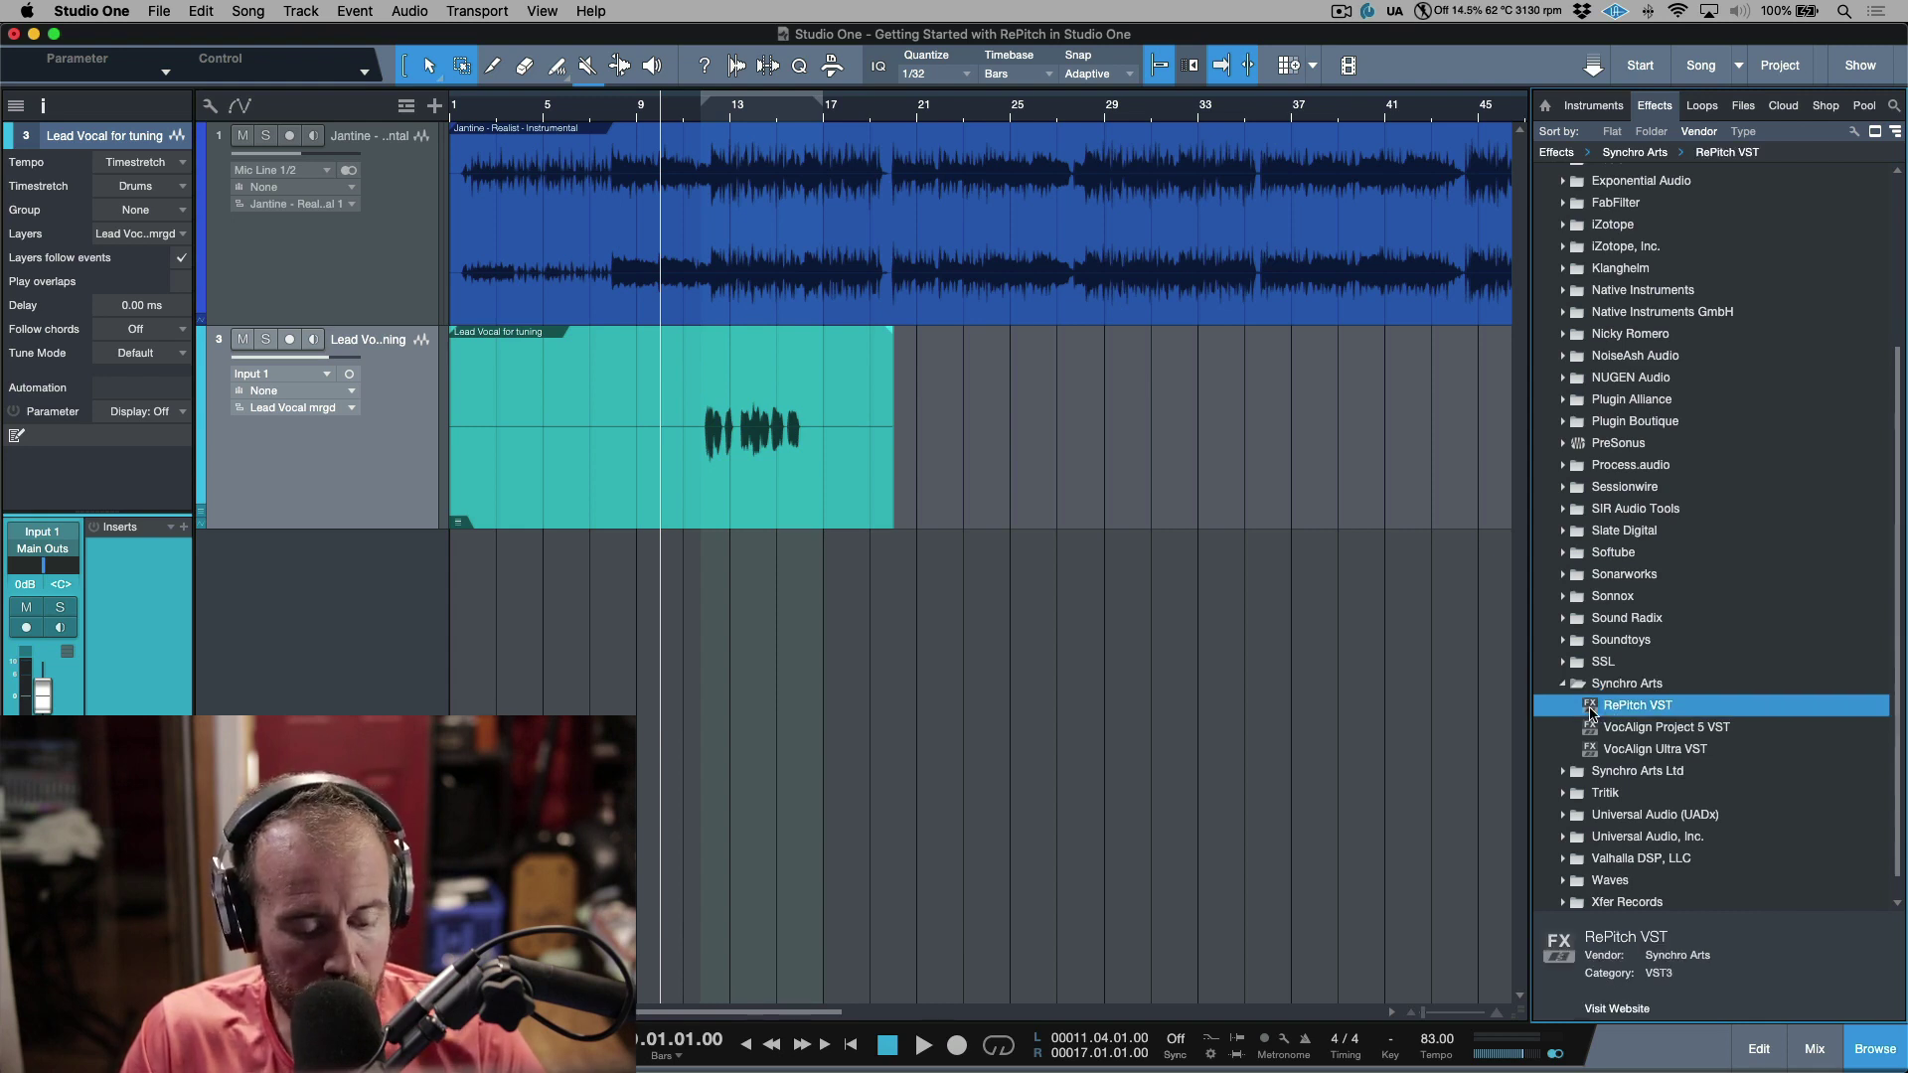
pyautogui.moveTo(1589, 712); pyautogui.dragTo(829, 469)
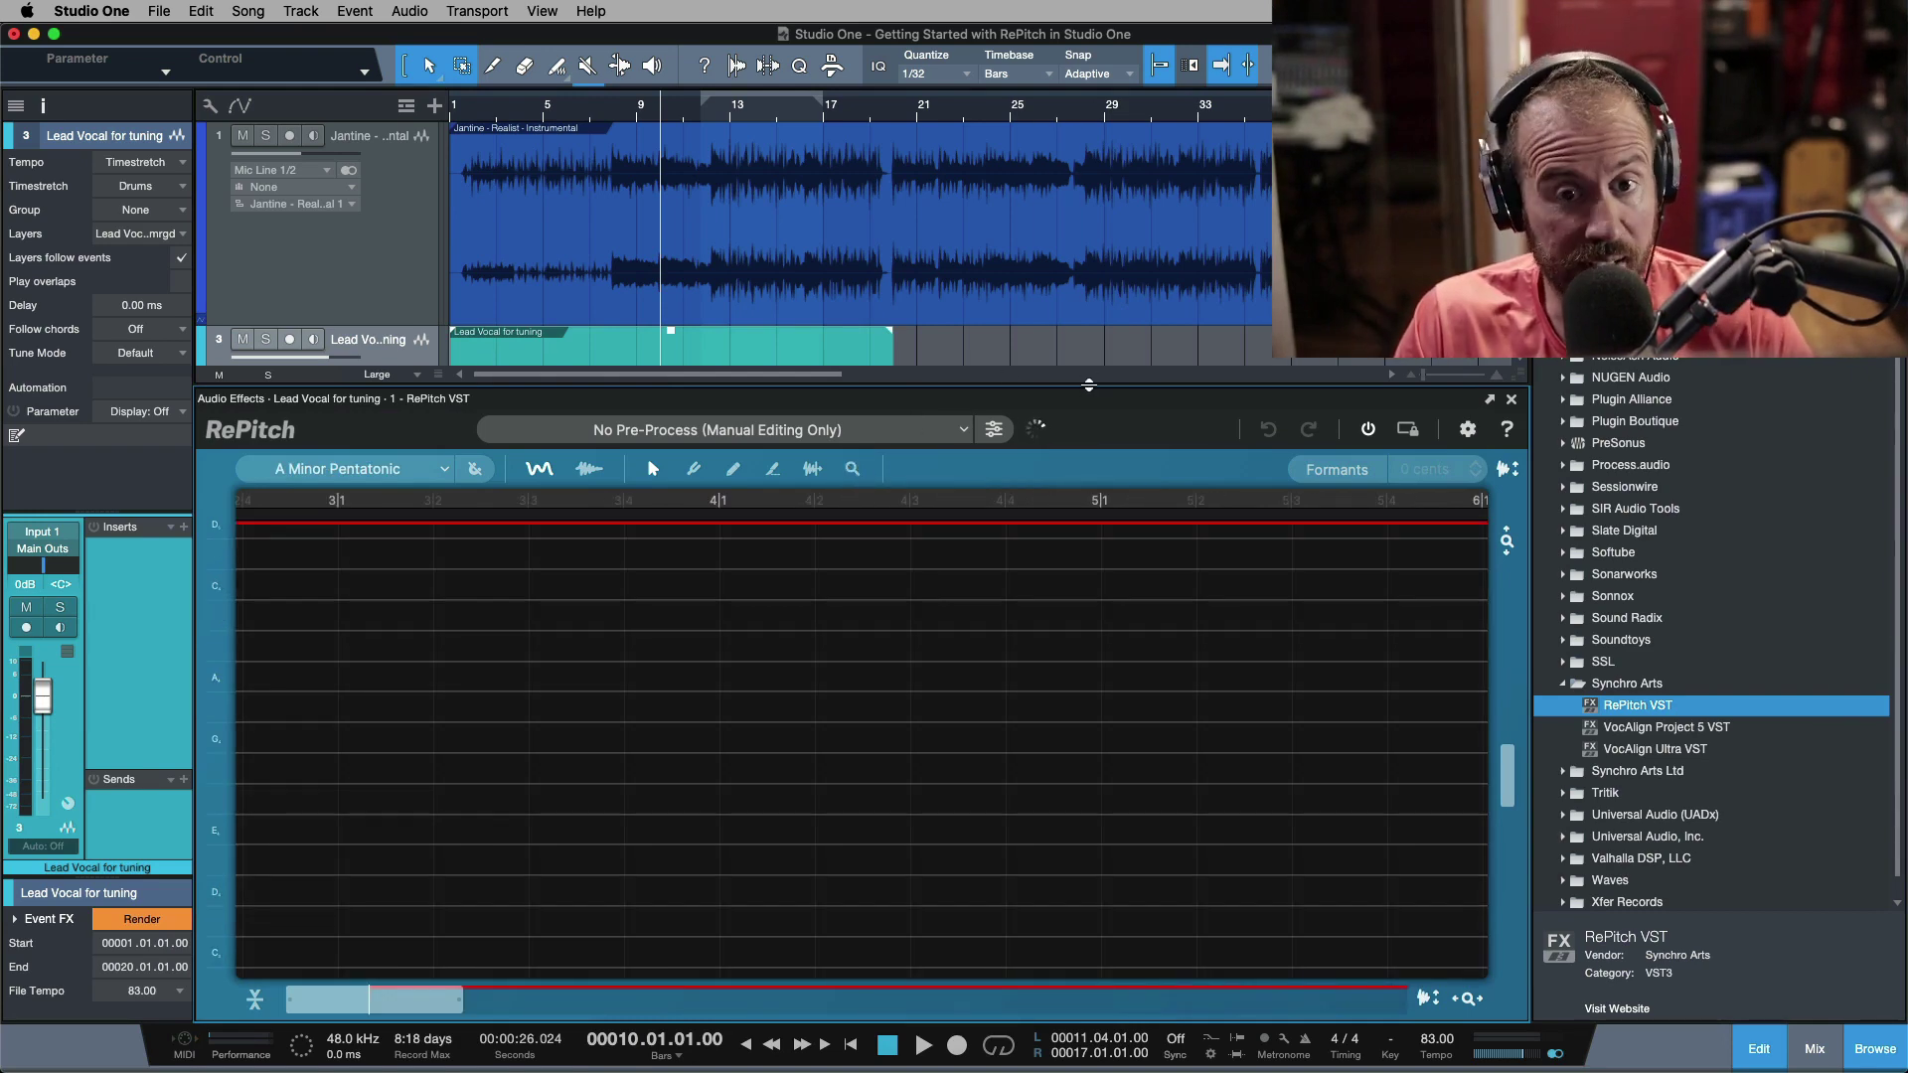
# Show RePitch VST under Event FX, close its editor, and leave the event volume at 0 dB
pyautogui.moveTo(1087, 388); pyautogui.dragTo(1087, 507)
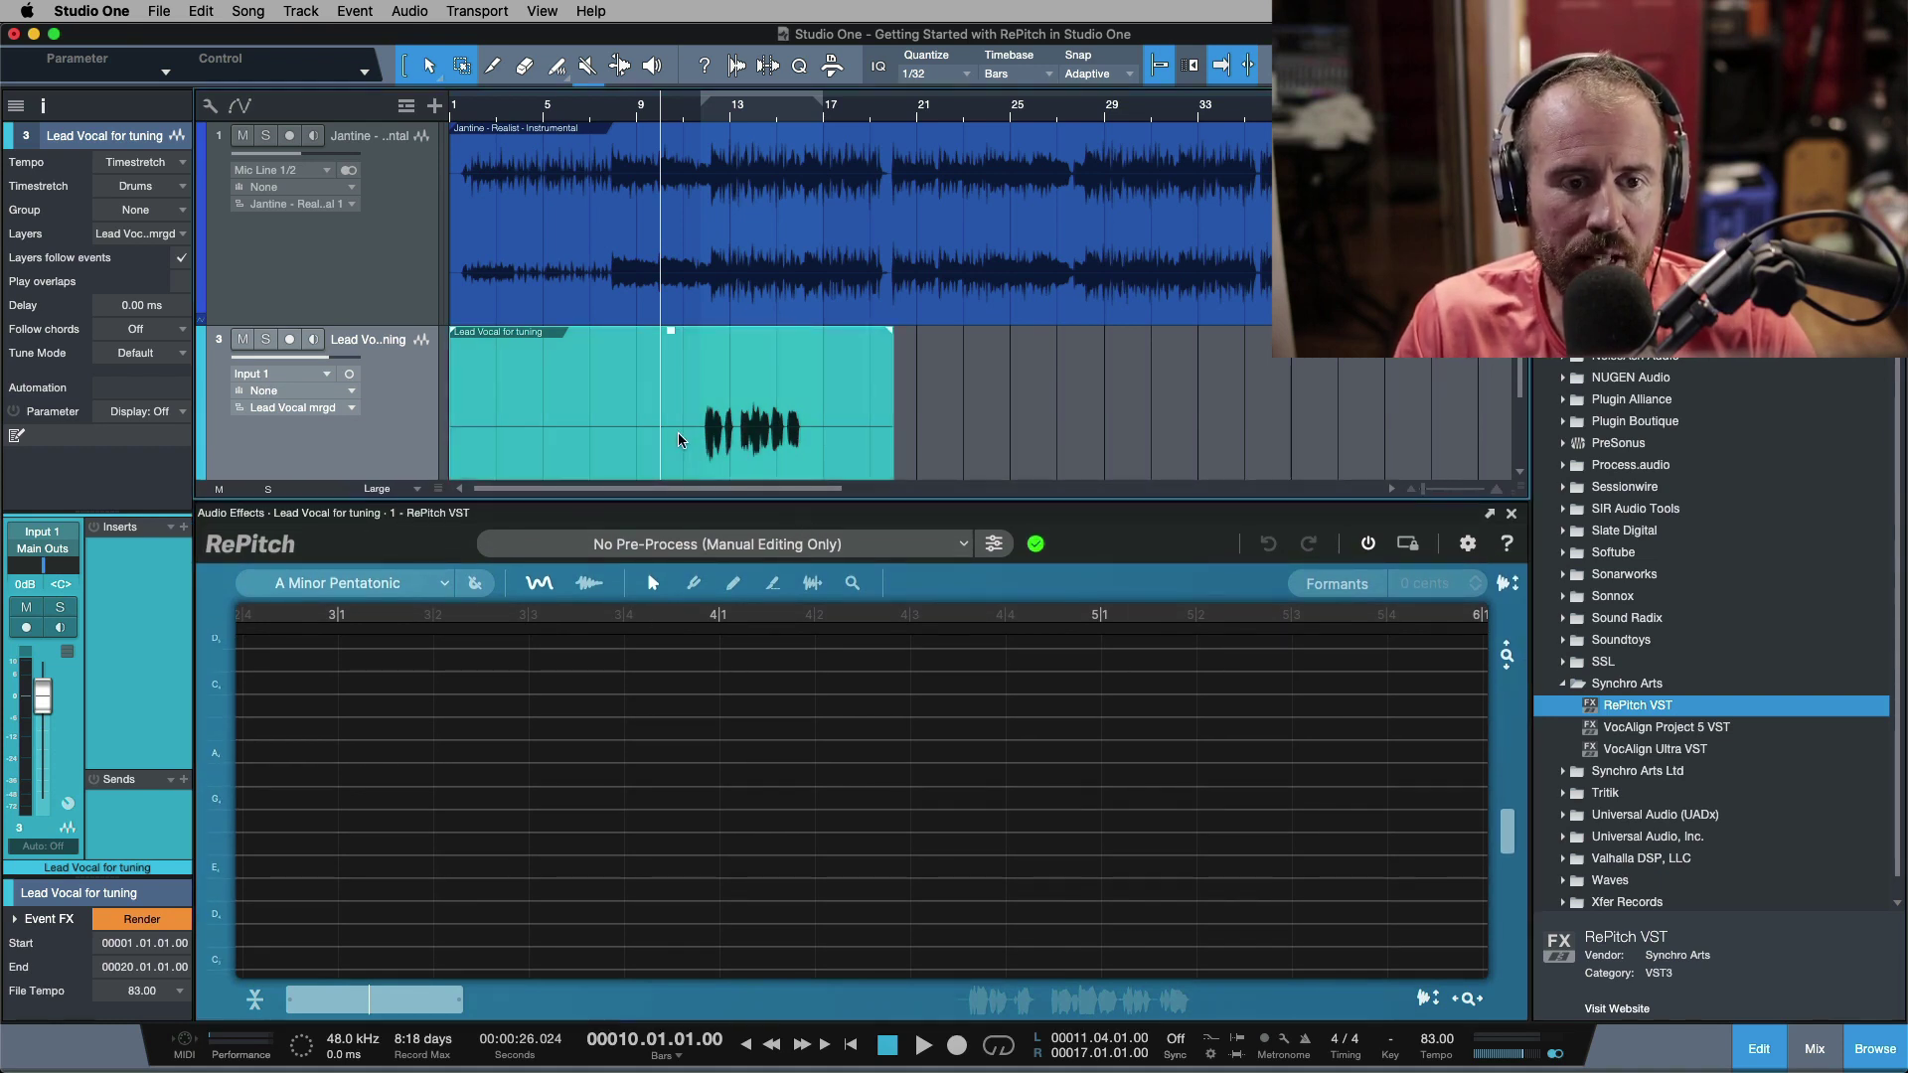
pyautogui.click(16, 920)
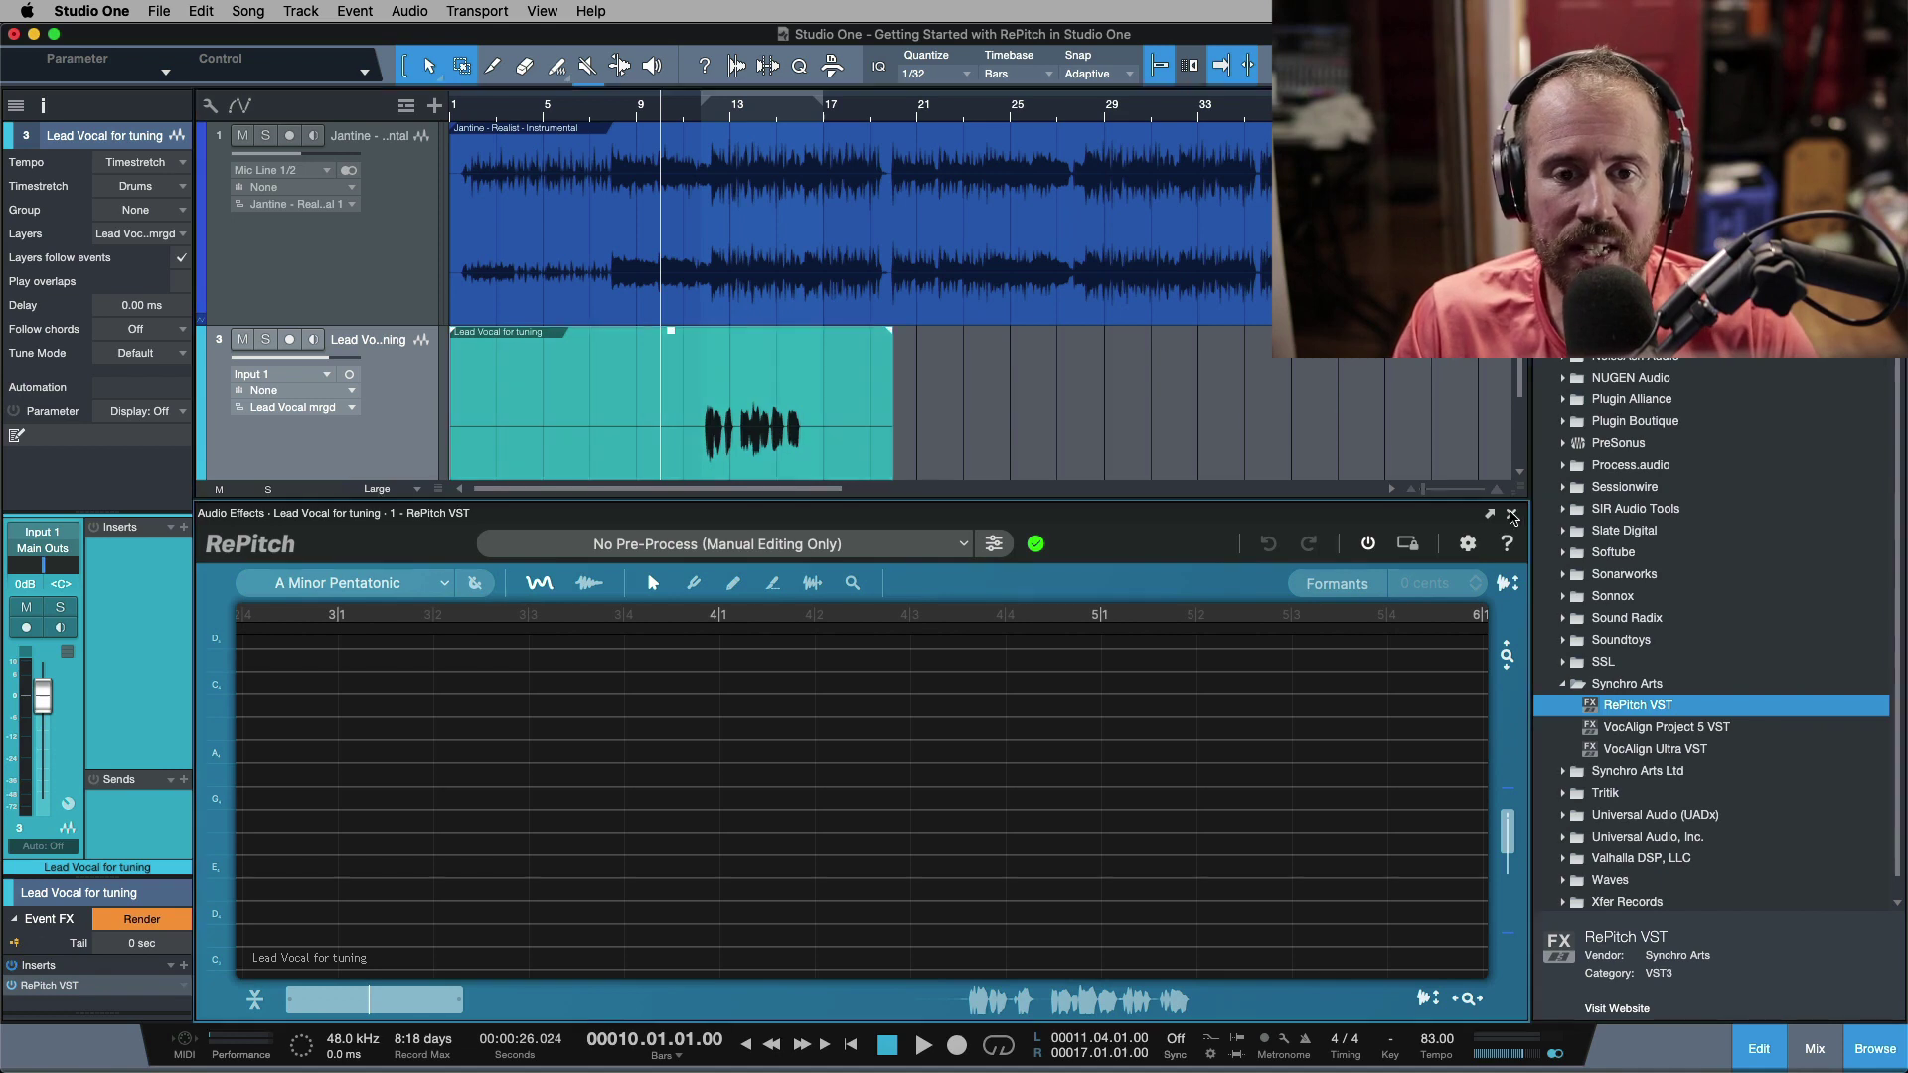
pyautogui.click(1512, 515)
pyautogui.moveTo(670, 331); pyautogui.dragTo(673, 367)
pyautogui.doubleClick(672, 359)
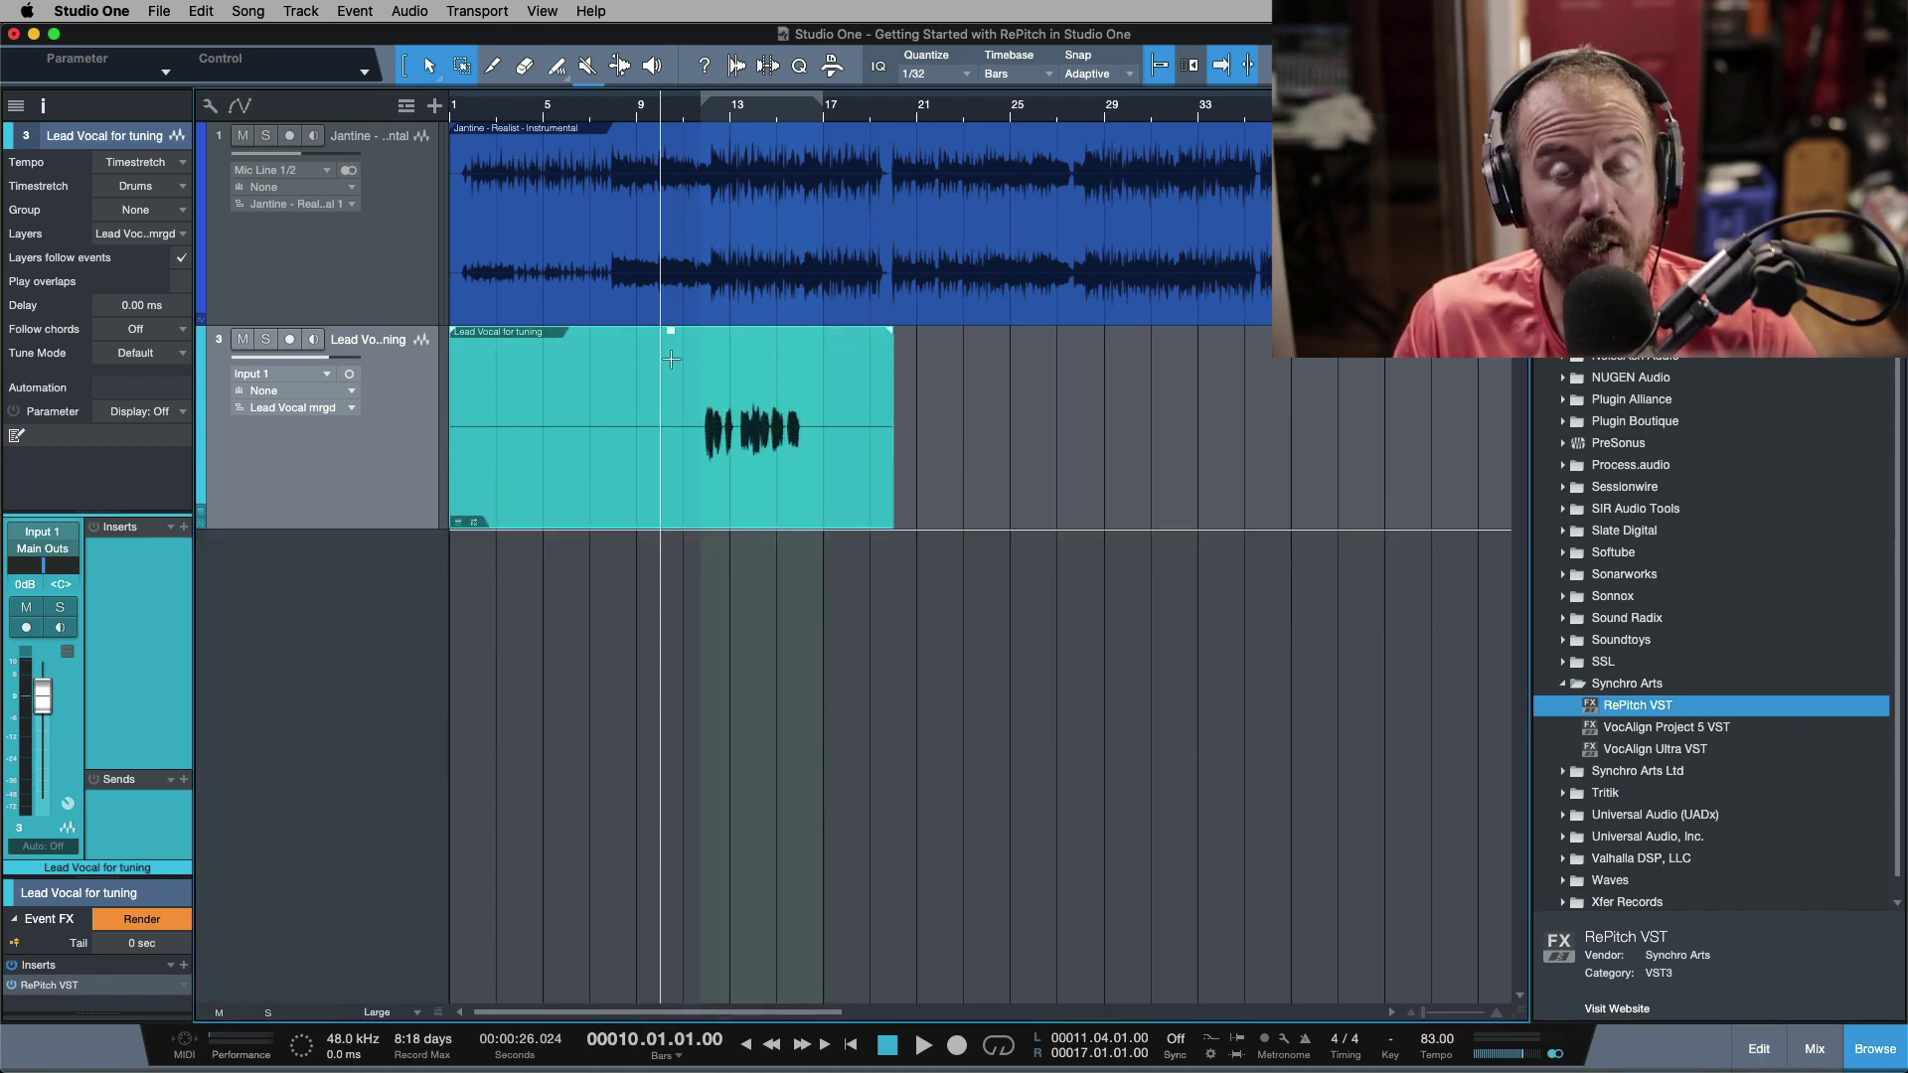